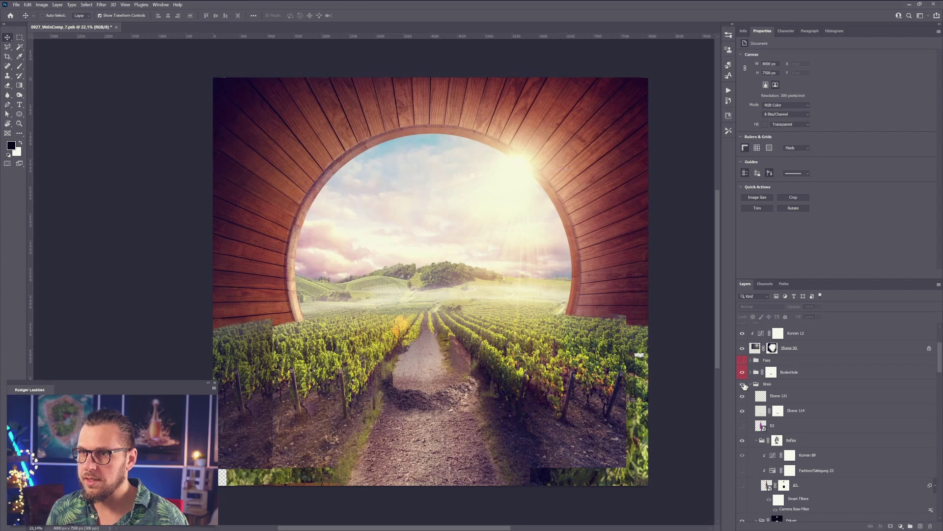
# Show the Wein group and toggle the visibility of its Etikett subgroup.
pyautogui.click(742, 385)
pyautogui.scroll(-5, 745, 422)
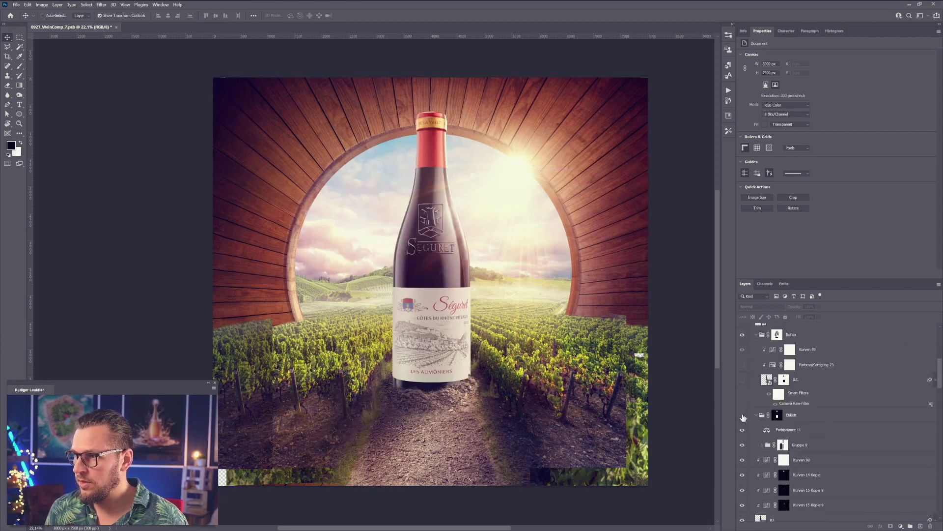
pyautogui.click(742, 415)
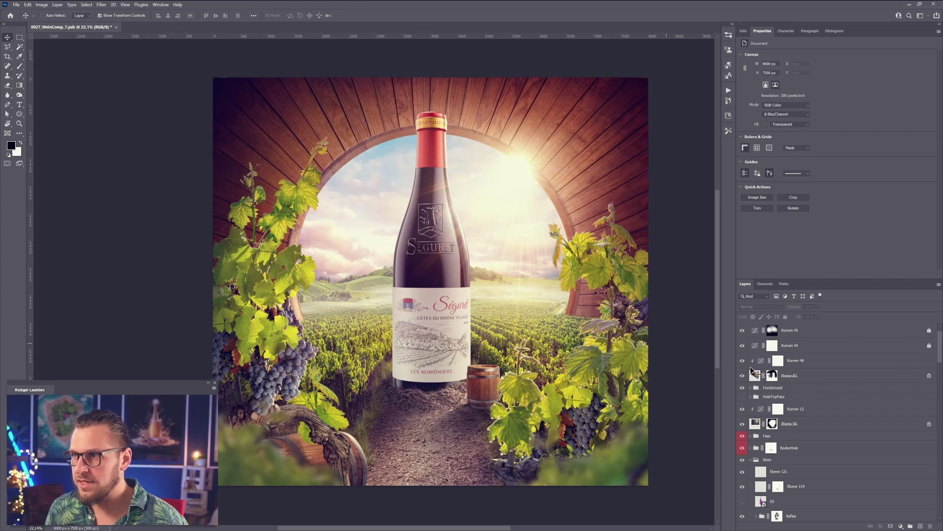
# Hide the ForeGround, Wein and Fass groups so only the barrel opening and vineyard background remain.
pyautogui.click(742, 387)
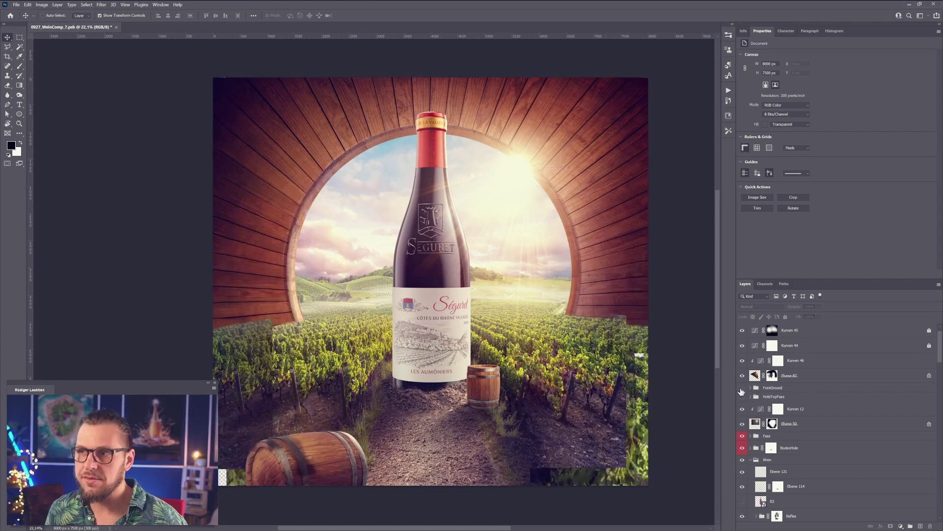
pyautogui.click(742, 460)
pyautogui.click(742, 436)
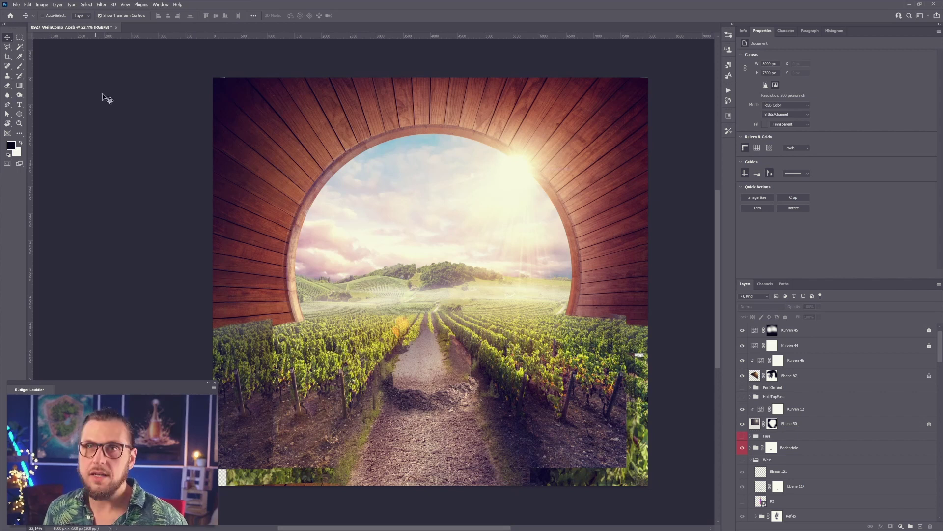
# Export the background composition as a JPG named Environment in the Tutorial folder.
pyautogui.click(16, 5)
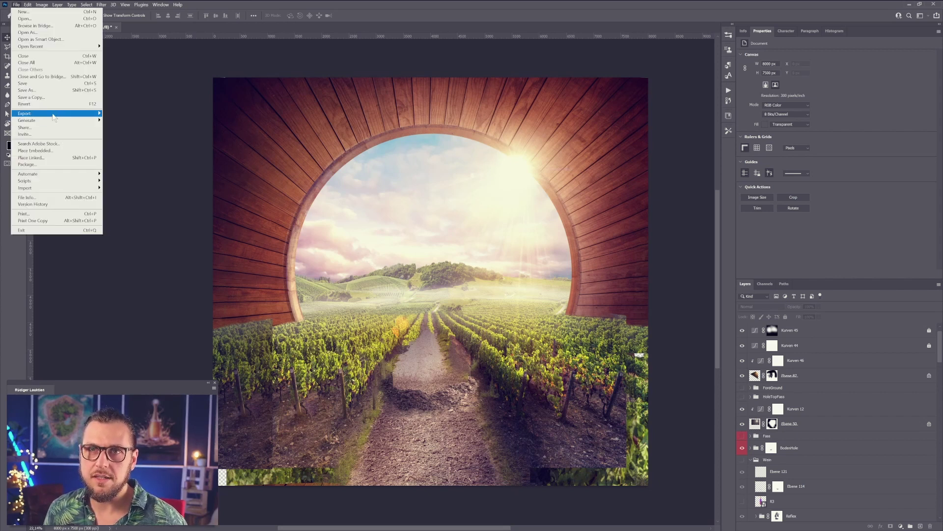
pyautogui.click(130, 123)
pyautogui.click(592, 378)
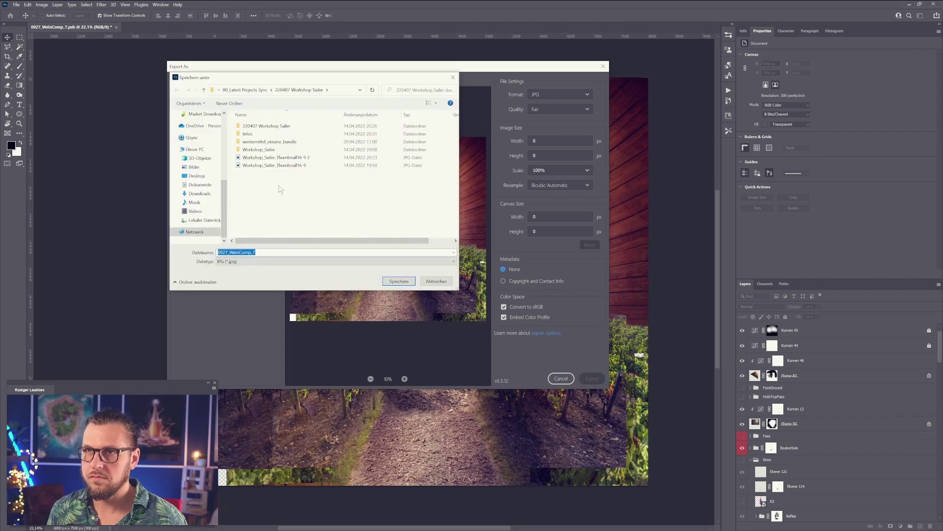
pyautogui.write('Environment')
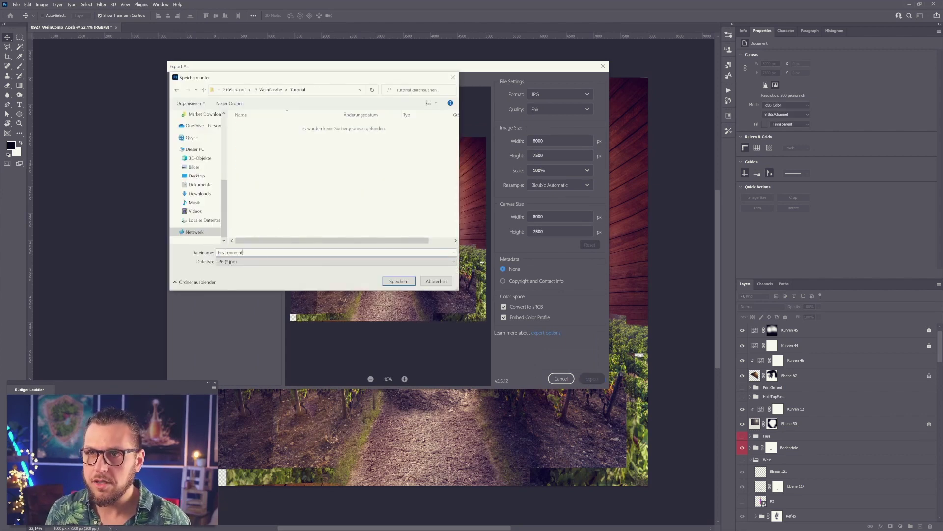
pyautogui.press('Return')
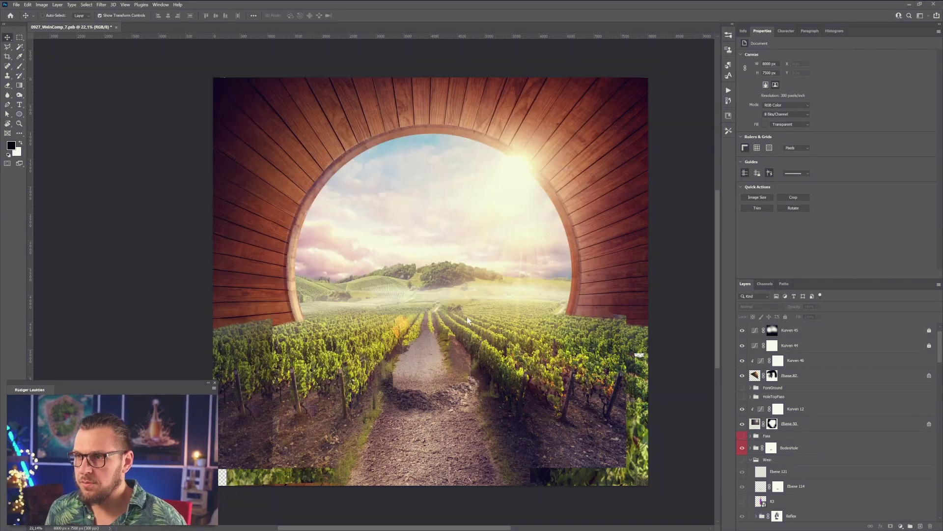
# Switch to Blender, look at the bottle through the camera and turn on rendered viewport shading.
pyautogui.hotkey('alt', 'Tab')
pyautogui.click(509, 222)
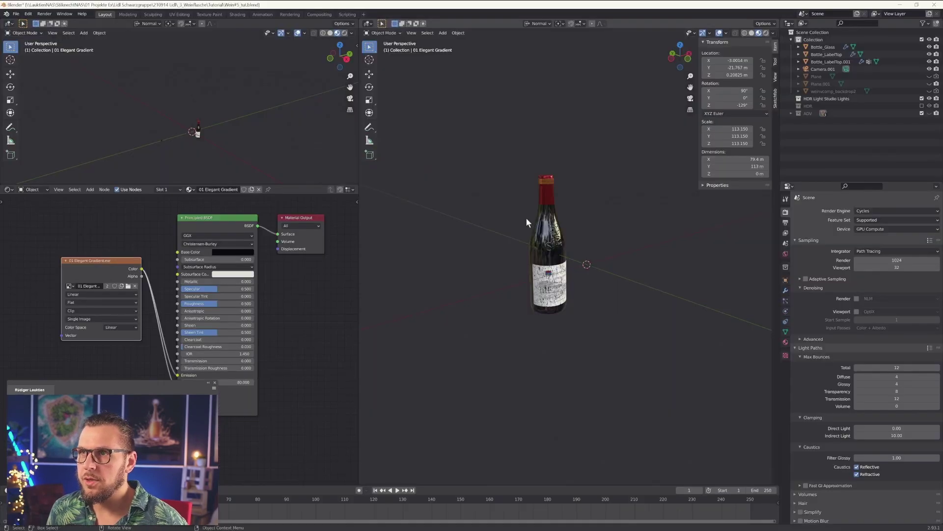
pyautogui.moveTo(496, 312); pyautogui.dragTo(612, 294, button='middle')
pyautogui.scroll(-2, 584, 308)
pyautogui.scroll(-3, 544, 287)
pyautogui.press('KP_0')
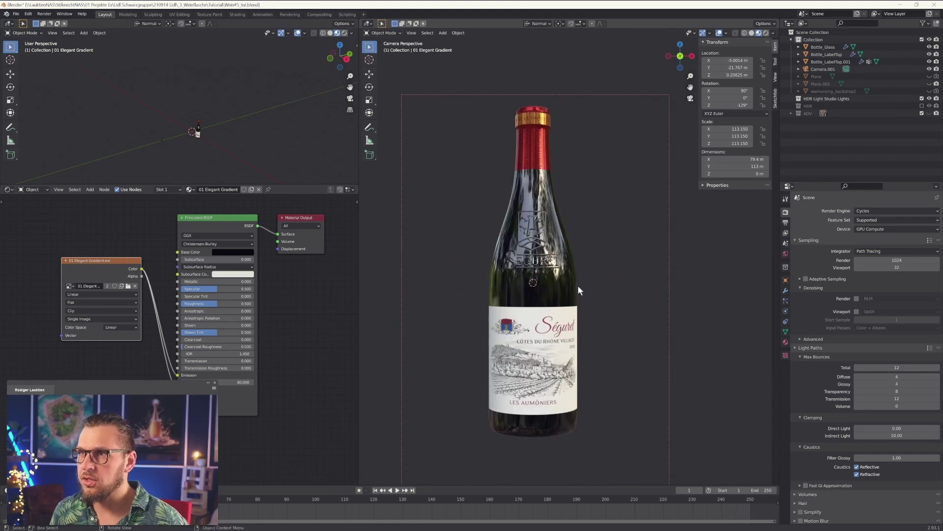
pyautogui.scroll(-3, 578, 286)
pyautogui.scroll(2, 557, 294)
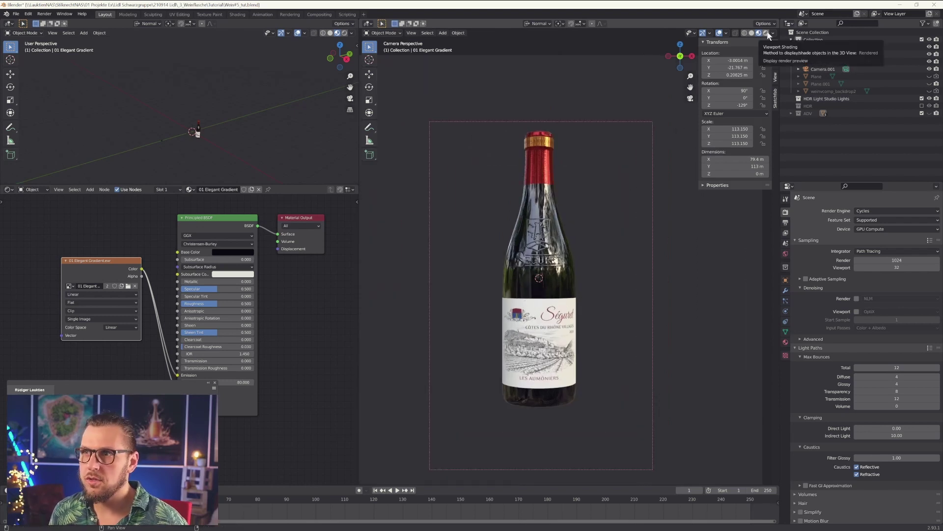
# Import 01 Elegant Gradient.exr from the Advanced-Light-Maps folder as an image plane.
pyautogui.click(16, 13)
pyautogui.moveTo(49, 109)
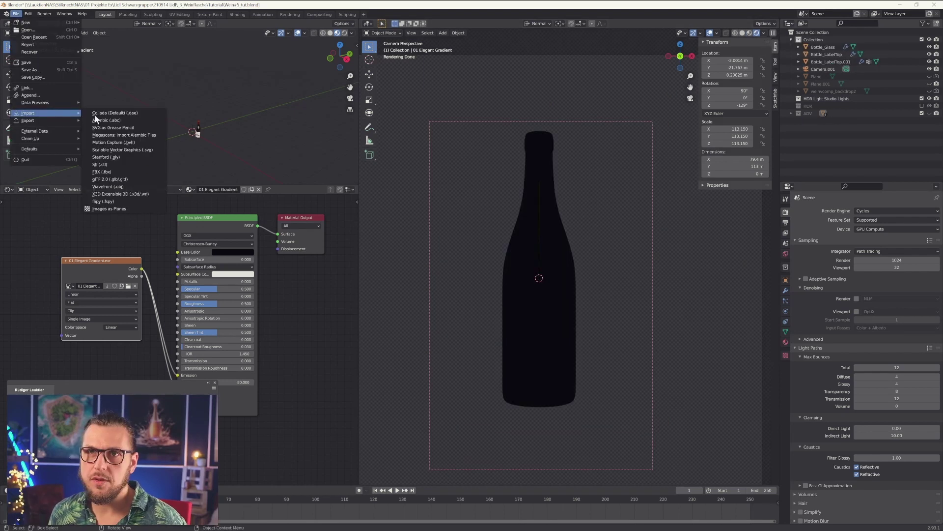
pyautogui.click(123, 205)
pyautogui.click(271, 207)
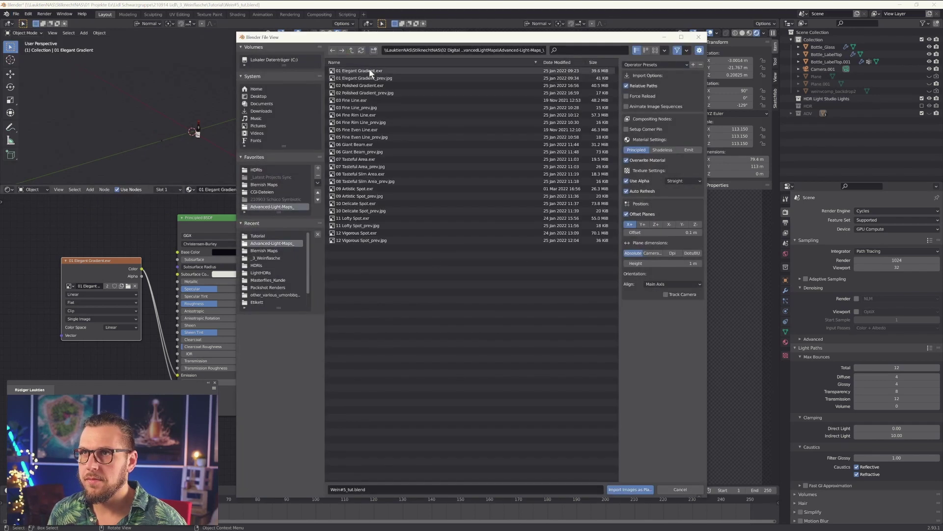
pyautogui.click(388, 71)
pyautogui.click(628, 489)
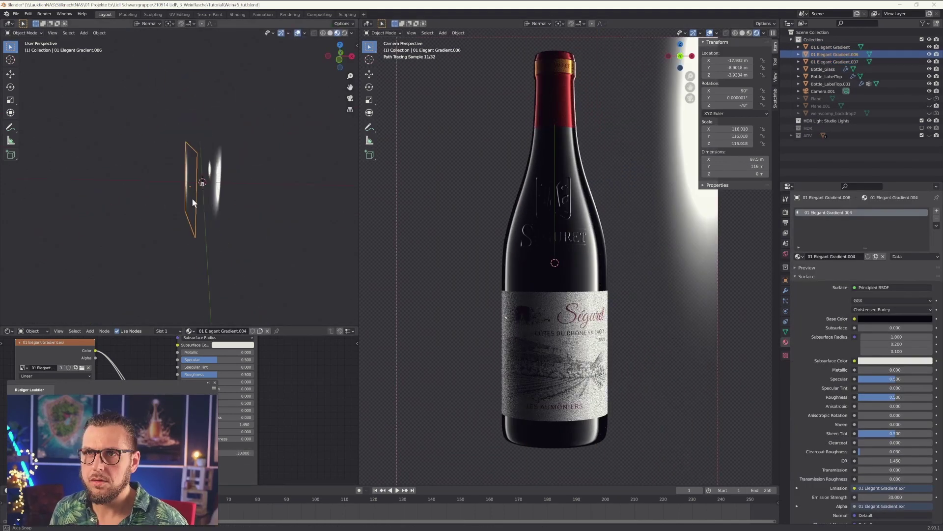
# Move and stretch the Elegant Gradient and Artistic Spot light planes around the bottle to shape its reflections.
pyautogui.click(174, 226)
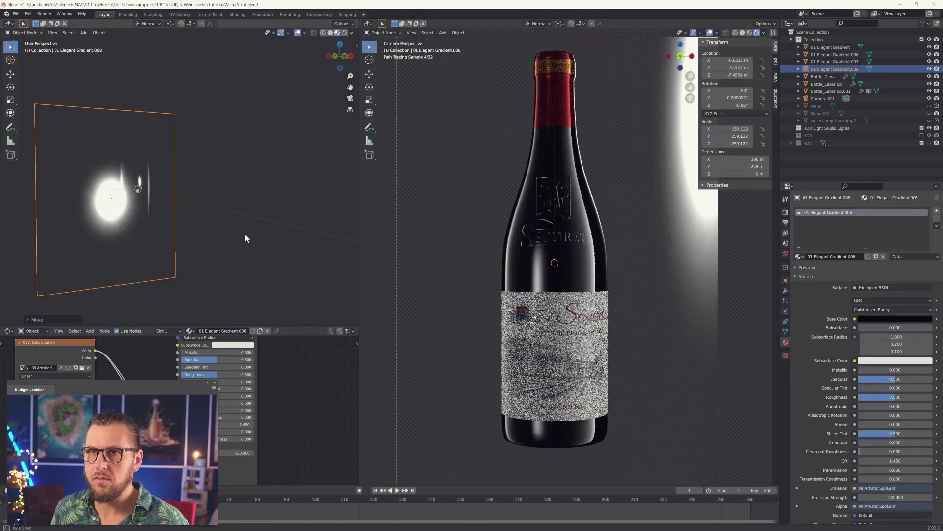
pyautogui.press('g')
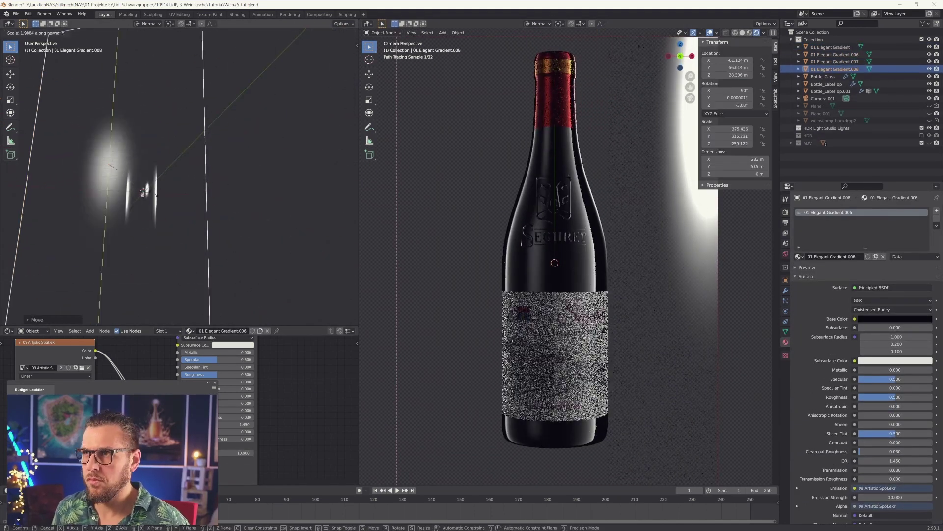
pyautogui.click(178, 197)
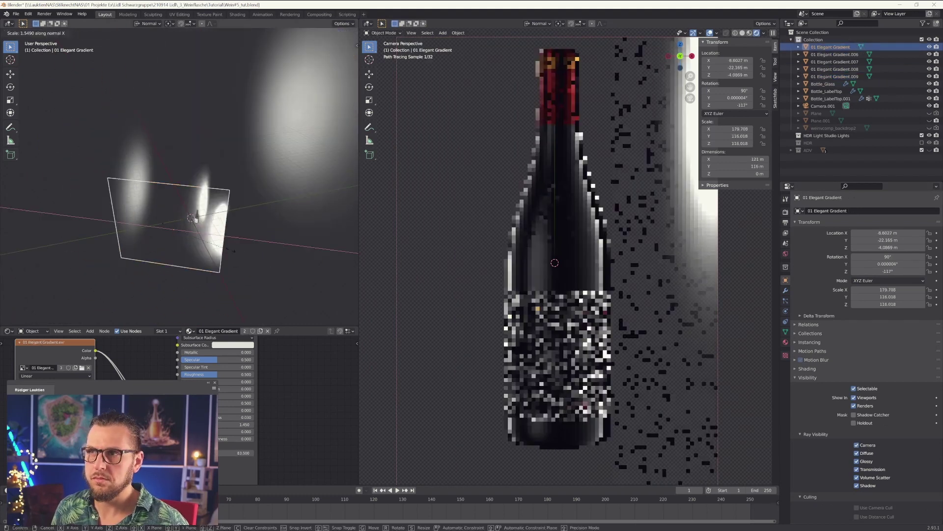
pyautogui.click(211, 254)
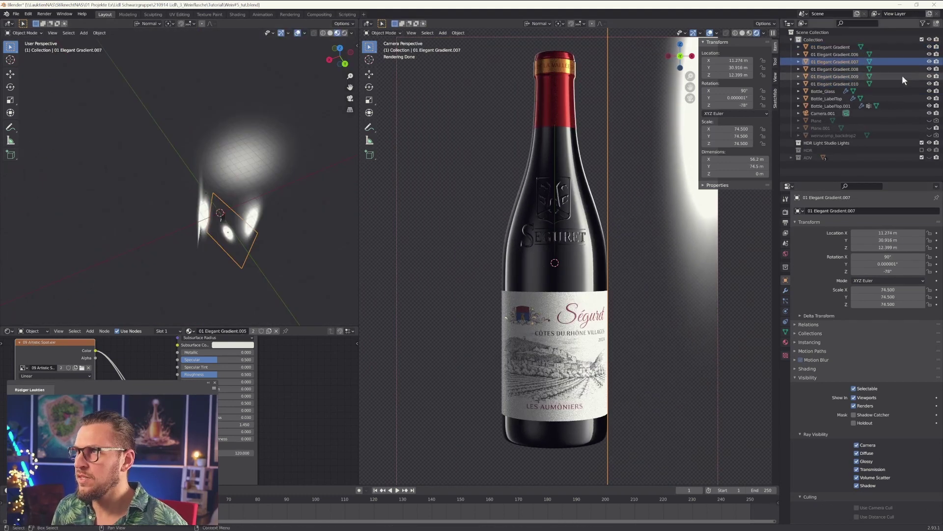
# Hide the light planes from the camera by turning off their Camera ray visibility.
pyautogui.click(902, 62)
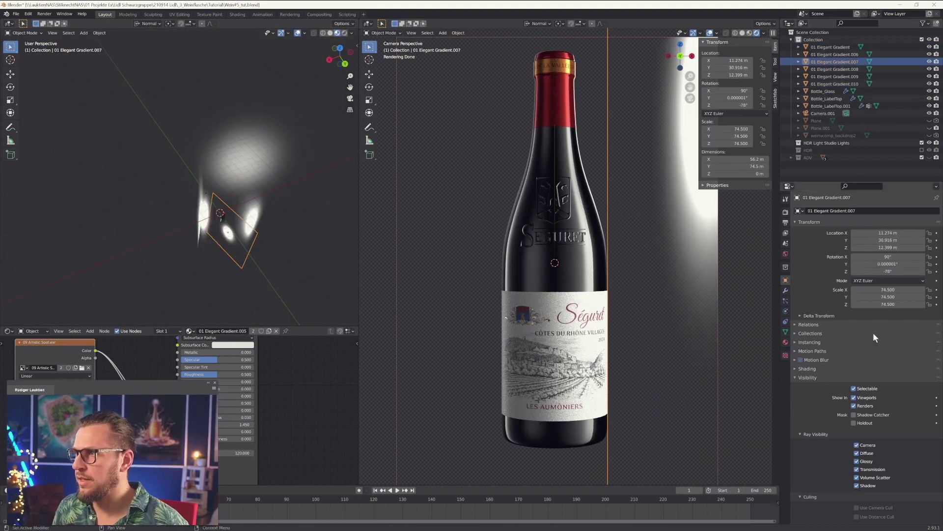
pyautogui.click(860, 69)
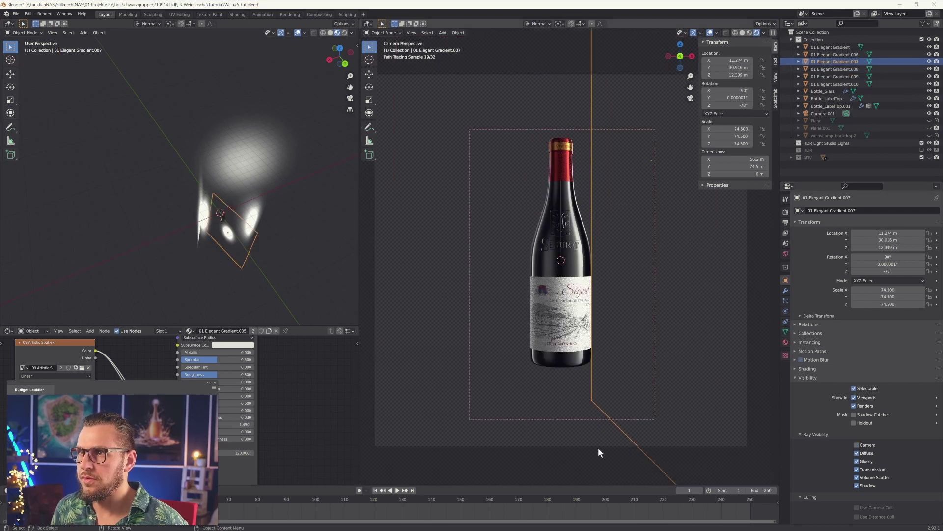
pyautogui.click(597, 447)
pyautogui.scroll(2, 598, 447)
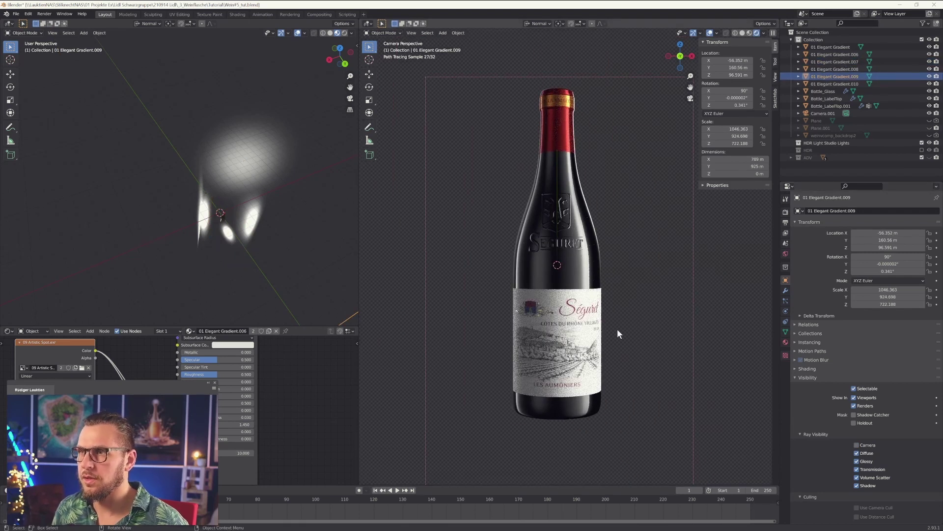
# Move all six 01 Elegant Gradient light planes into a new collection named Lights.
pyautogui.click(836, 84)
pyautogui.keyDown('shift'); pyautogui.click(830, 47); pyautogui.keyUp('shift')
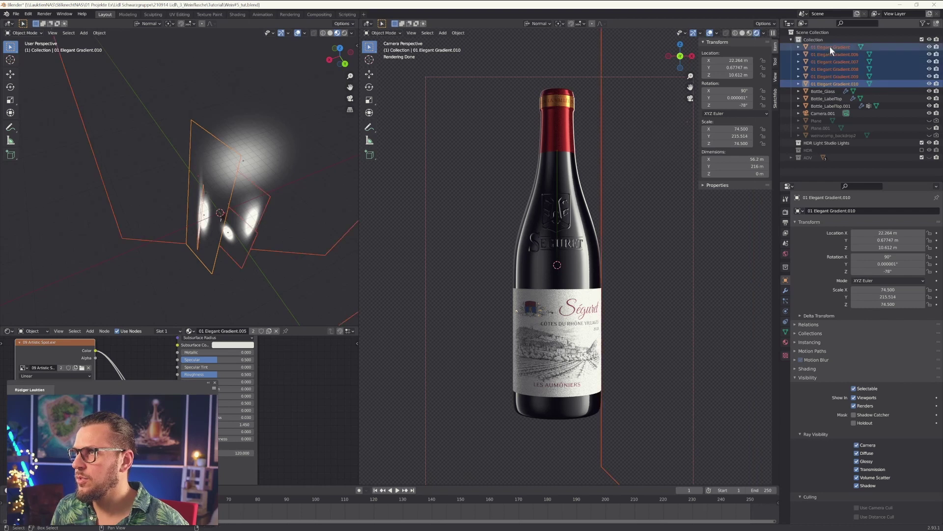
pyautogui.press('m')
pyautogui.click(812, 54)
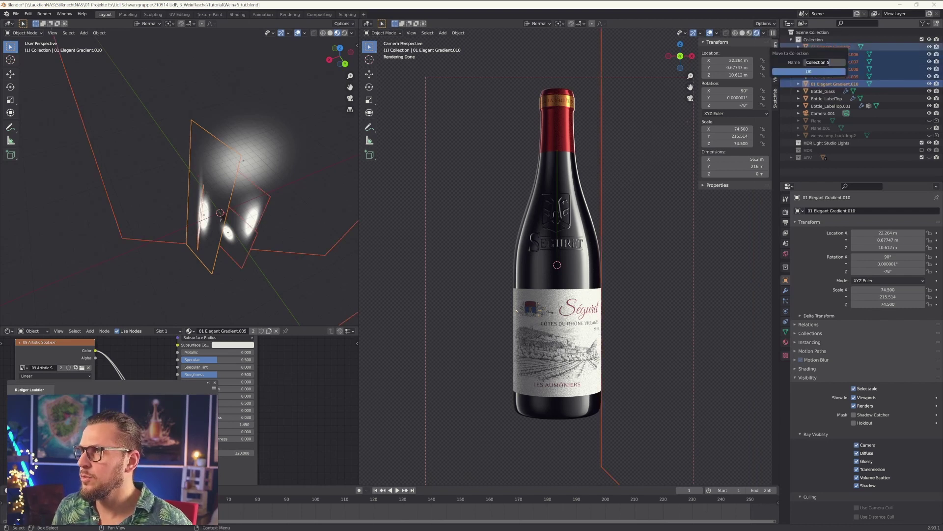
pyautogui.write('Lights')
pyautogui.press('Return')
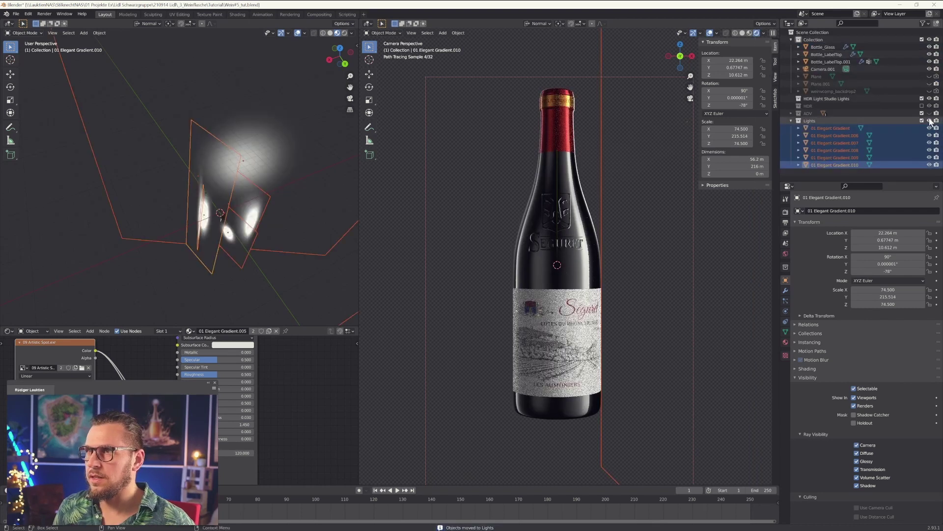
pyautogui.click(679, 271)
pyautogui.scroll(2, 569, 284)
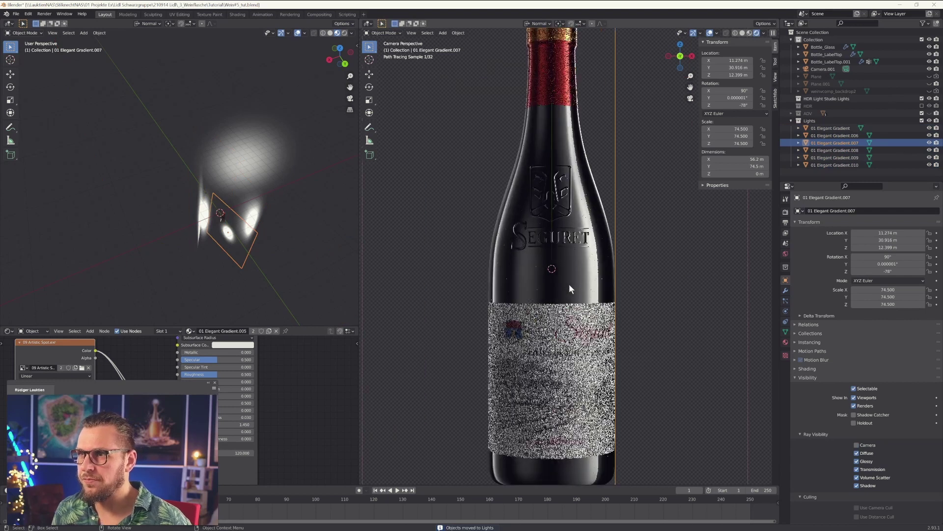
pyautogui.click(426, 213)
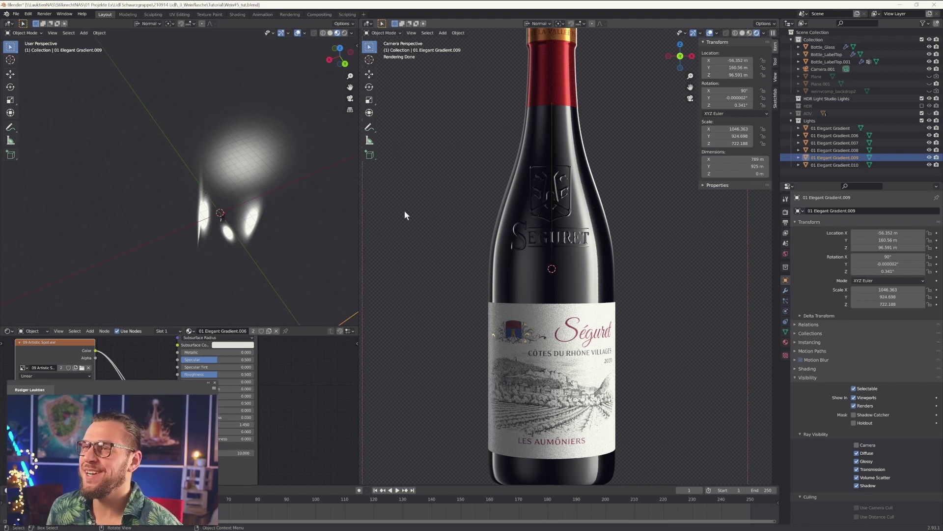
pyautogui.scroll(-1, 423, 219)
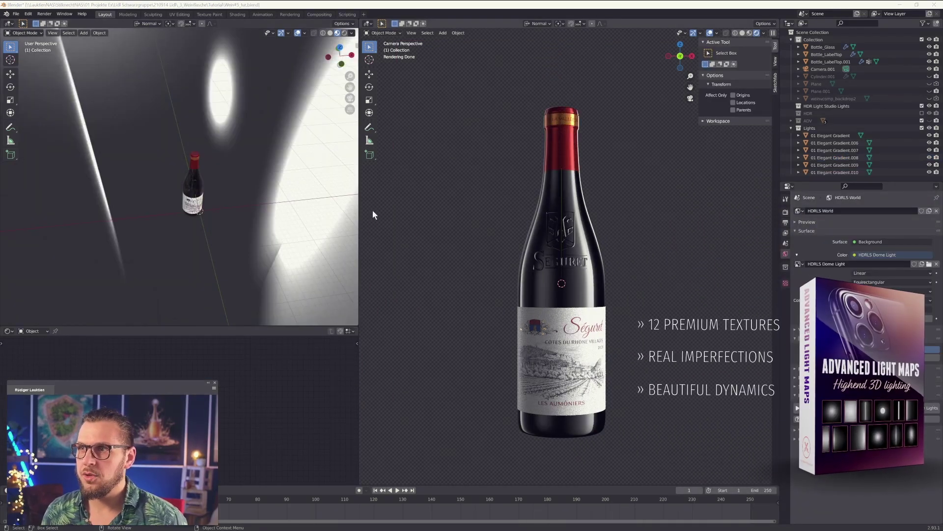
# Import Environment.jpg from the Tutorial folder as an image plane.
pyautogui.click(15, 14)
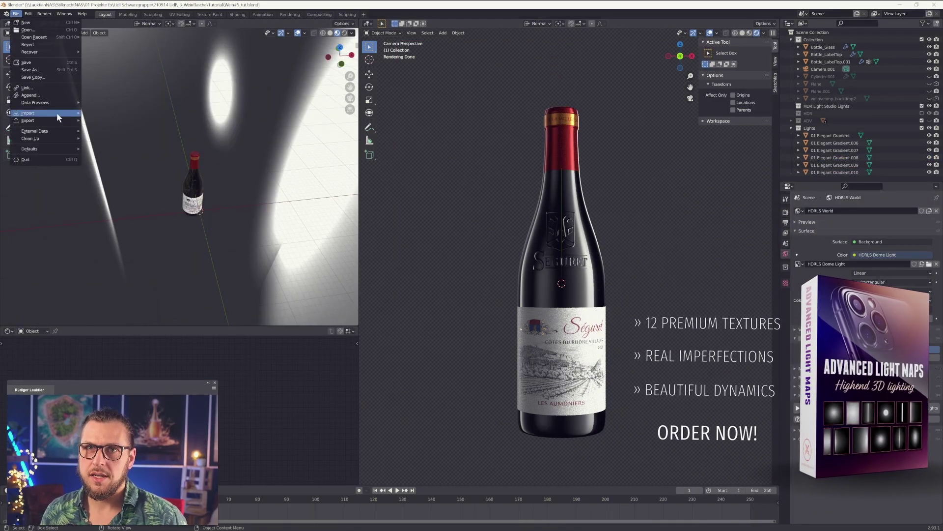
pyautogui.moveTo(58, 116)
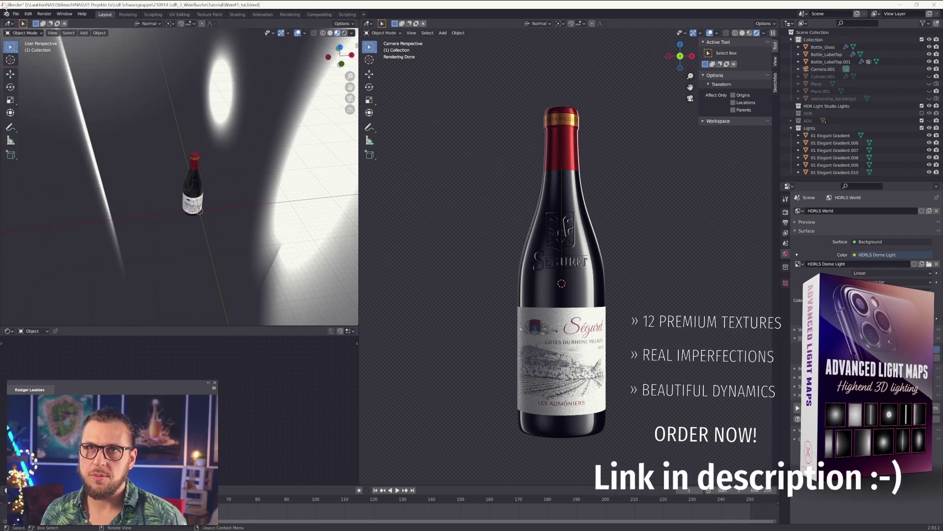
pyautogui.click(16, 14)
pyautogui.moveTo(30, 111)
pyautogui.click(125, 207)
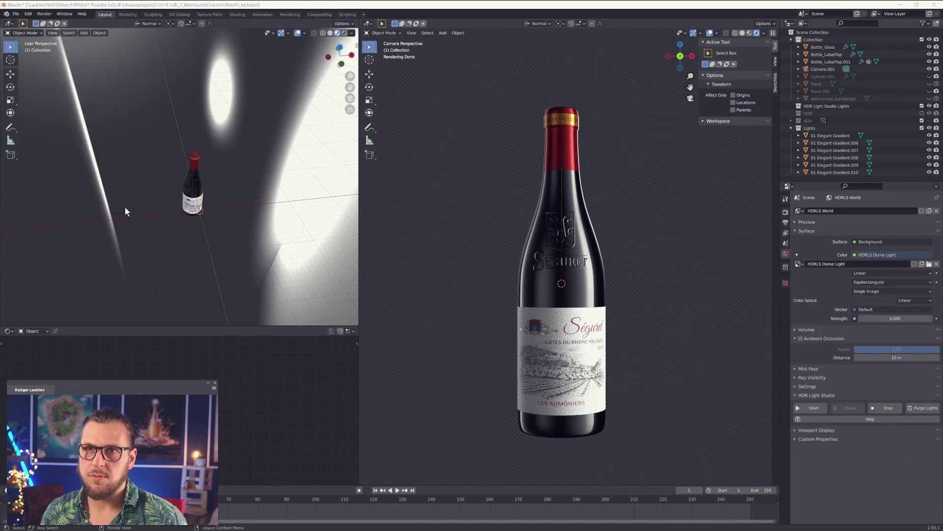
pyautogui.click(351, 70)
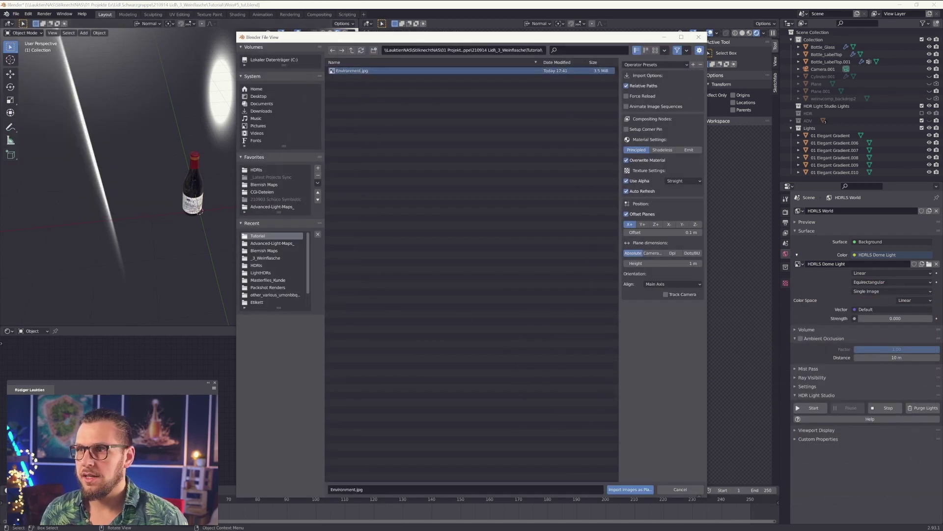
pyautogui.click(619, 489)
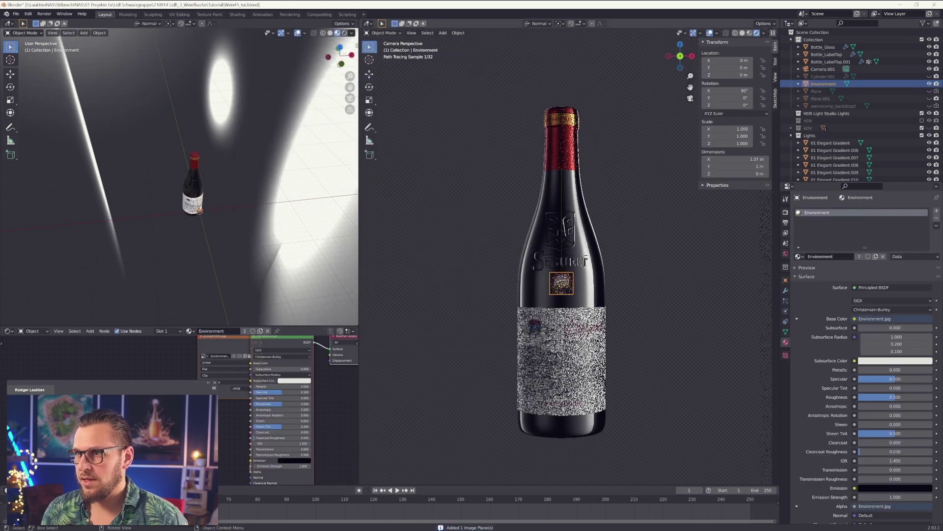
# Scale the Environment image plane up uniformly to about 8.815.
pyautogui.press('s')
pyautogui.click(453, 97)
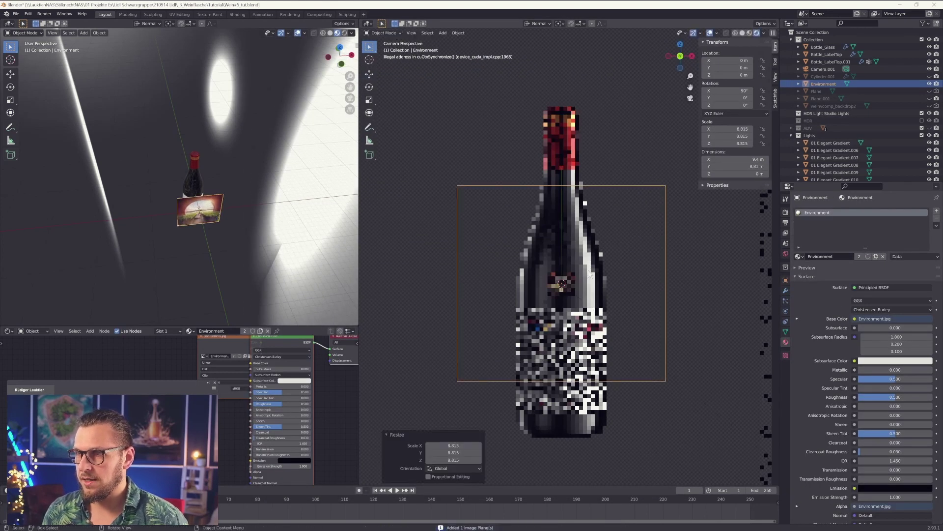
pyautogui.moveTo(612, 283); pyautogui.dragTo(588, 293, button='middle')
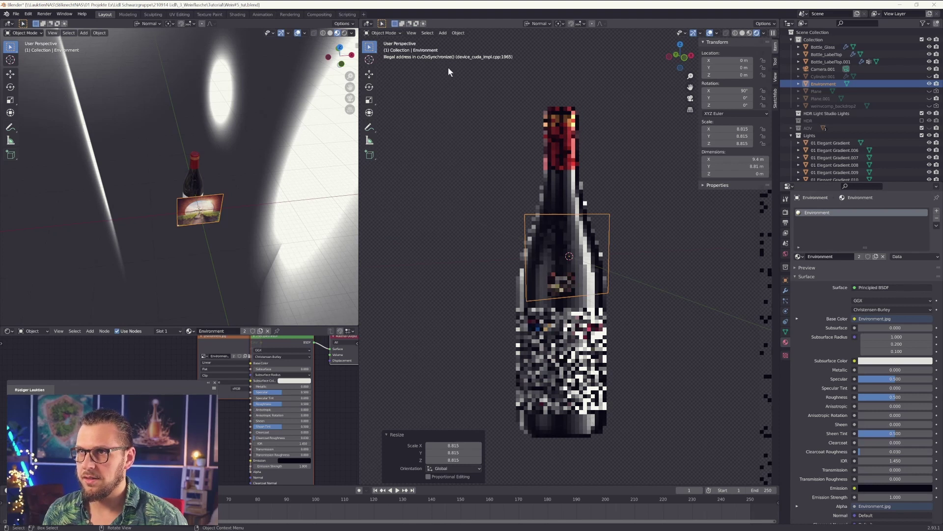
# Switch the Cycles render device to CPU.
pyautogui.click(785, 213)
pyautogui.click(897, 229)
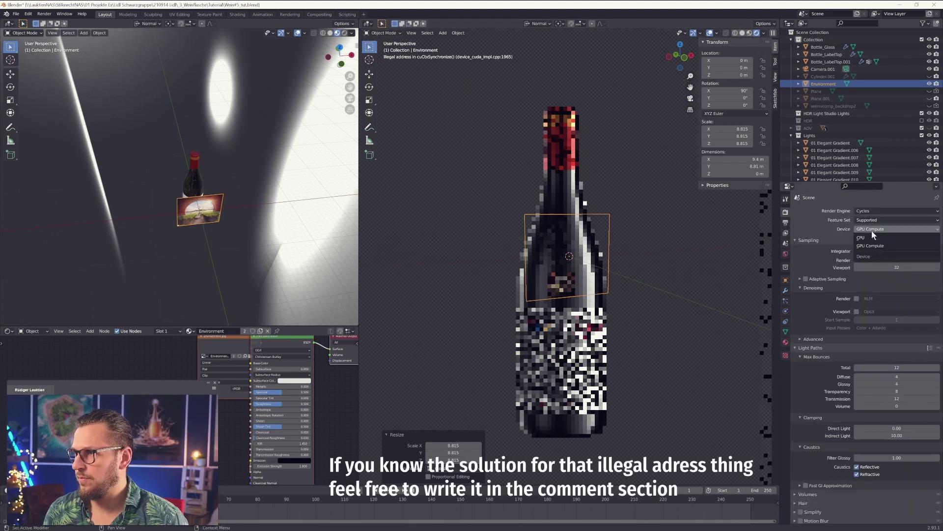
pyautogui.click(875, 239)
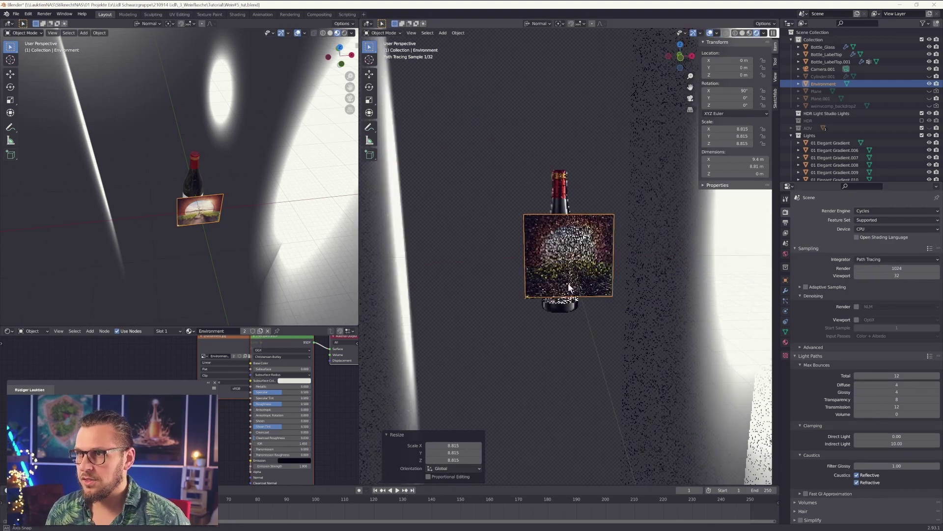
# Scale the Environment plane up to about 18.47 and move it about 17.08 m back along Y, behind the bottle.
pyautogui.press('s')
pyautogui.click(622, 327)
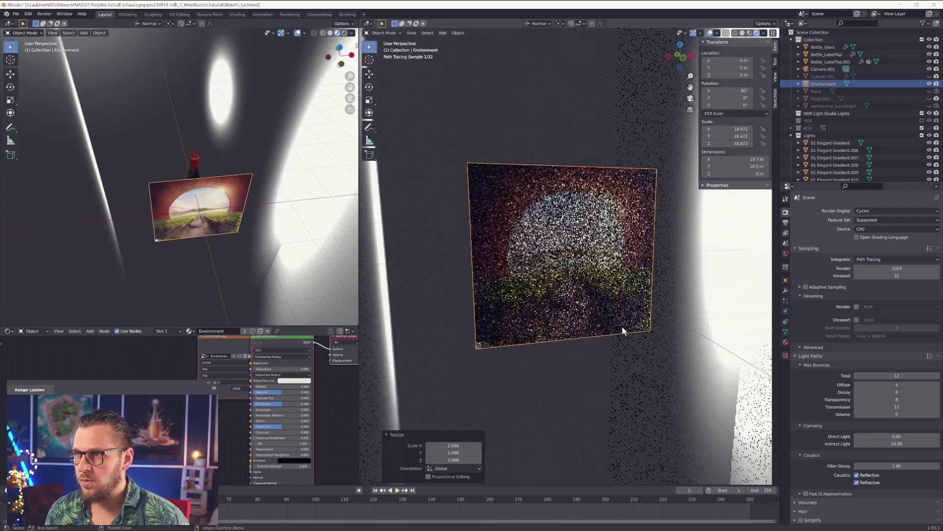
pyautogui.moveTo(623, 328); pyautogui.dragTo(717, 322, button='middle')
pyautogui.press('g')
pyautogui.press('z')
pyautogui.click(456, 316)
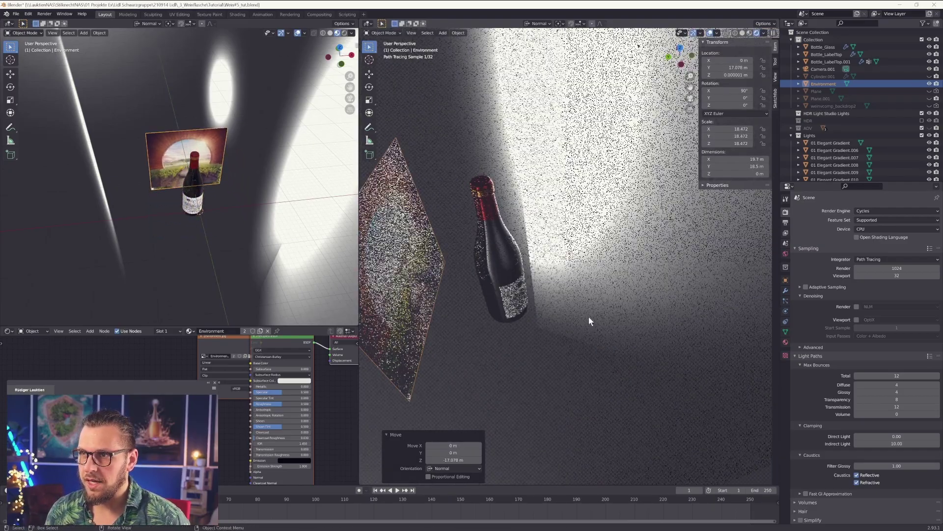
# From the camera view, scale the Environment plane up to about 36.61 so it fills the frame behind the bottle.
pyautogui.press('KP_0')
pyautogui.press('s')
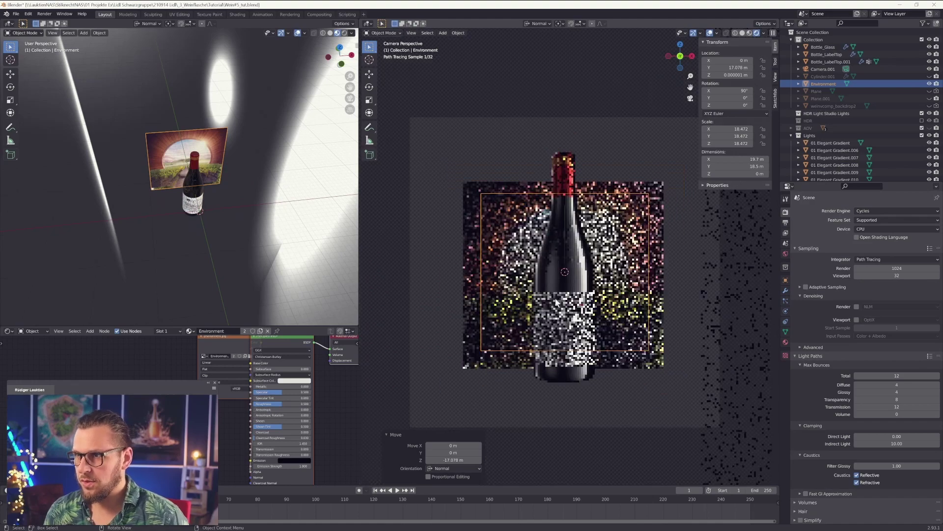
pyautogui.click(638, 359)
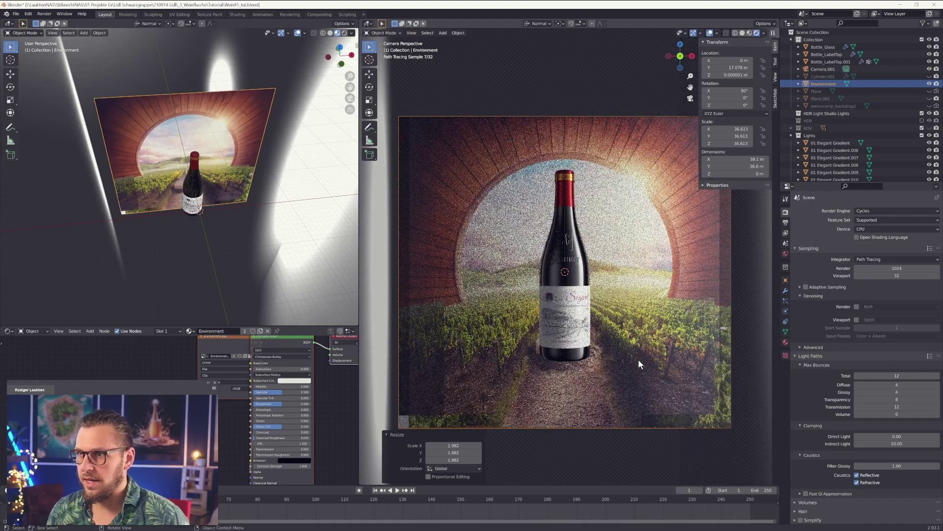
pyautogui.scroll(5, 591, 297)
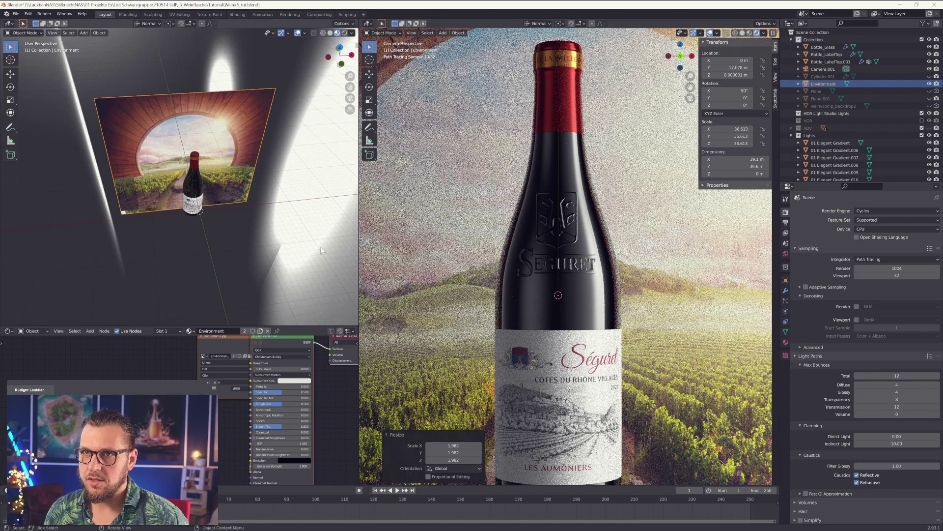
# Add a mesh cylinder at the scene origin and scale it up uniformly to about 14.83.
pyautogui.moveTo(320, 247); pyautogui.dragTo(184, 92, button='middle')
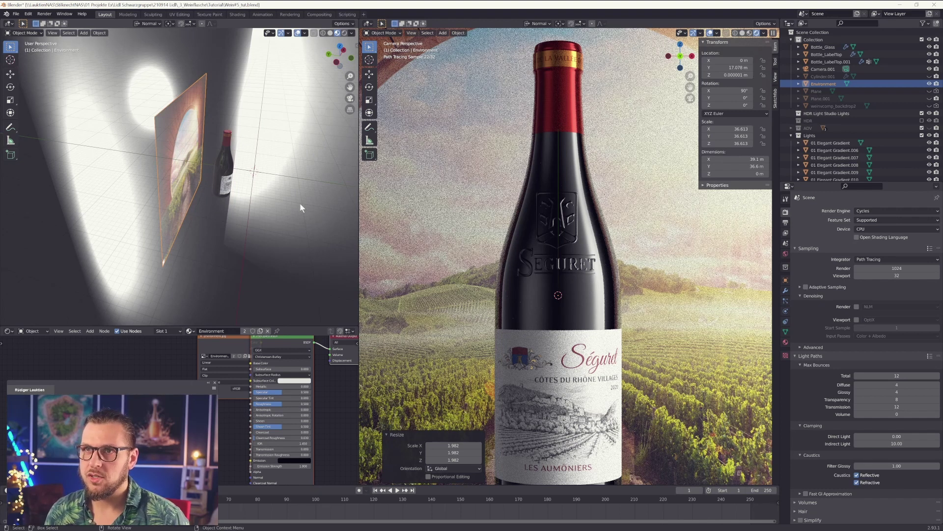
pyautogui.moveTo(200, 212); pyautogui.dragTo(259, 248, button='middle')
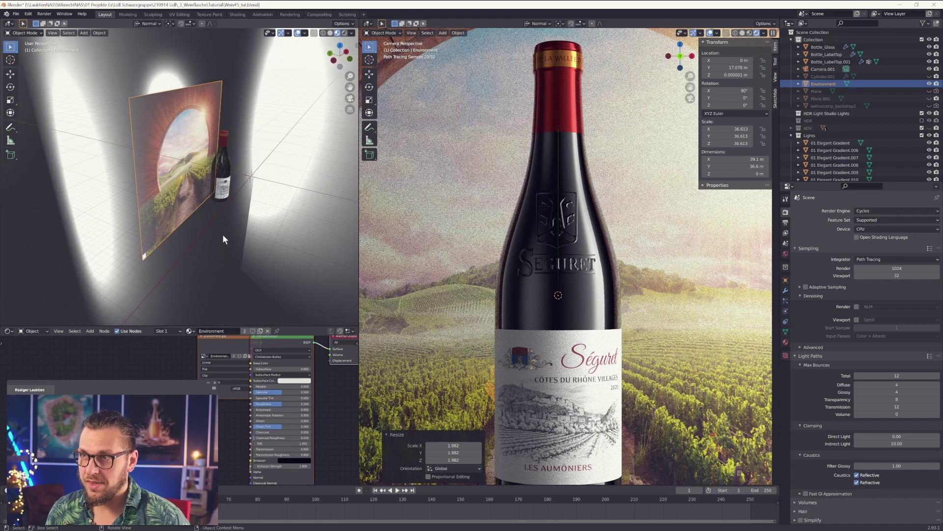
pyautogui.hotkey('shift', 'a')
pyautogui.moveTo(228, 201)
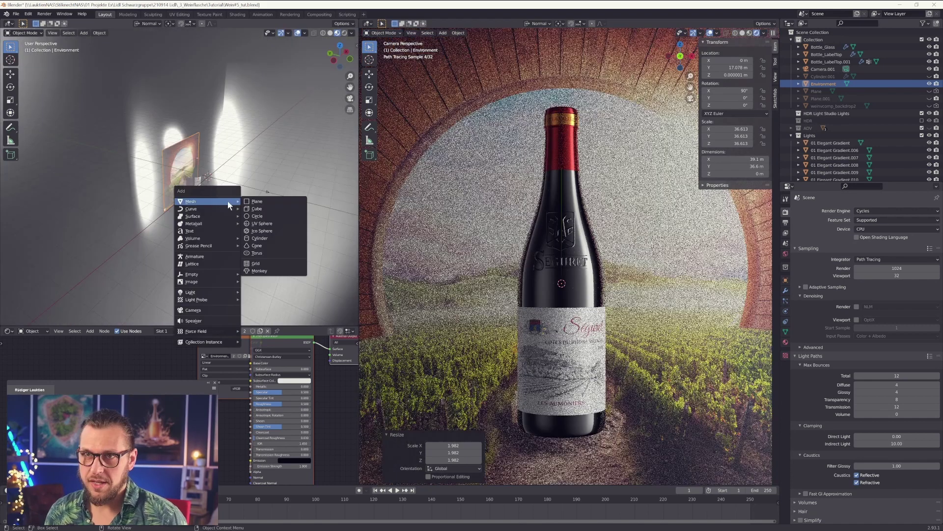
pyautogui.click(275, 235)
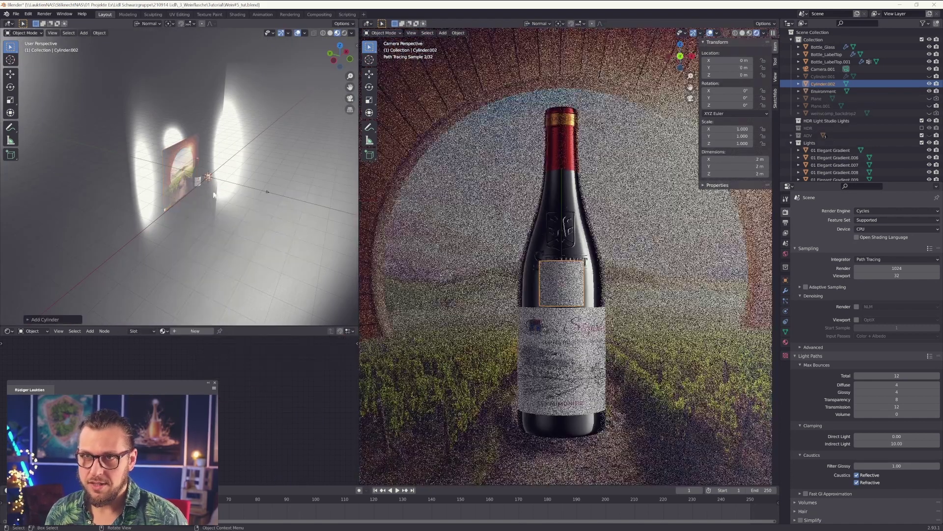
pyautogui.press('s')
pyautogui.click(152, 93)
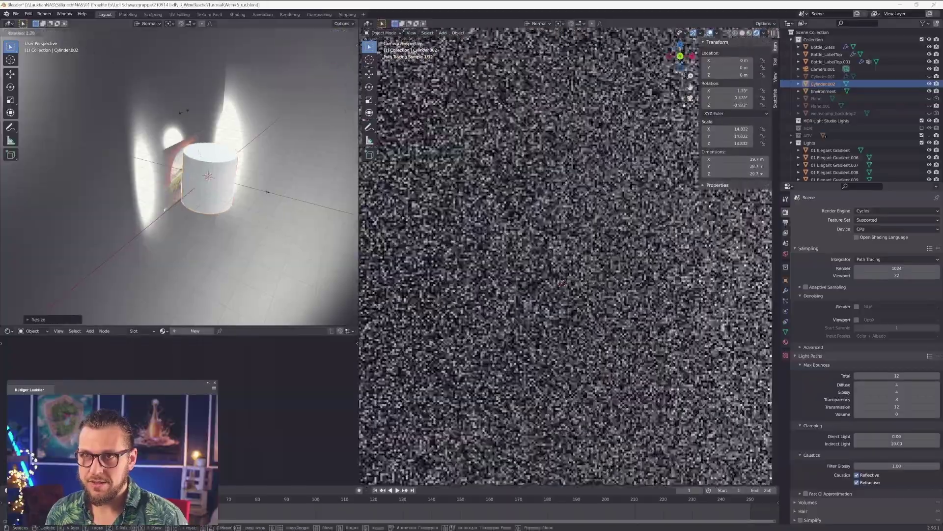
# Rotate the cylinder 90° about the X axis so its open axis faces the camera.
pyautogui.press('r')
pyautogui.press('x')
pyautogui.click(236, 170)
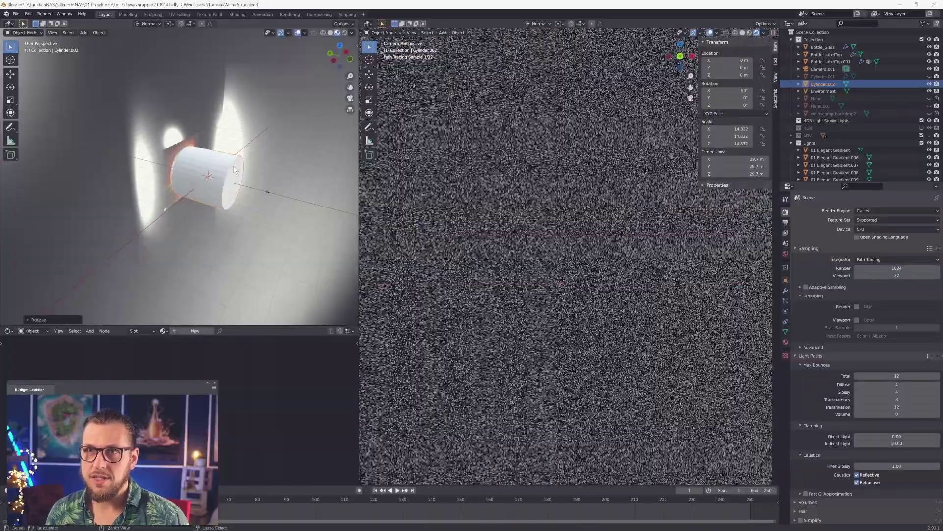
# Delete the cylinder's two end-cap faces to leave an open tube.
pyautogui.press('Tab')
pyautogui.press('Tab')
pyautogui.rightClick(233, 184)
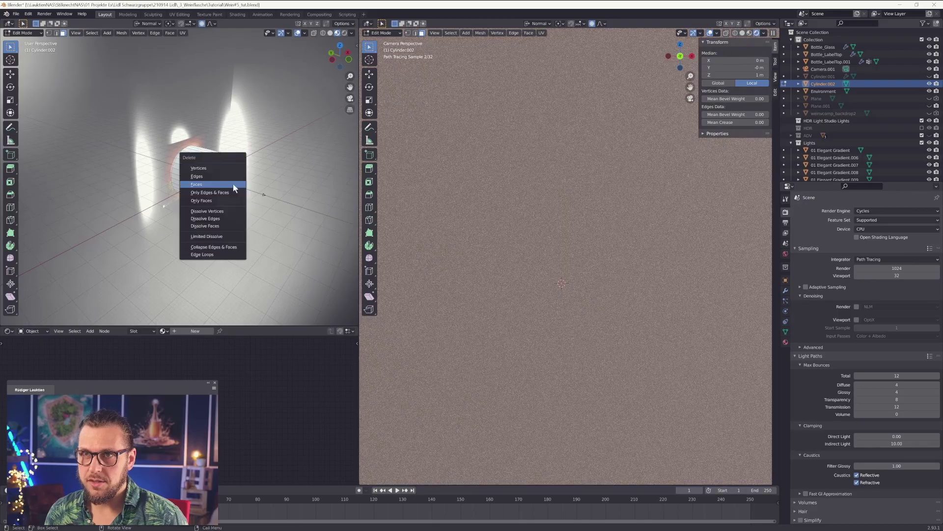
pyautogui.click(233, 183)
# Scale the cylinder down to about 13.32 and move it back along its axis to about 8.36 m in Y.
pyautogui.moveTo(211, 186); pyautogui.dragTo(192, 183, button='middle')
pyautogui.press('s')
pyautogui.click(251, 198)
pyautogui.press('s')
pyautogui.click(229, 179)
pyautogui.press('g')
pyautogui.press('z')
pyautogui.click(246, 199)
# Narrow the cylinder along X to a scale of about 12.48 to match the background's arch.
pyautogui.press('s')
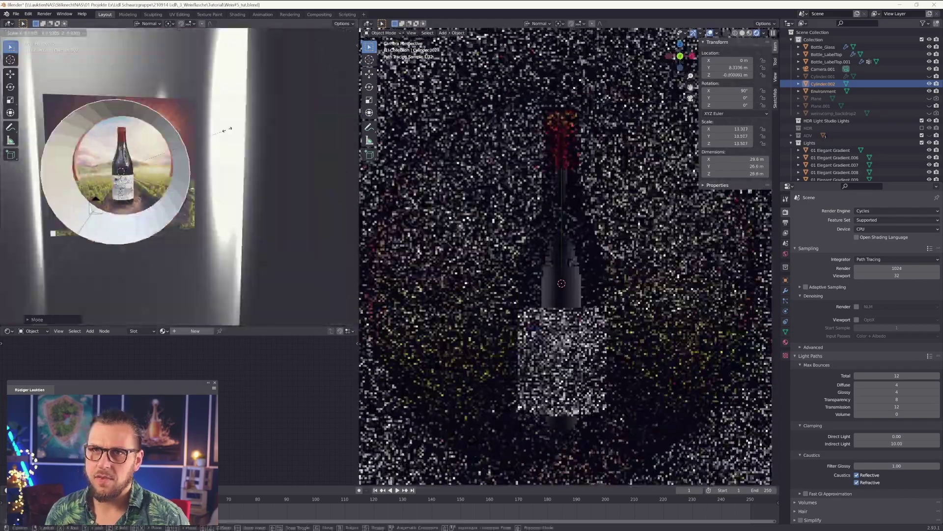
pyautogui.press('x')
pyautogui.click(203, 170)
pyautogui.scroll(-5, 140, 148)
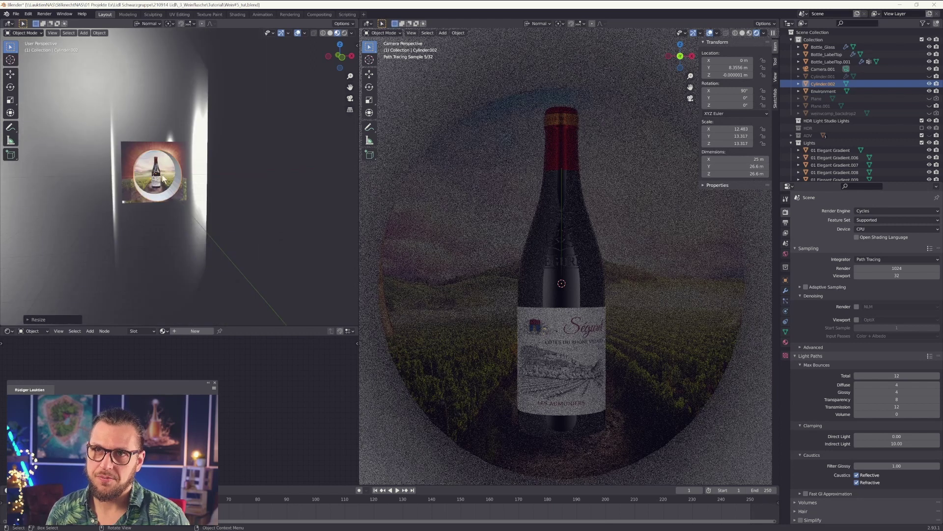
pyautogui.moveTo(182, 157); pyautogui.dragTo(172, 172, button='middle')
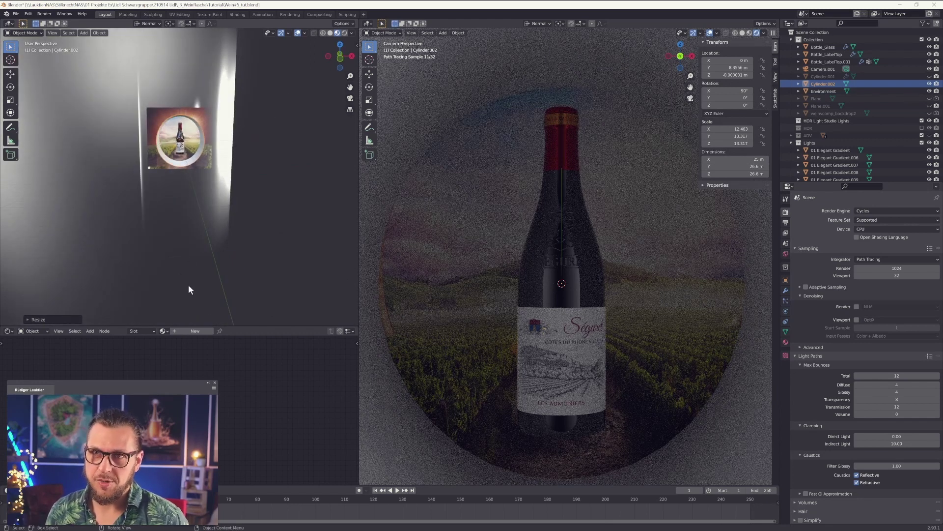
# Create a new material for the cylinder and add an Image Texture node with Environment.jpg.
pyautogui.click(194, 332)
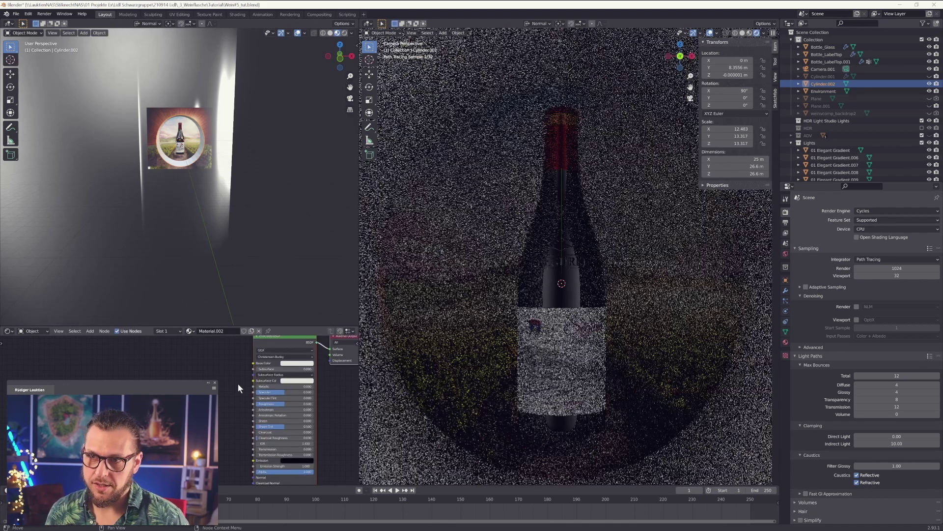
pyautogui.moveTo(285, 339); pyautogui.dragTo(247, 363, button='middle')
pyautogui.moveTo(148, 391); pyautogui.dragTo(177, 388, button='middle')
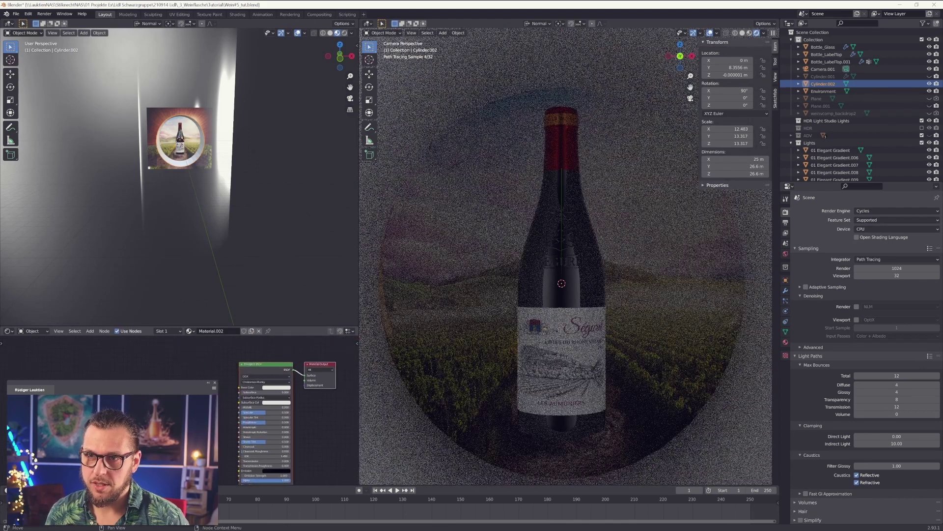
pyautogui.hotkey('shift', 'a')
pyautogui.click(177, 388)
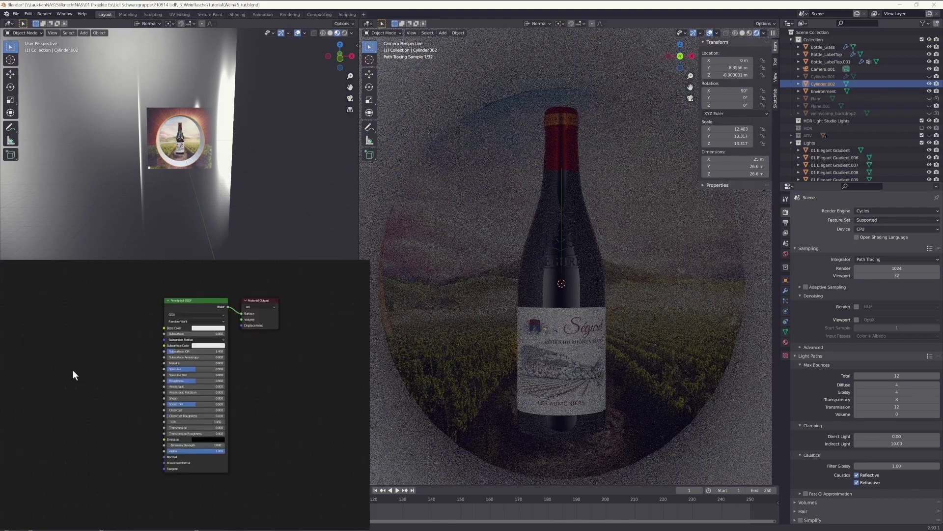
pyautogui.hotkey('shift', 'a')
pyautogui.click(73, 371)
pyautogui.write('image')
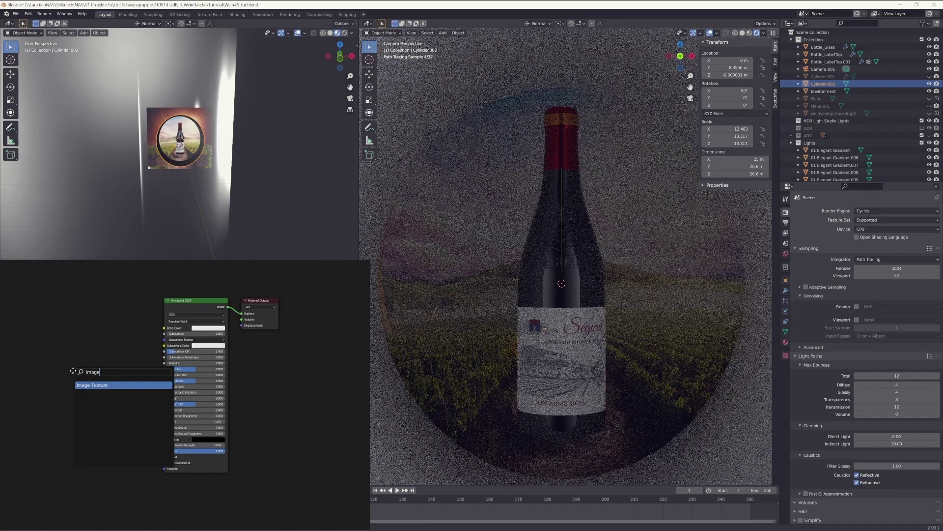
pyautogui.press('Return')
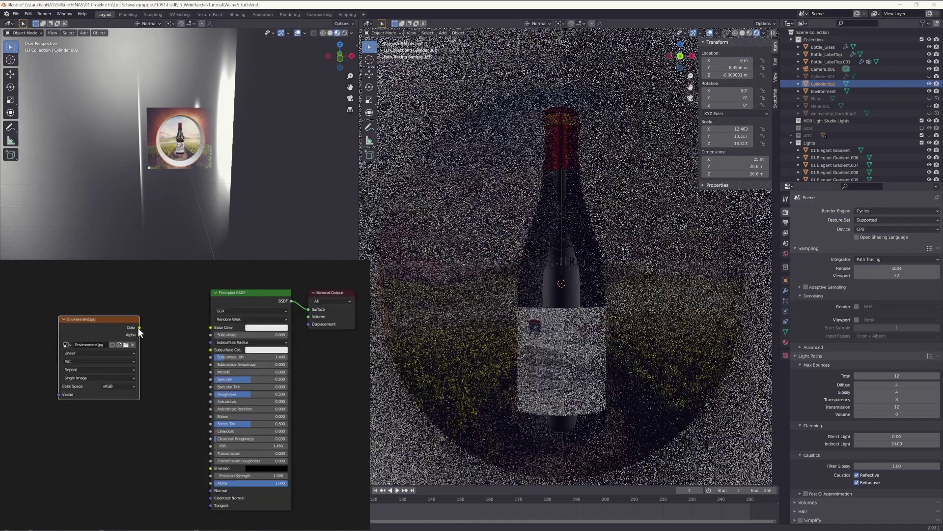
# Connect the Environment.jpg Color output to both Base Color and Emission of the Principled BSDF.
pyautogui.moveTo(139, 327); pyautogui.dragTo(208, 326)
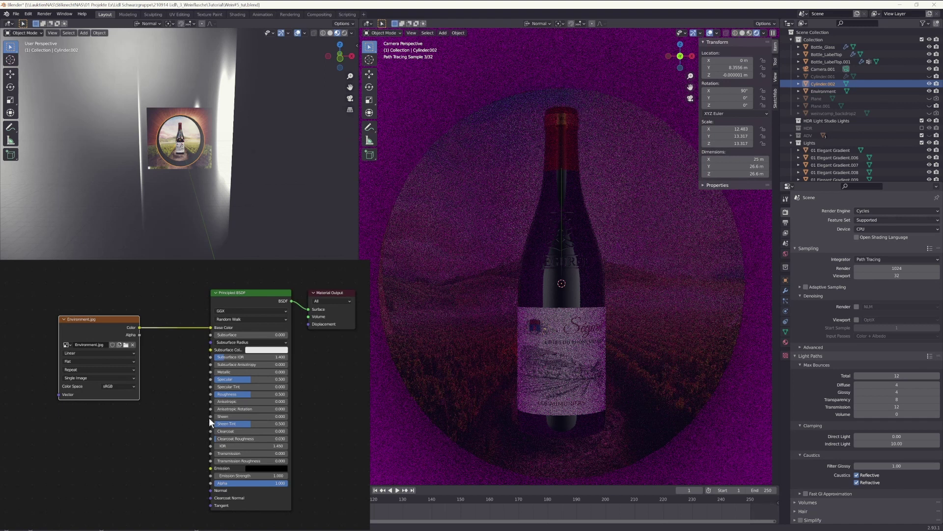
pyautogui.click(352, 434)
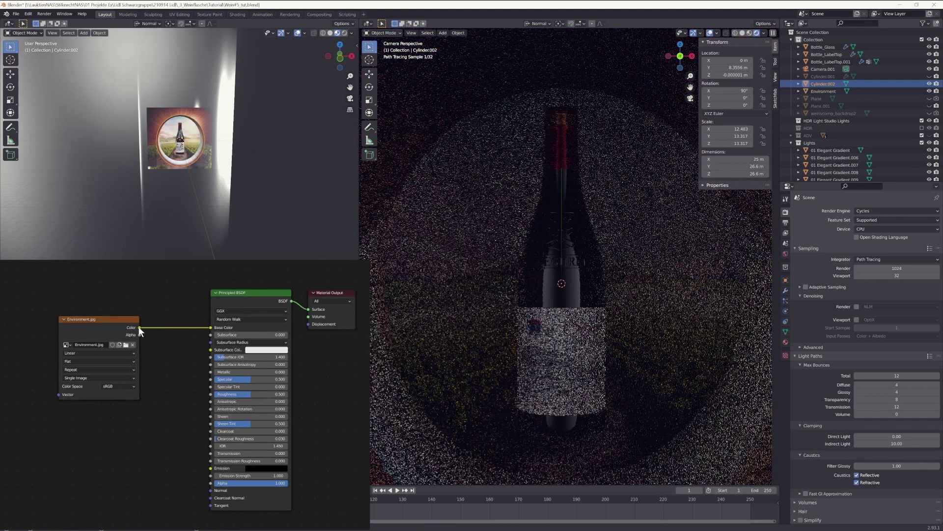
pyautogui.moveTo(140, 327); pyautogui.dragTo(211, 468)
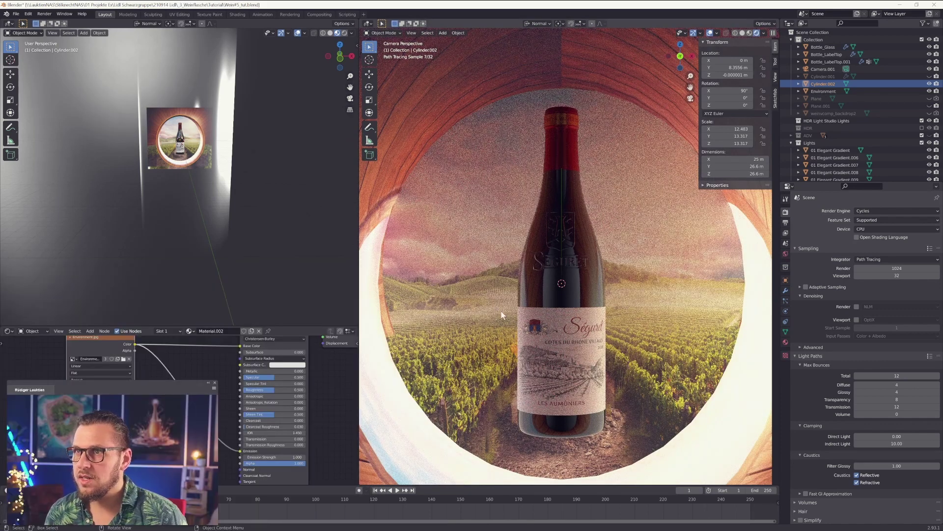
# Drive the cylinder's image texture through a Mapping node fed by the Window output of a Texture Coordinate node.
pyautogui.scroll(-1, 497, 311)
pyautogui.moveTo(493, 313); pyautogui.dragTo(563, 321, button='middle')
pyautogui.press('KP_0')
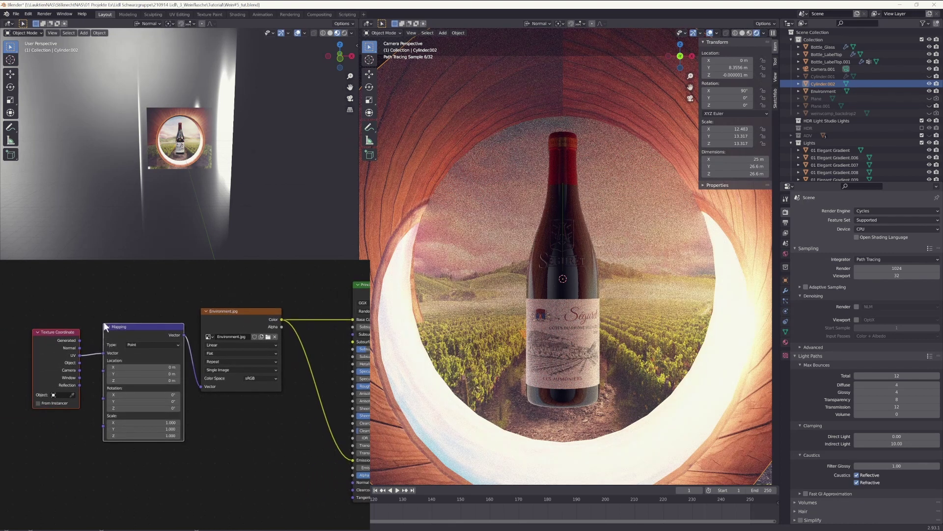
pyautogui.moveTo(90, 361); pyautogui.dragTo(103, 353)
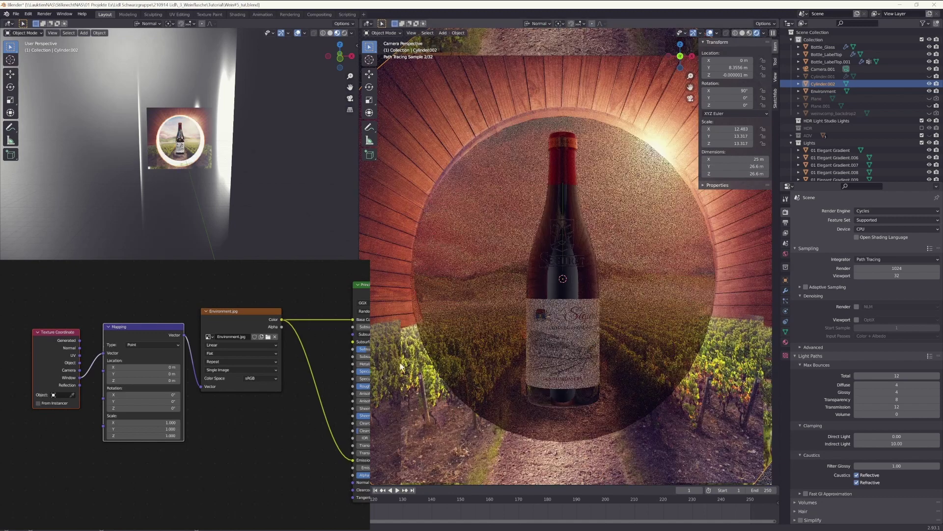
pyautogui.scroll(3, 565, 244)
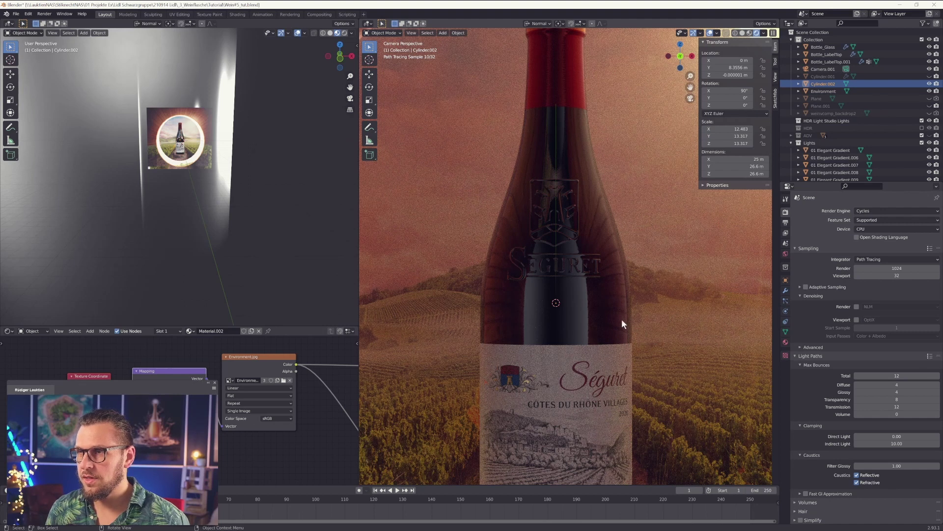
pyautogui.scroll(-4, 617, 301)
pyautogui.scroll(1, 621, 291)
pyautogui.keyDown('shift'); pyautogui.moveTo(621, 291); pyautogui.dragTo(589, 310, button='middle'); pyautogui.keyUp('shift')
pyautogui.scroll(-3, 150, 158)
# Select the Environment image plane and hide it in the viewport.
pyautogui.moveTo(189, 165); pyautogui.dragTo(235, 203, button='middle')
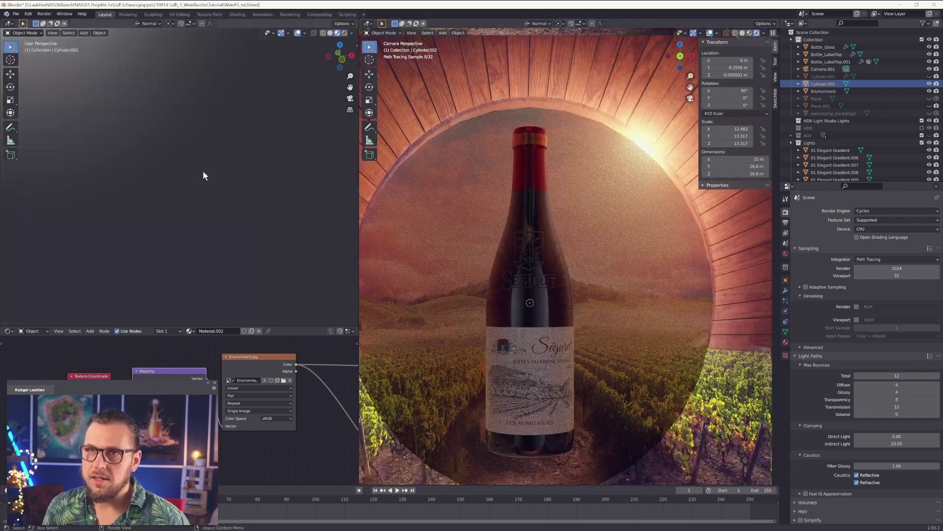
pyautogui.scroll(-5, 204, 170)
pyautogui.click(224, 167)
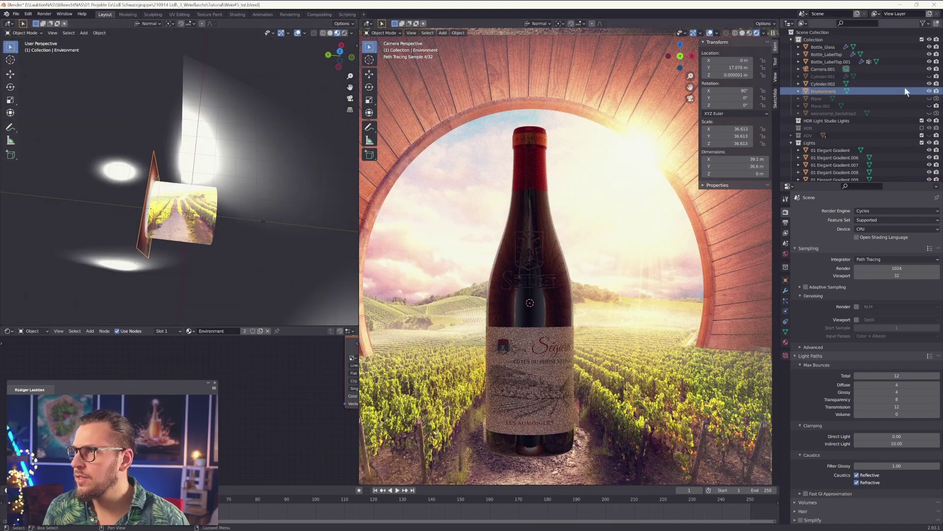
pyautogui.click(929, 91)
# Move the textured cylinder forward along its axis to about 3.03 m in Y.
pyautogui.click(212, 215)
pyautogui.moveTo(225, 217); pyautogui.dragTo(183, 258, button='middle')
pyautogui.scroll(5, 225, 224)
pyautogui.scroll(-2, 225, 225)
pyautogui.press('g')
pyautogui.press('z')
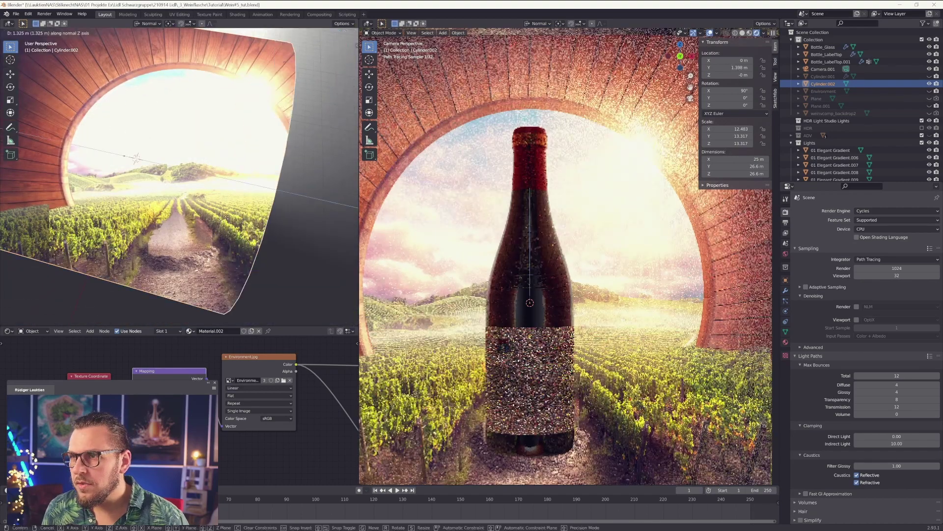
pyautogui.click(487, 257)
# Examine the cylinder's reflections and refractions on the bottle's glass, embossing and edges in the rendered camera view.
pyautogui.scroll(3, 528, 234)
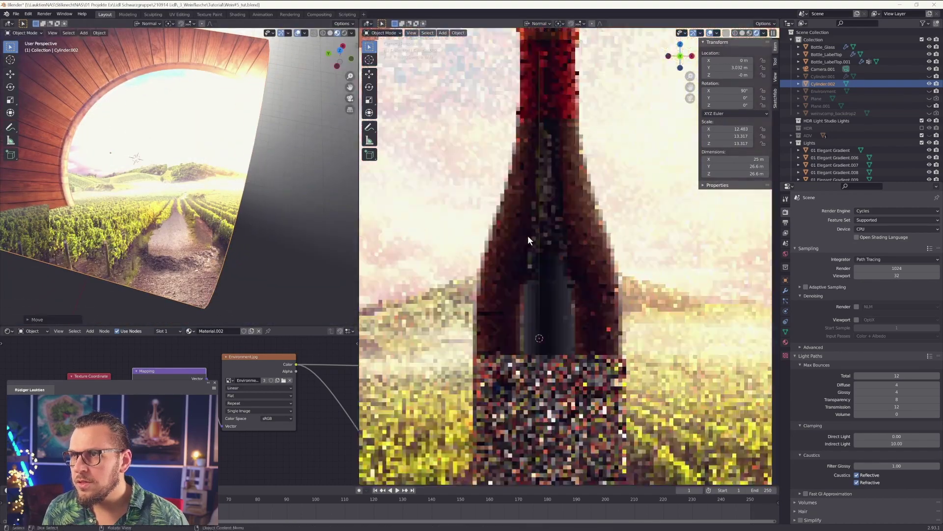
pyautogui.scroll(3, 528, 235)
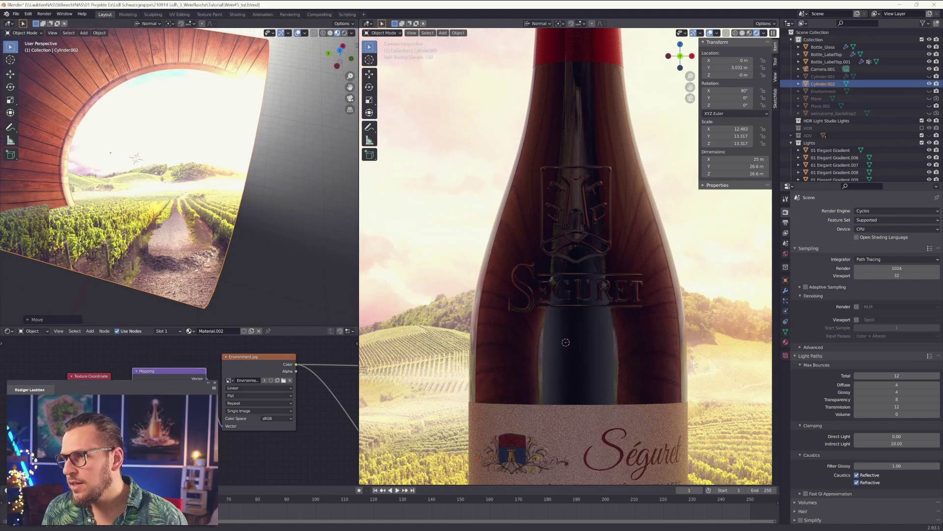
pyautogui.keyDown('shift'); pyautogui.moveTo(691, 358); pyautogui.dragTo(575, 369, button='middle'); pyautogui.keyUp('shift')
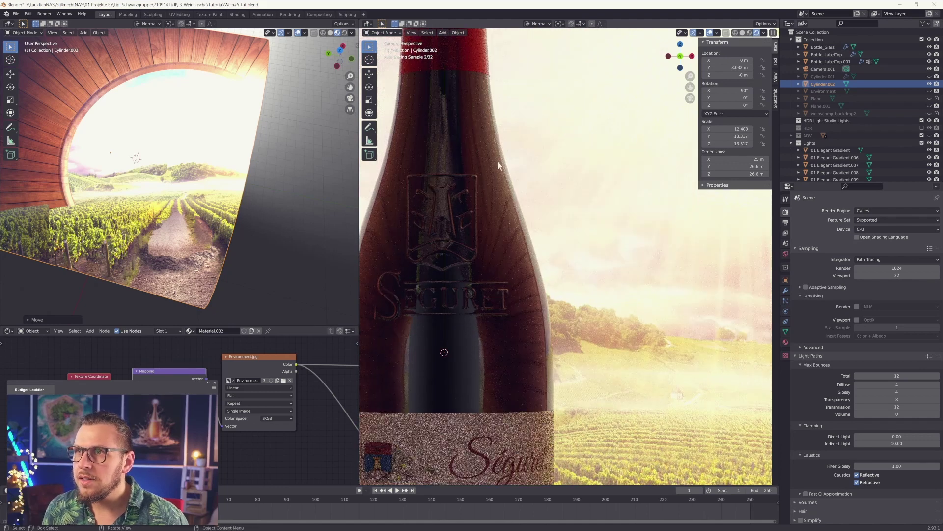
pyautogui.moveTo(512, 263); pyautogui.dragTo(520, 220, button='middle')
pyautogui.scroll(-2, 535, 240)
pyautogui.press('KP_0')
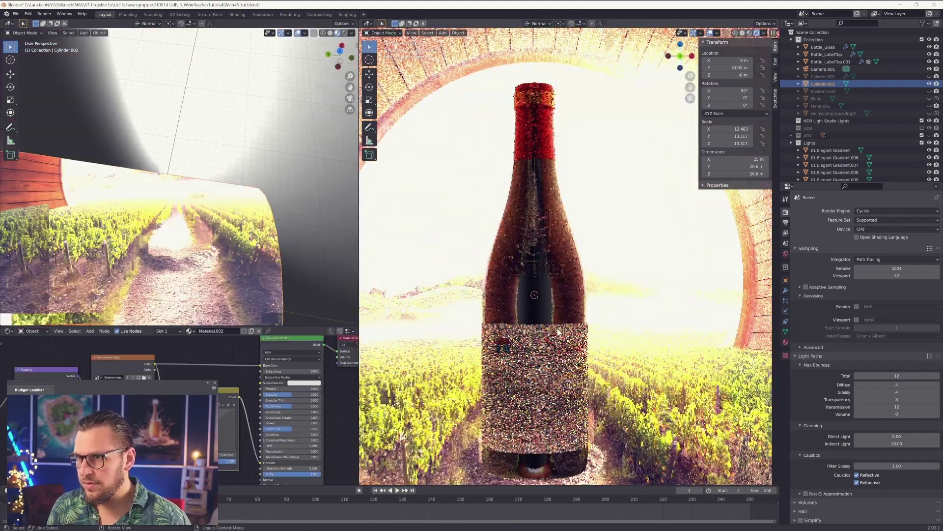
# Move the textured cylinder along its local Z axis to about 5.9 m in Y.
pyautogui.scroll(3, 516, 314)
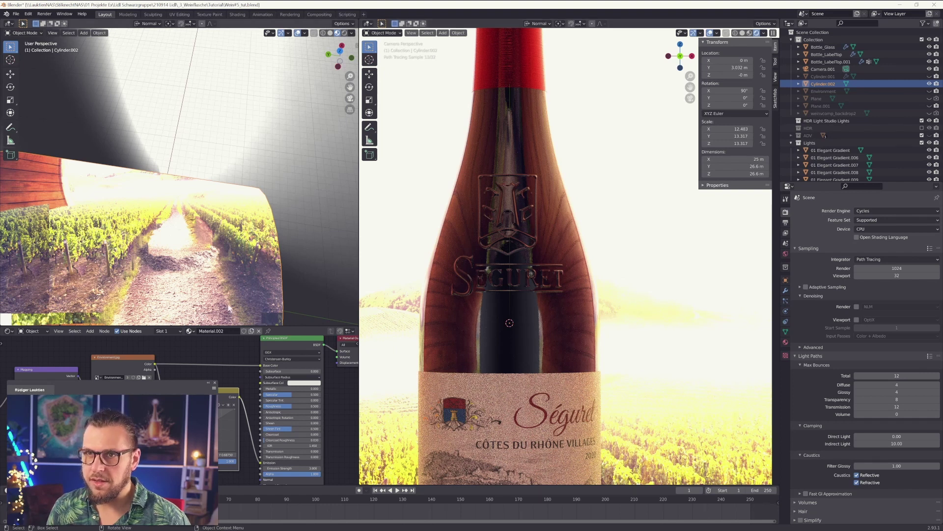
pyautogui.scroll(-10, 187, 219)
pyautogui.scroll(3, 218, 235)
pyautogui.press('g')
pyautogui.press('z')
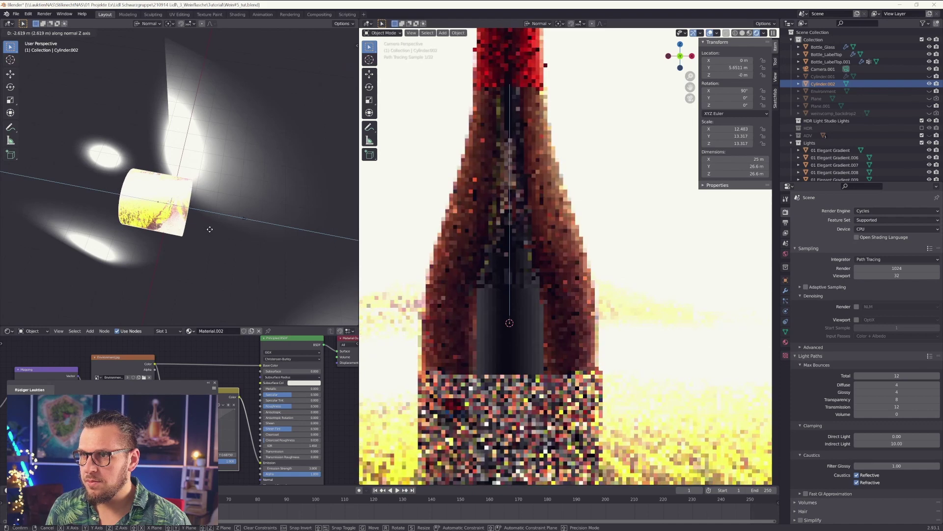
pyautogui.click(208, 228)
# Shorten the cylinder along its local Z axis to a scale of about 11.4.
pyautogui.press('s')
pyautogui.press('x')
pyautogui.press('y')
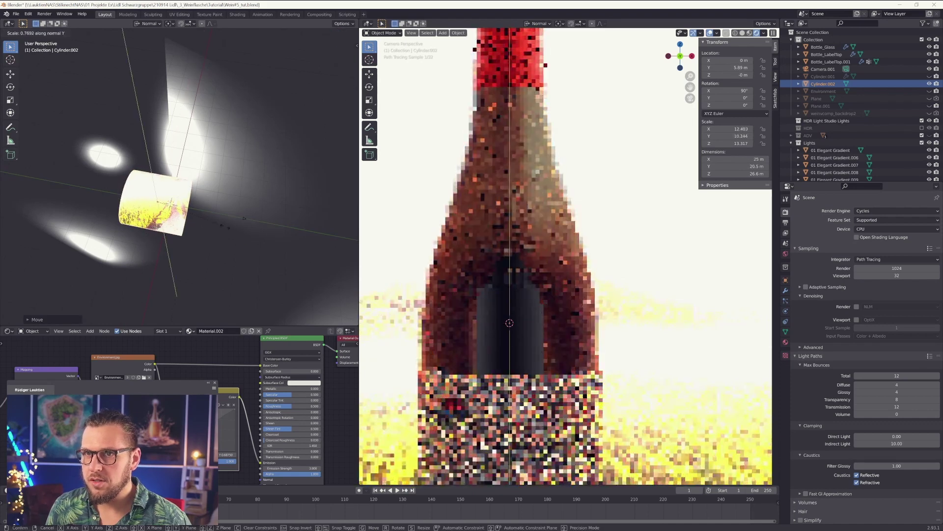
pyautogui.press('z')
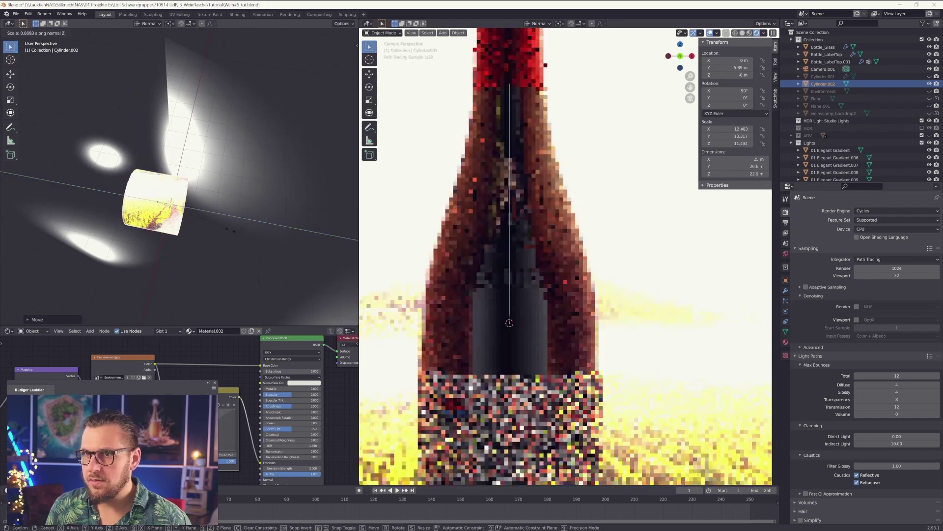
pyautogui.click(230, 229)
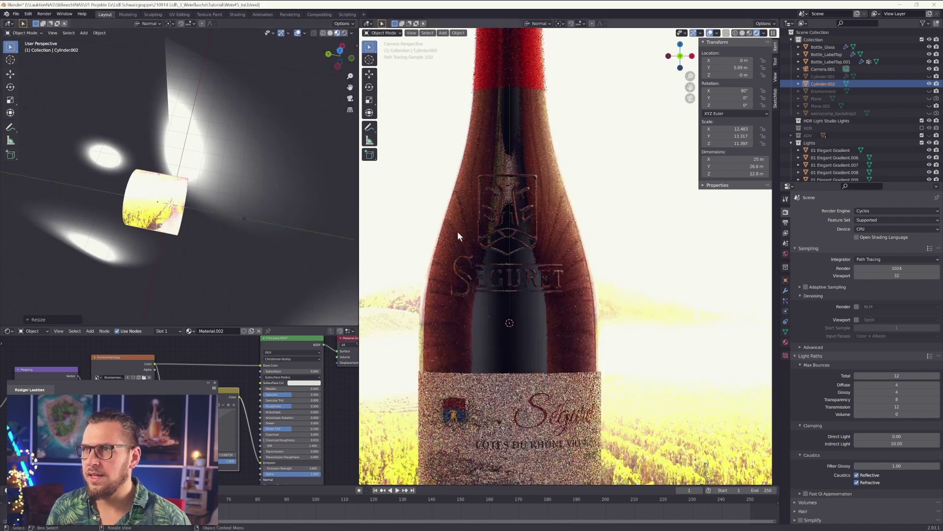
# Shift the cylinder along its local Z axis to about 7.63 m in Y and frame the whole camera view.
pyautogui.press('g')
pyautogui.press('z')
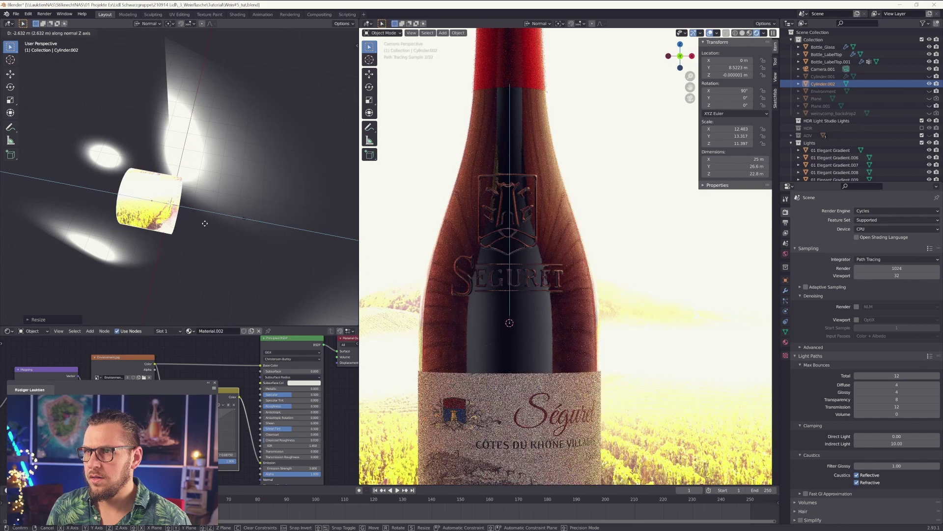
pyautogui.click(207, 224)
pyautogui.press('KP_0')
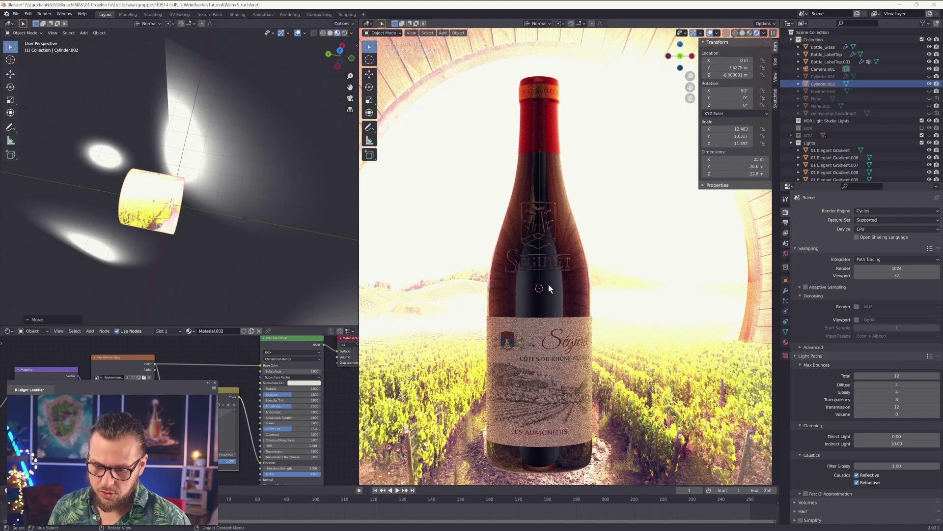
pyautogui.press('Home')
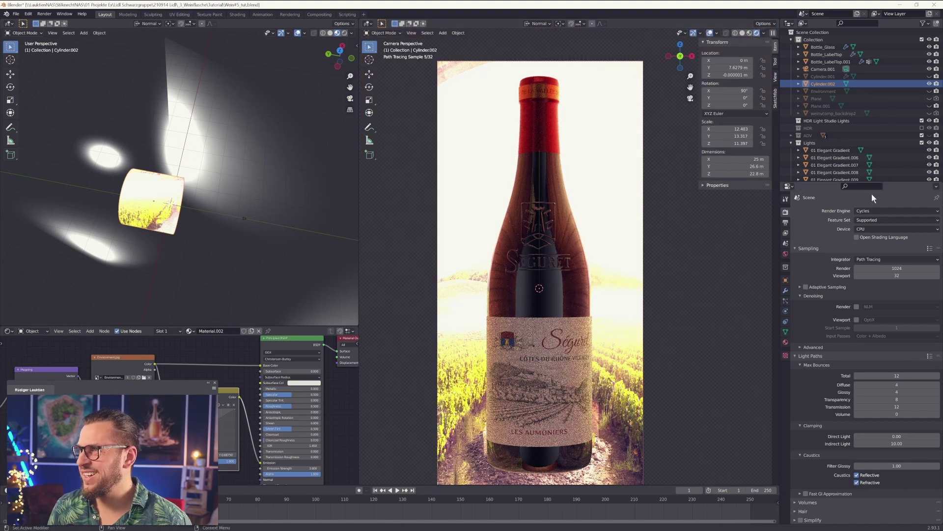
# Select the textured cylinder and disable its ray visibility for the camera.
pyautogui.click(157, 181)
pyautogui.click(171, 186)
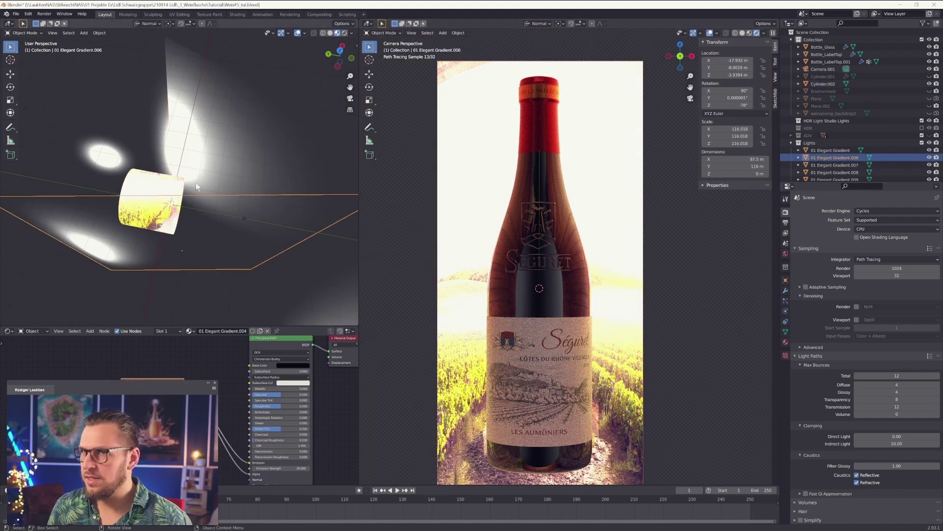
pyautogui.click(172, 187)
pyautogui.click(786, 279)
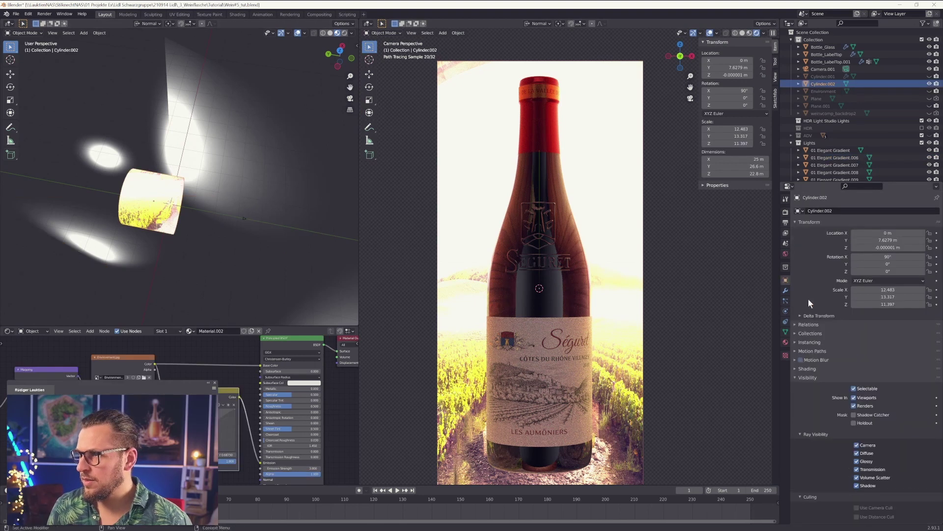
pyautogui.click(871, 445)
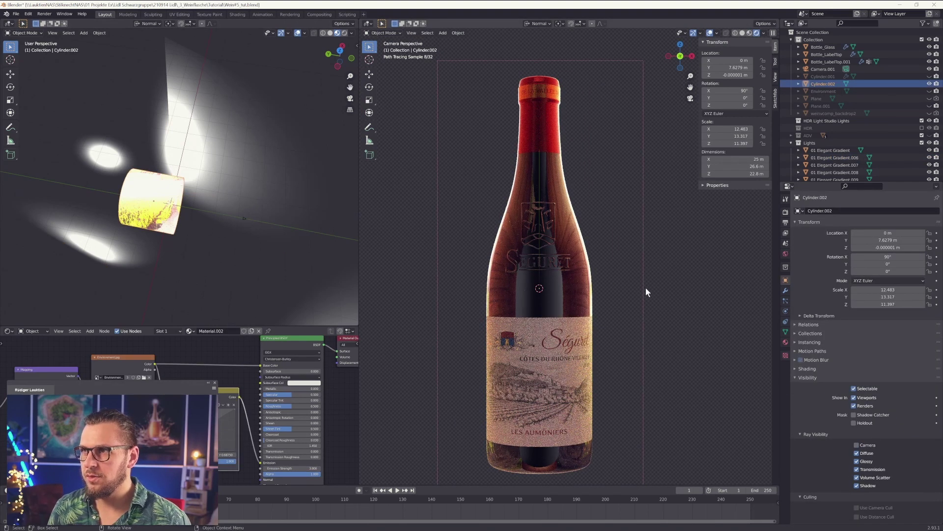
# Set the emission strength of the cylinder's material to 1.
pyautogui.click(300, 468)
pyautogui.write('10')
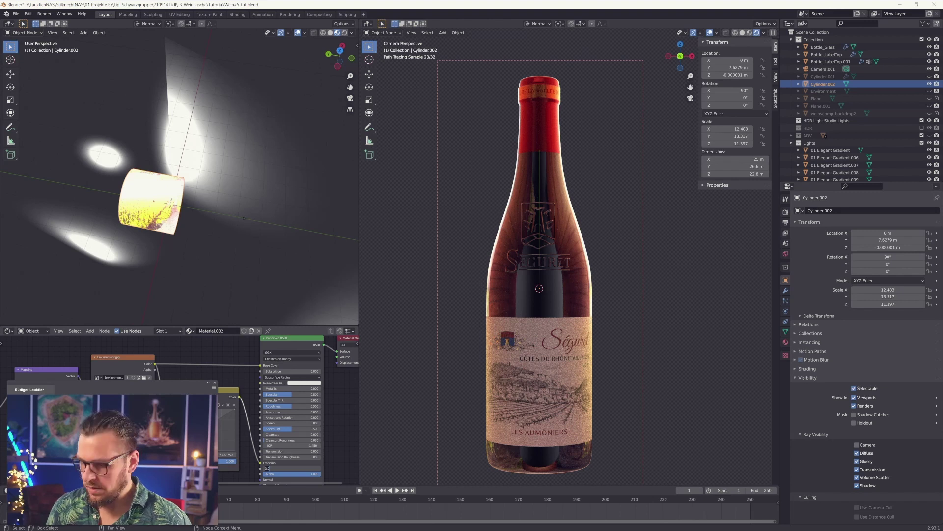
pyautogui.press('Return')
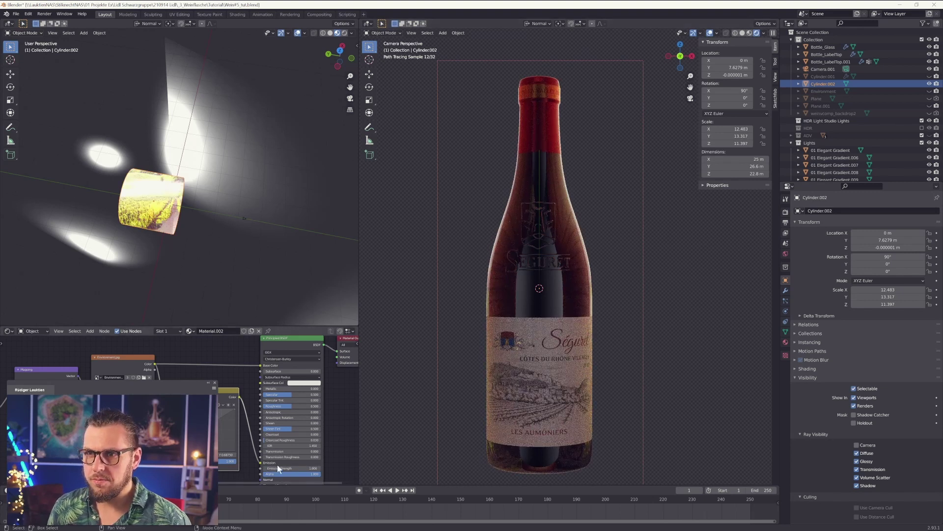
# Select the 01 Elegant Gradient.007 light plane, set the render samples to 128 and render the image.
pyautogui.click(723, 357)
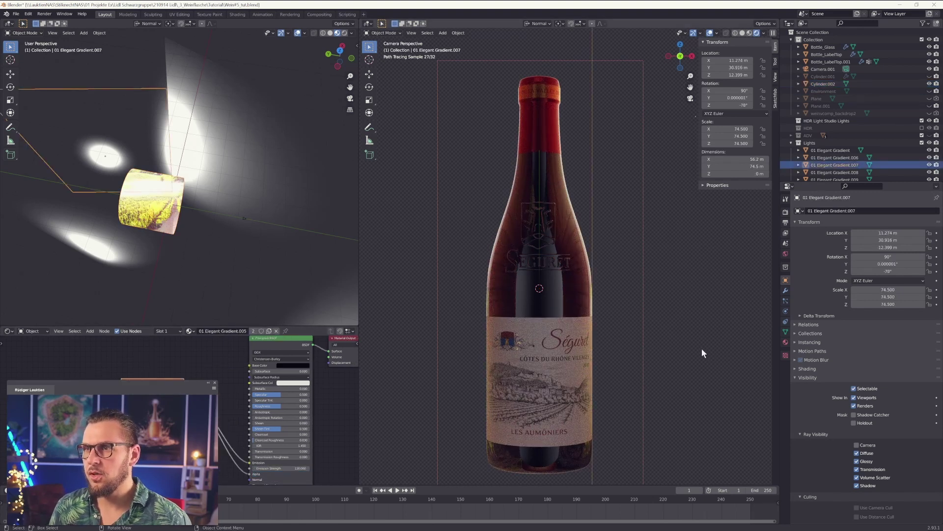
pyautogui.click(44, 14)
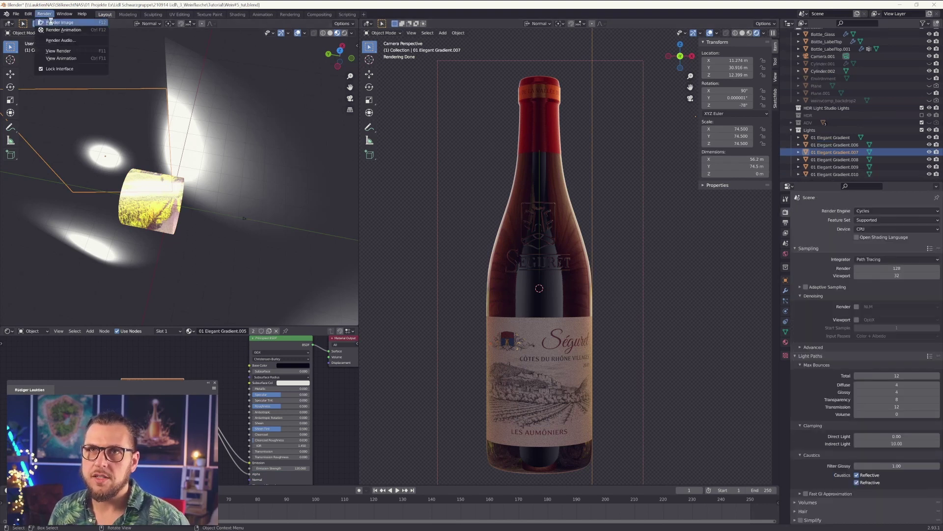
pyautogui.click(54, 23)
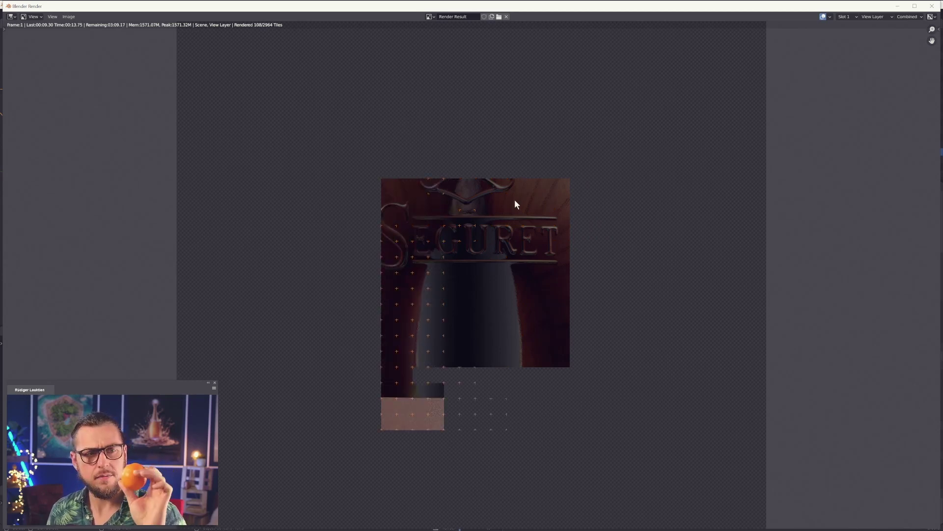
# Save the finished render as an RGBA PNG named 1 in the Tutorial folder.
pyautogui.moveTo(527, 528)
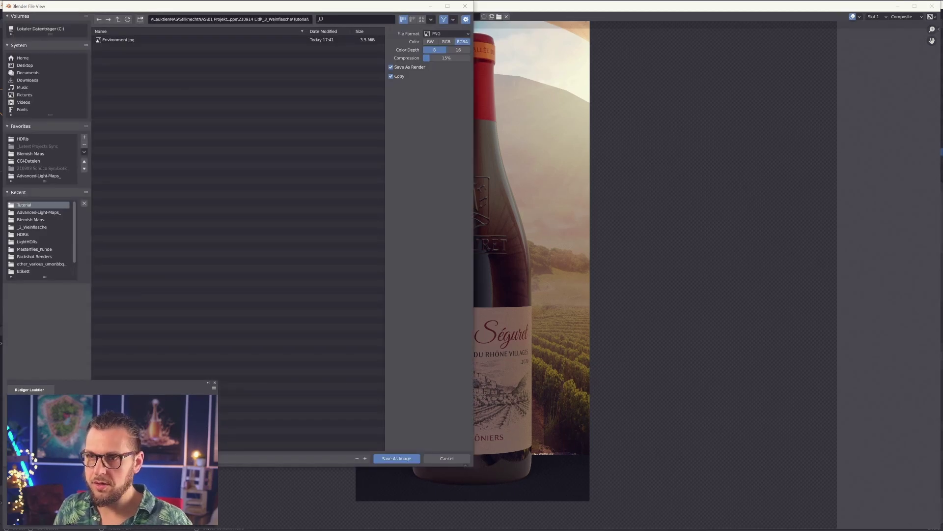
pyautogui.click(411, 460)
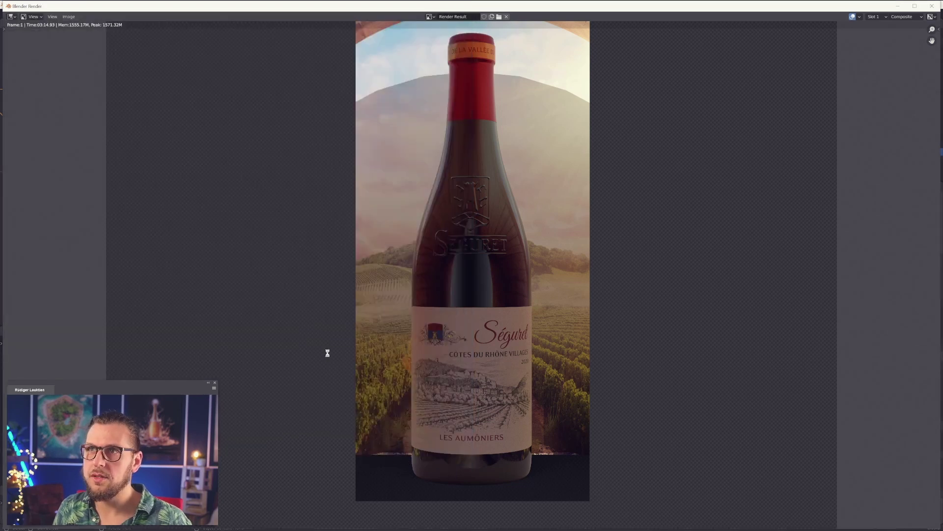
# Switch to Photoshop and place 1.png from the Tutorial folder into the 0927_WeinComp_7.psb composition.
pyautogui.hotkey('alt', 'Tab')
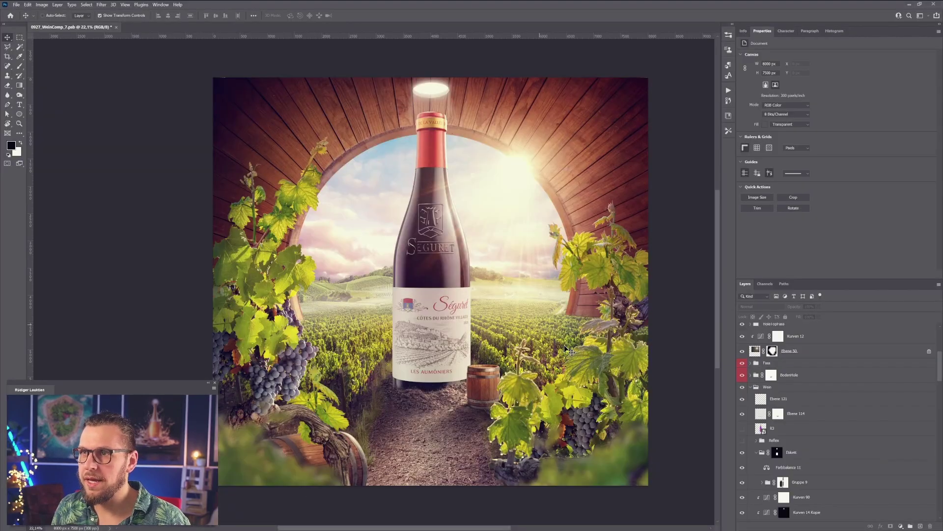
pyautogui.moveTo(395, 526)
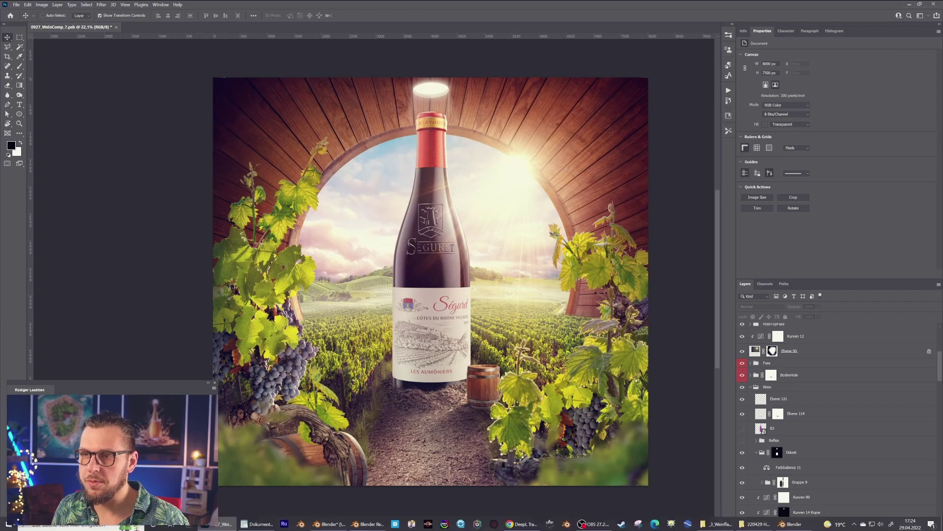
pyautogui.click(745, 524)
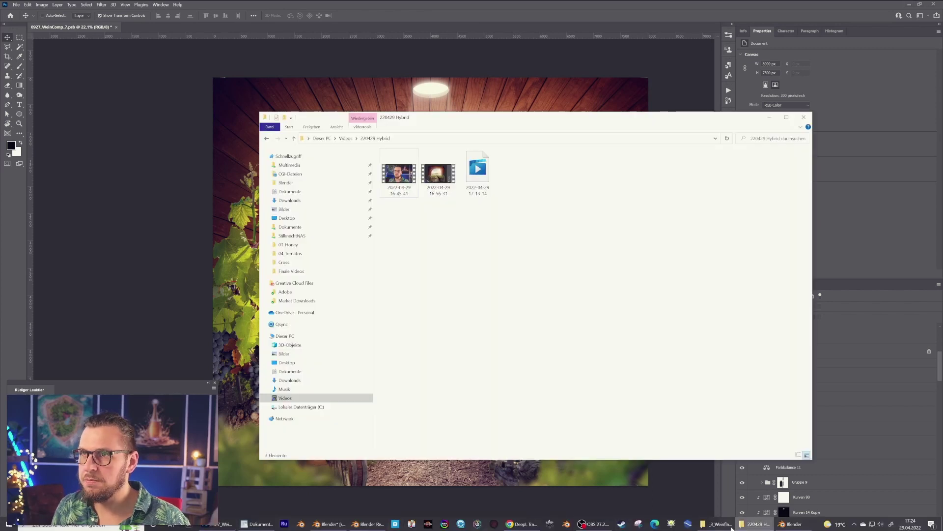
pyautogui.click(465, 160)
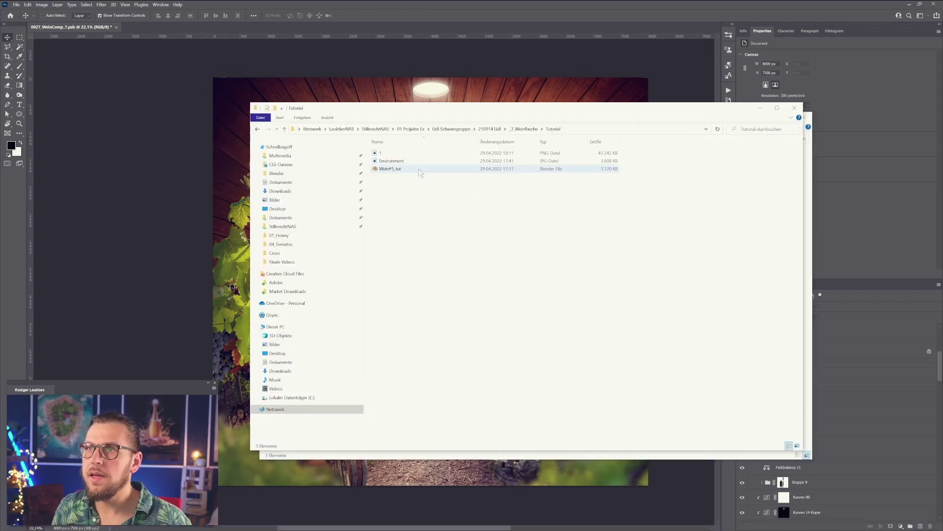
pyautogui.moveTo(380, 152); pyautogui.dragTo(193, 209)
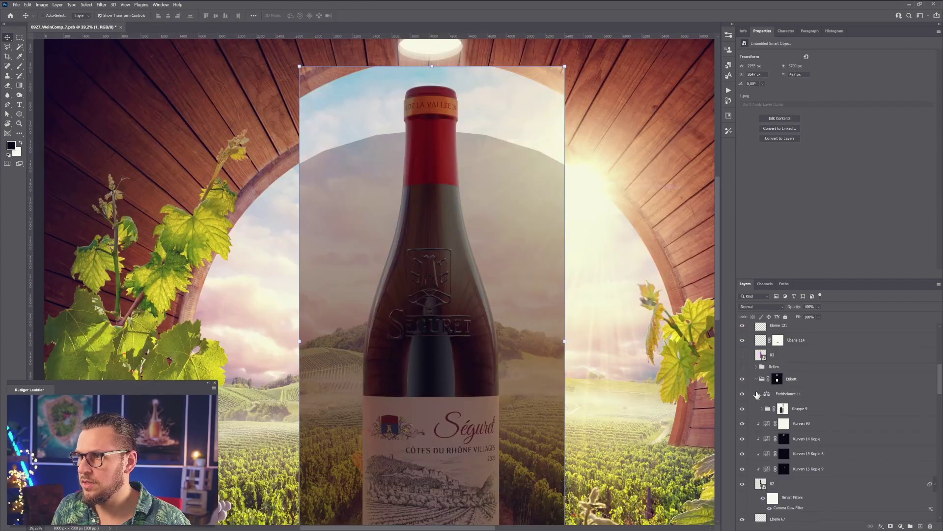
# Find the placed render layer at the top of the stack and toggle its visibility to compare it with the existing bottle.
pyautogui.scroll(-4, 758, 388)
pyautogui.scroll(8, 758, 383)
pyautogui.scroll(4, 758, 383)
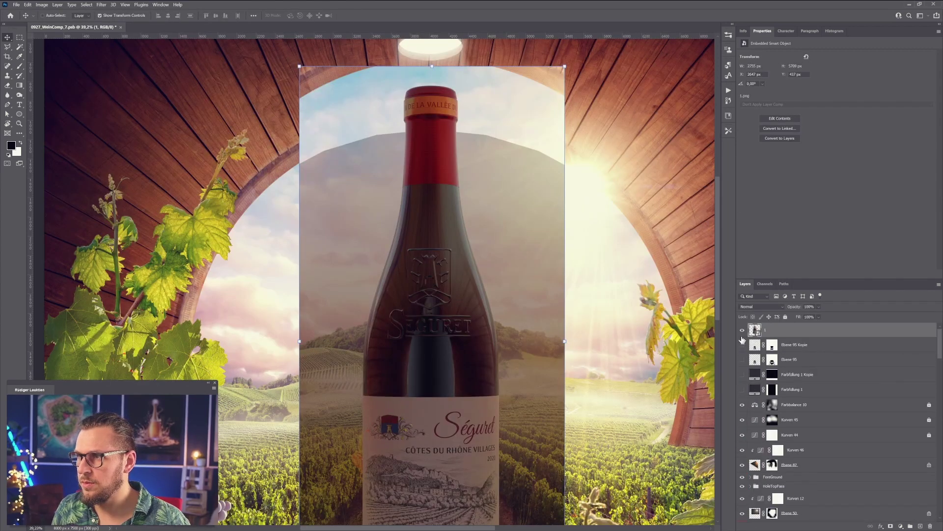
pyautogui.click(743, 331)
pyautogui.click(743, 331)
pyautogui.click(743, 331)
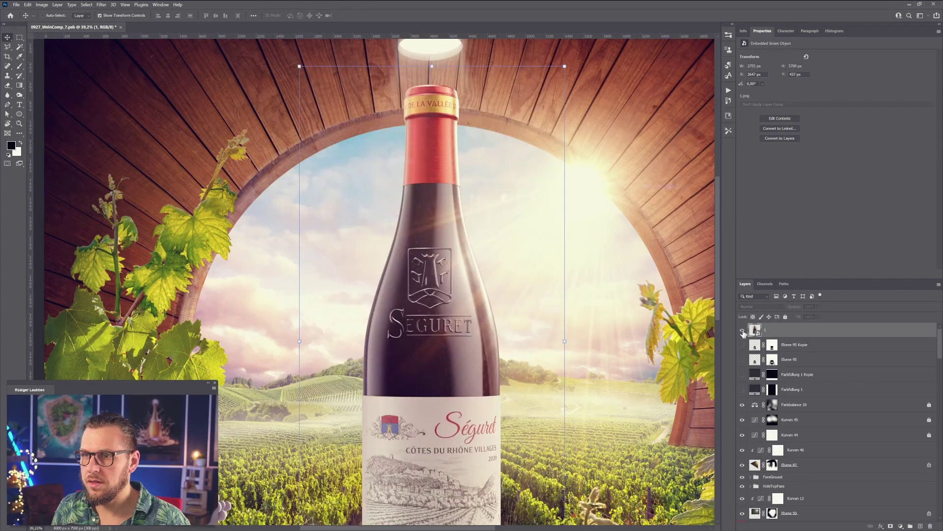
pyautogui.click(742, 331)
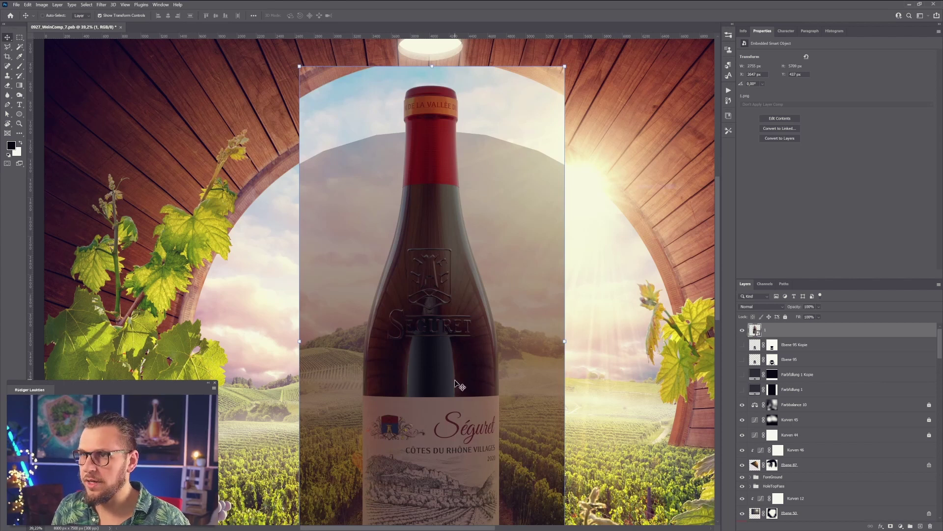
# Set the blend mode of the placed render layer to Screen.
pyautogui.scroll(-1, 459, 386)
pyautogui.click(757, 307)
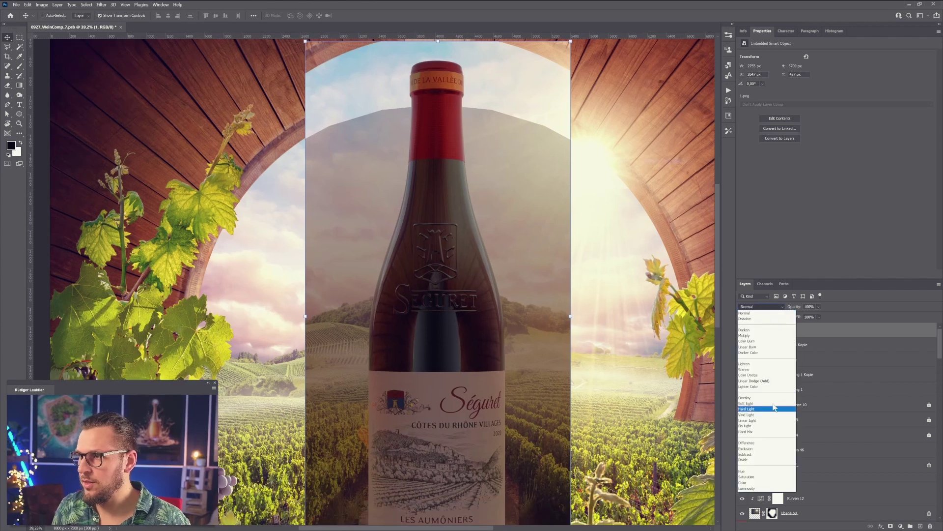
pyautogui.click(767, 372)
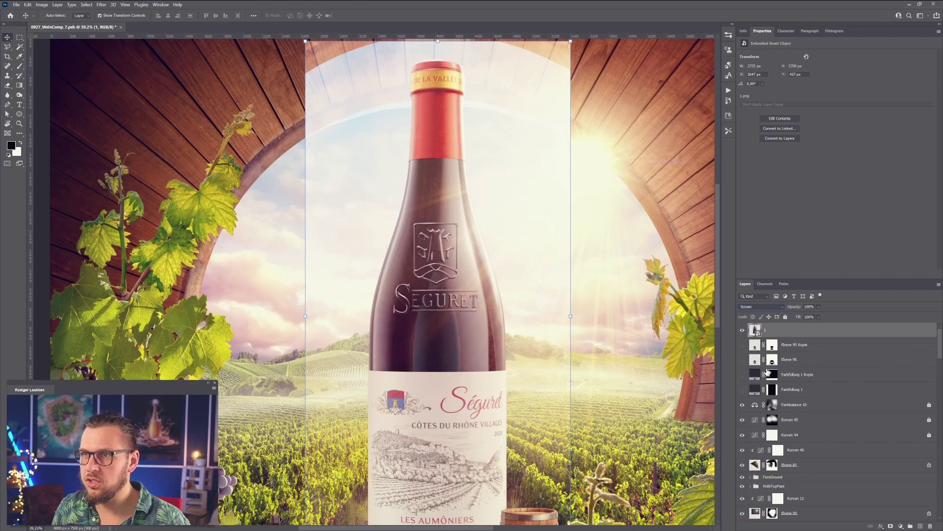
# Toggle the Screen-blended layer on and off to compare the bottle with and without the added reflections.
pyautogui.click(743, 330)
pyautogui.click(743, 329)
pyautogui.click(742, 329)
pyautogui.click(742, 330)
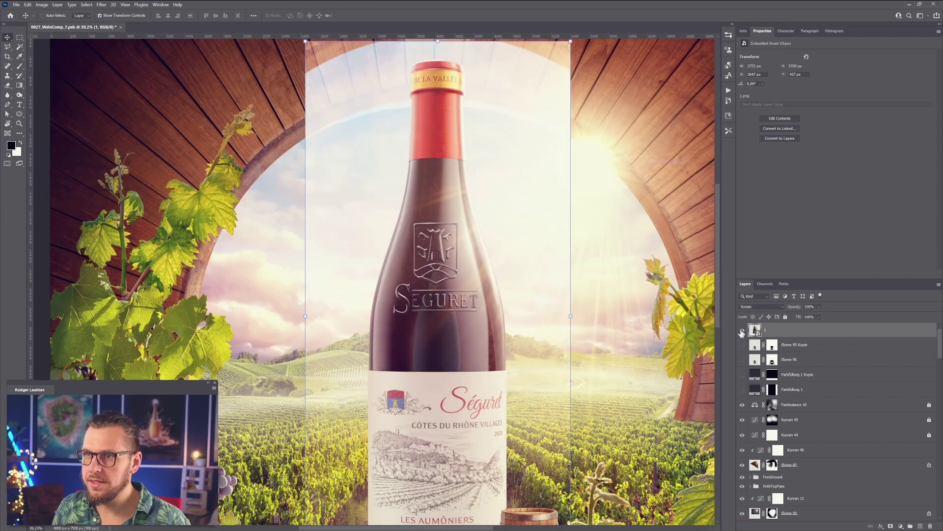
pyautogui.click(743, 330)
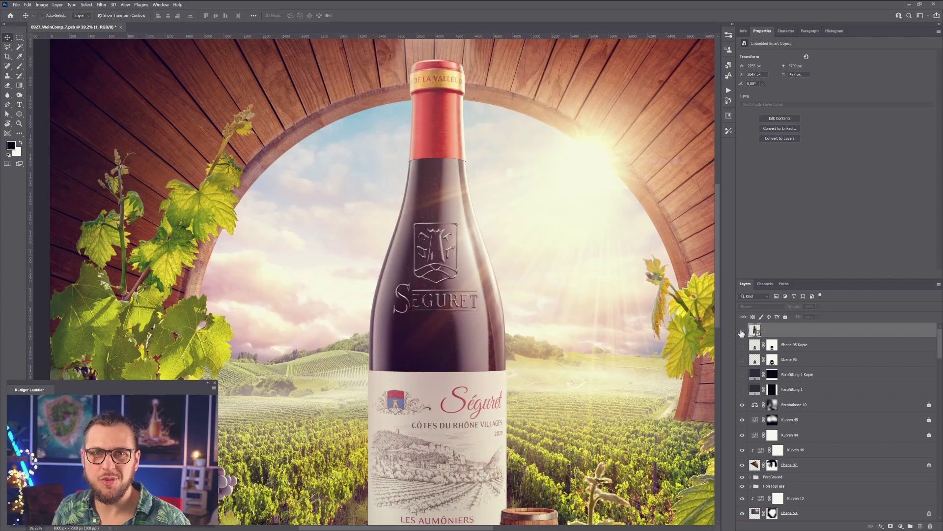
pyautogui.click(741, 331)
# Examine the blended reflections and refractions on the bottle's glass and embossing up close, undoing any accidental layer copy.
pyautogui.scroll(2, 440, 292)
pyautogui.press('super')
pyautogui.keyDown('alt'); pyautogui.scroll(2, 437, 291); pyautogui.keyUp('alt')
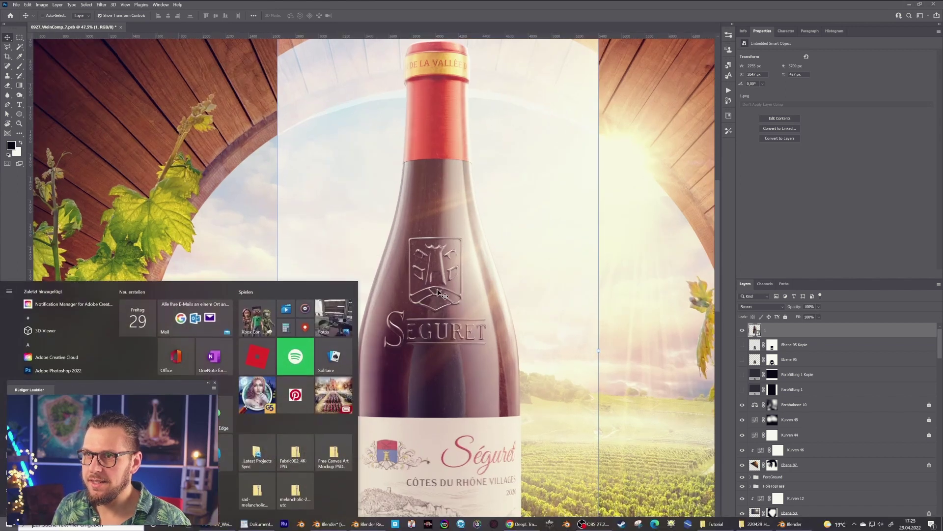
pyautogui.keyDown('alt'); pyautogui.scroll(3, 439, 292); pyautogui.keyUp('alt')
pyautogui.press('Escape')
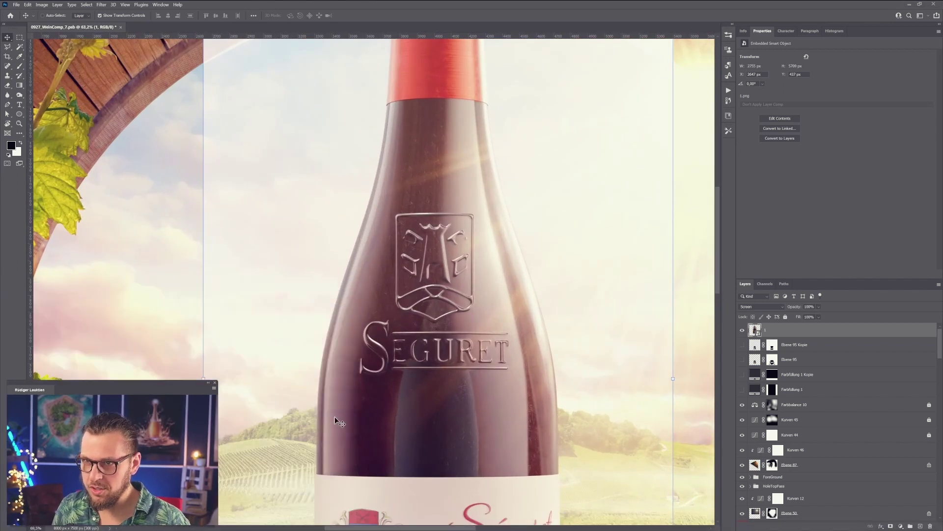
pyautogui.keyDown('alt'); pyautogui.moveTo(525, 360); pyautogui.dragTo(717, 302); pyautogui.keyUp('alt')
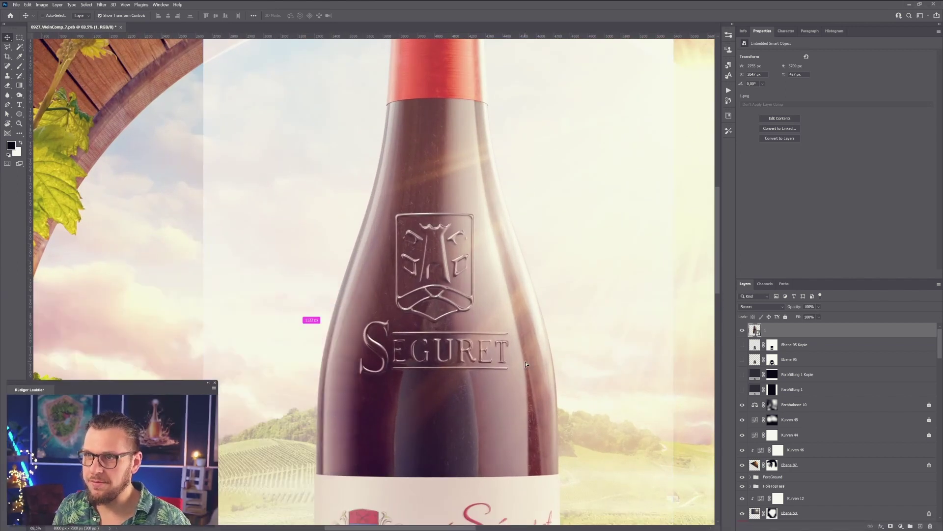
pyautogui.hotkey('ctrl', 'z')
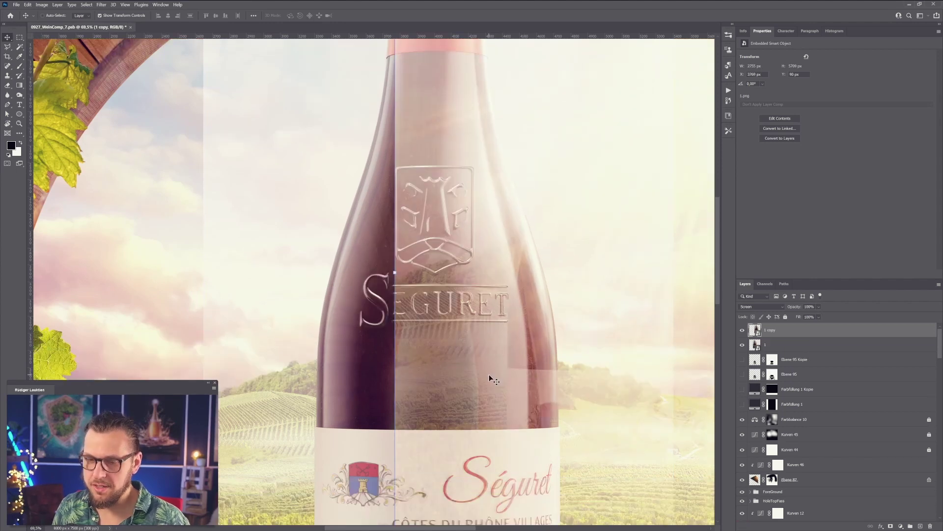
pyautogui.moveTo(506, 372); pyautogui.dragTo(497, 347)
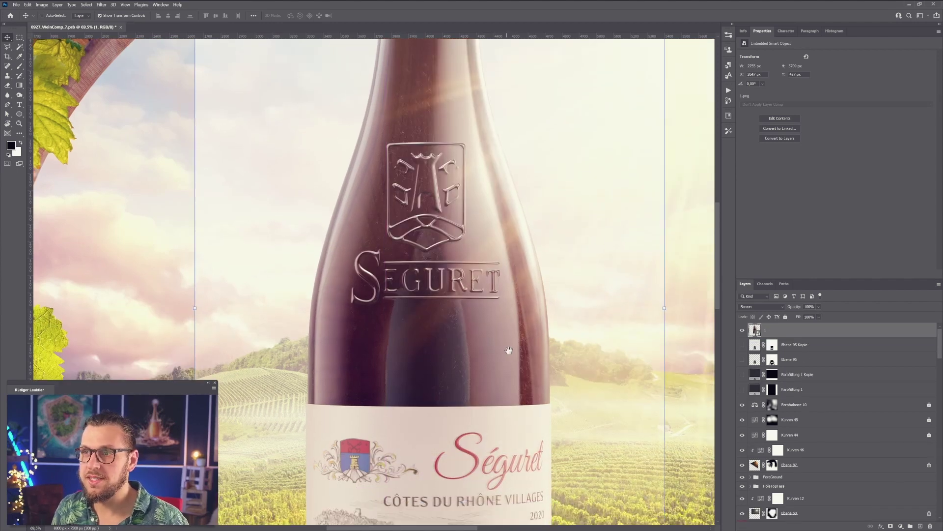
# Load the outline of the hidden R3 bottle layer inside the Wein group as a selection.
pyautogui.keyDown('alt'); pyautogui.scroll(-5, 495, 368); pyautogui.keyUp('alt')
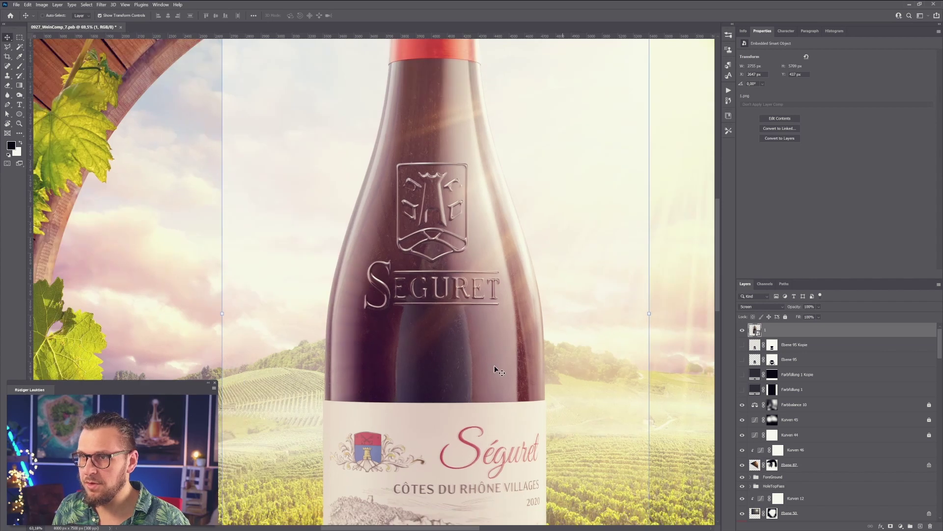
pyautogui.keyDown('alt'); pyautogui.scroll(-2, 479, 405); pyautogui.keyUp('alt')
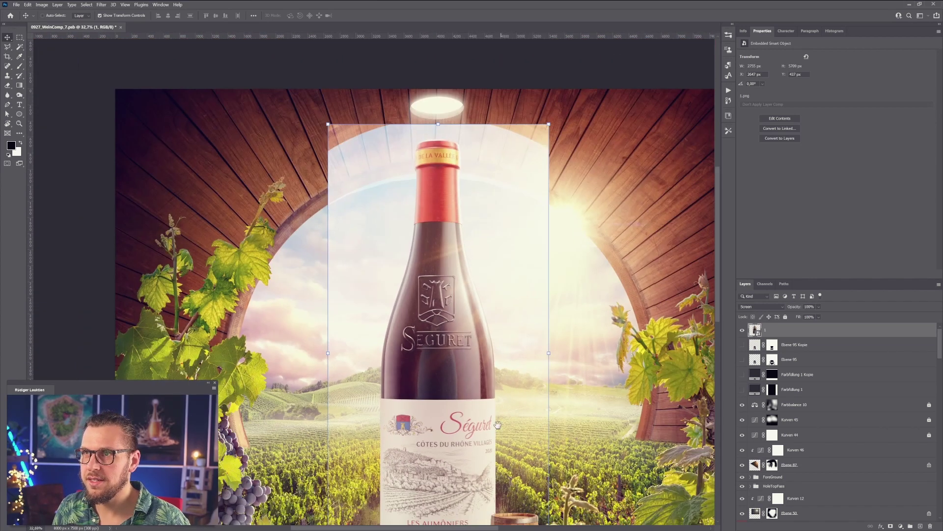
pyautogui.moveTo(479, 405); pyautogui.dragTo(480, 330)
pyautogui.scroll(-4, 791, 412)
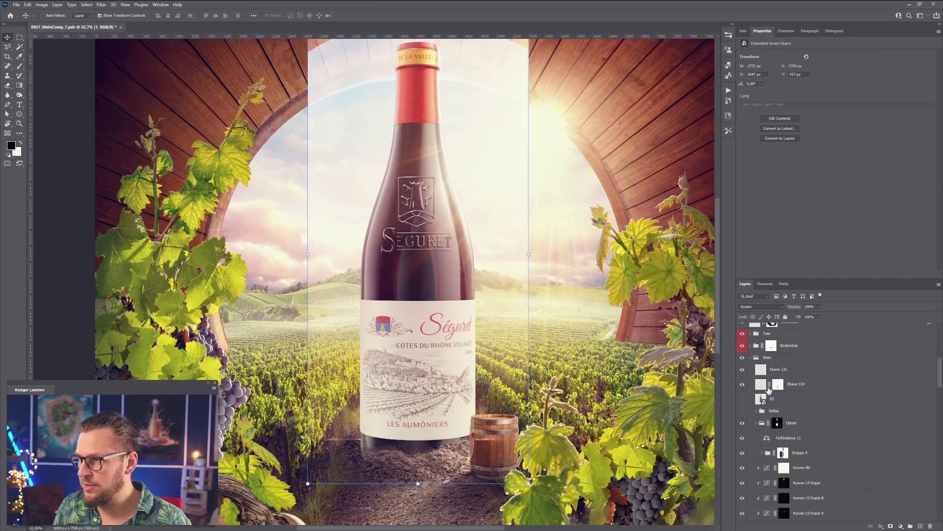
pyautogui.scroll(1, 767, 384)
pyautogui.keyDown('alt'); pyautogui.click(762, 444); pyautogui.keyUp('alt')
pyautogui.click(761, 444)
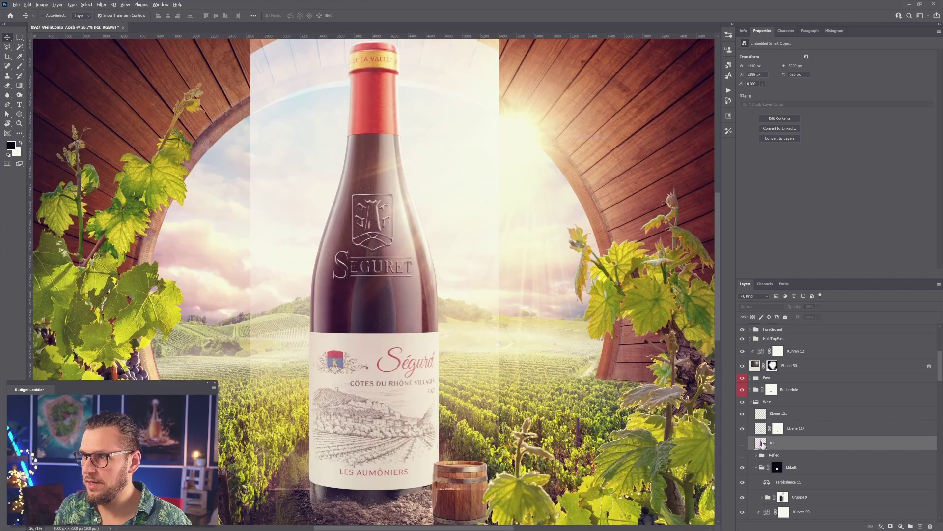
pyautogui.keyDown('ctrl'); pyautogui.click(761, 444); pyautogui.keyUp('ctrl')
pyautogui.scroll(5, 761, 444)
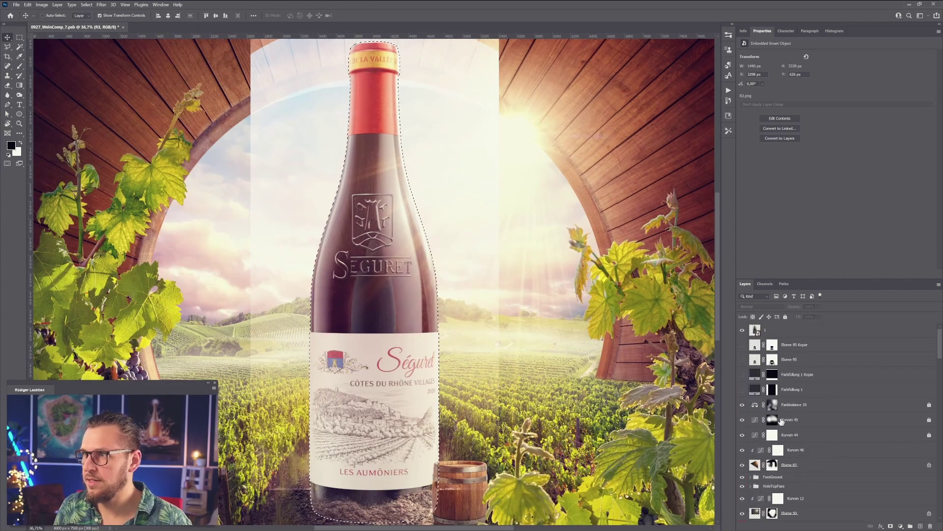
# Add a layer mask to the topmost render layer so that it shows only inside the bottle silhouette.
pyautogui.click(757, 330)
pyautogui.click(890, 525)
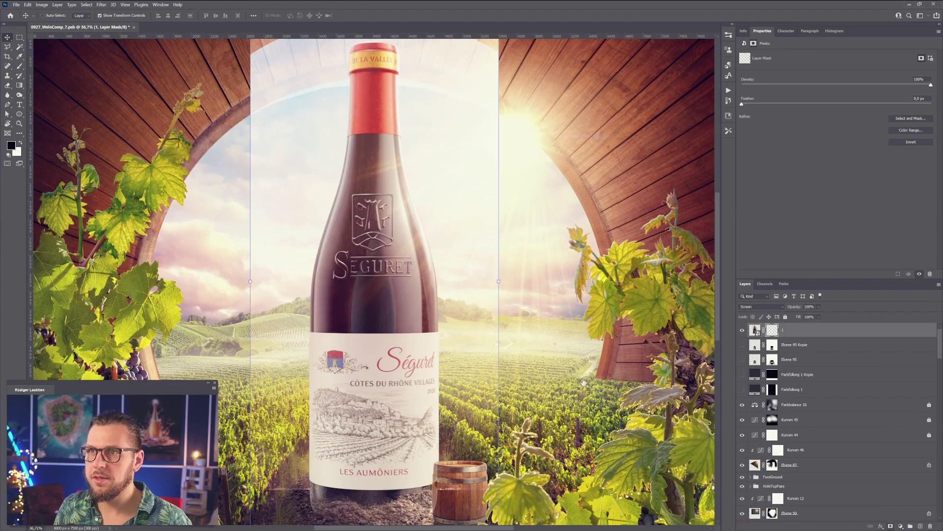
pyautogui.hotkey('ctrl', 'i')
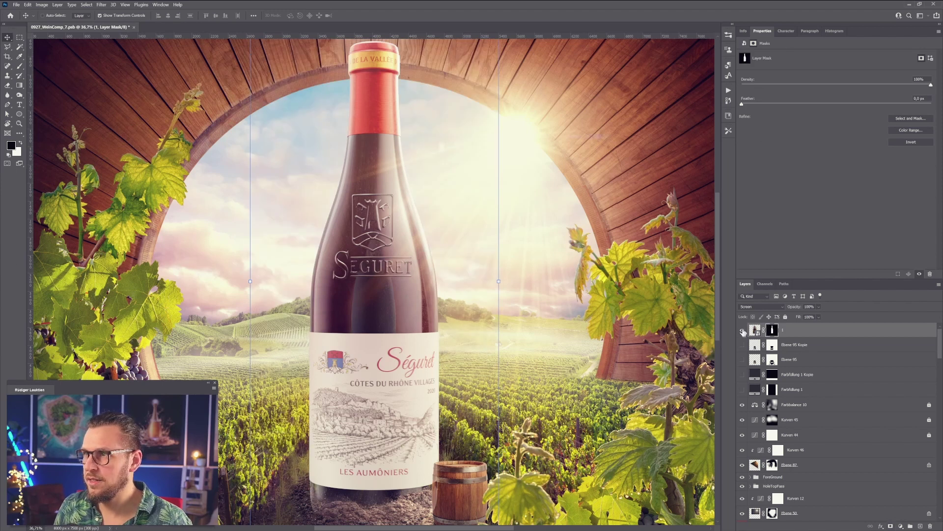
# Add a Curves adjustment clipped to the masked render layer, pulling in the white point and raising the shadows and midtones to brighten the reflections.
pyautogui.hotkey('ctrl', 'shift', 'm')
pyautogui.click(447, 174)
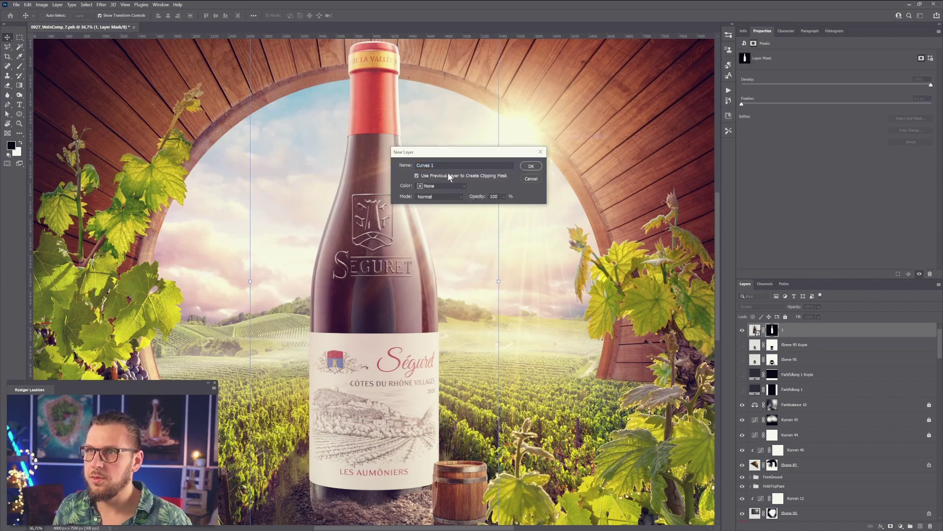
pyautogui.click(531, 166)
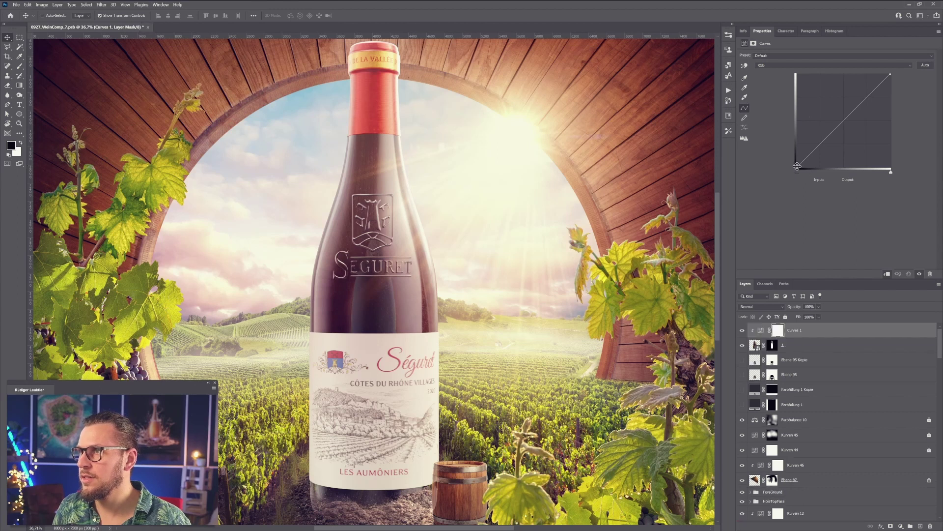
pyautogui.moveTo(801, 170); pyautogui.dragTo(828, 148)
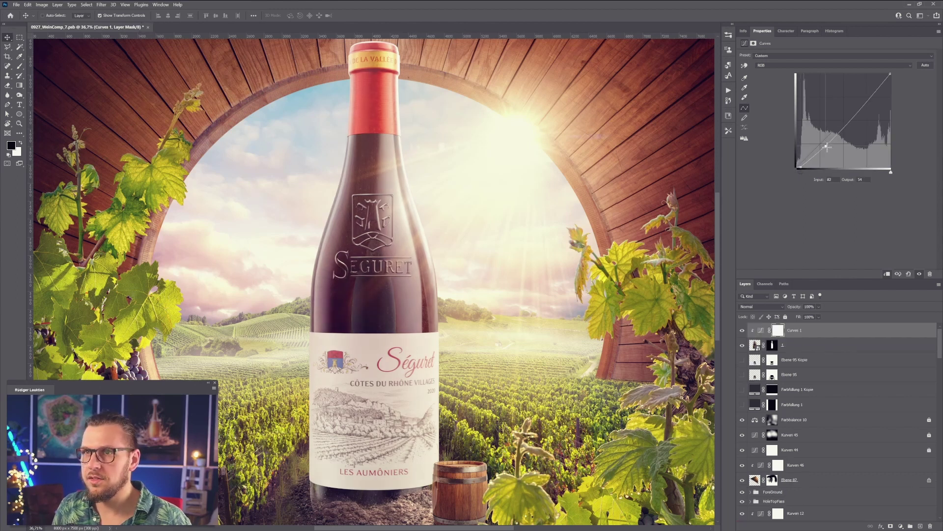
pyautogui.moveTo(888, 77); pyautogui.dragTo(879, 74)
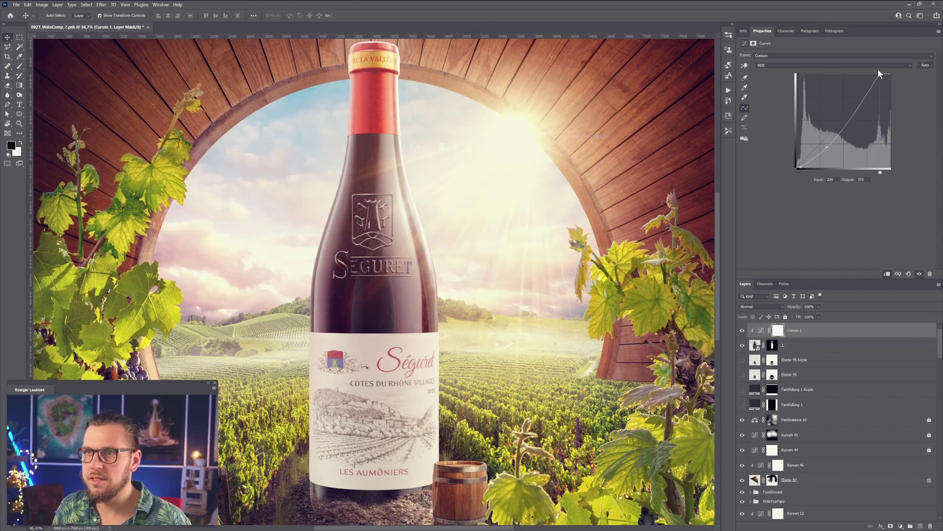
pyautogui.moveTo(848, 109); pyautogui.dragTo(848, 109)
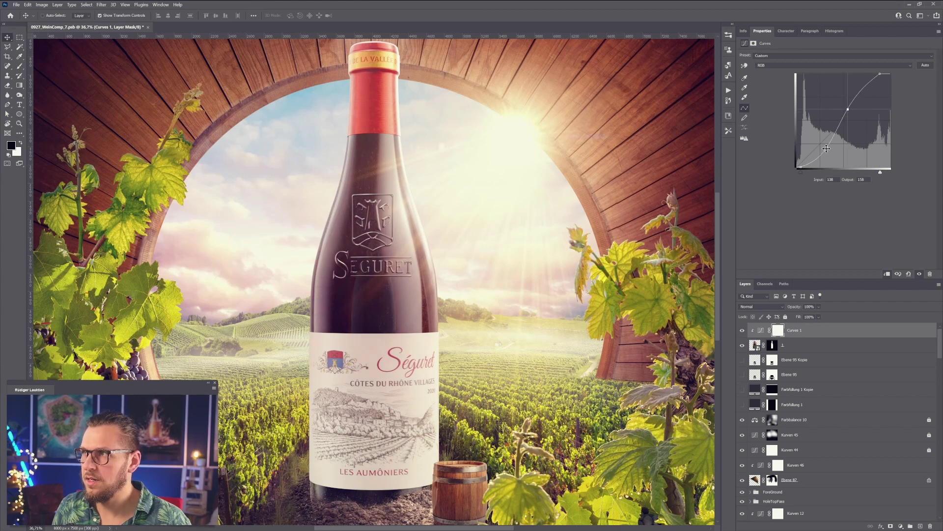
pyautogui.moveTo(826, 148); pyautogui.dragTo(842, 108)
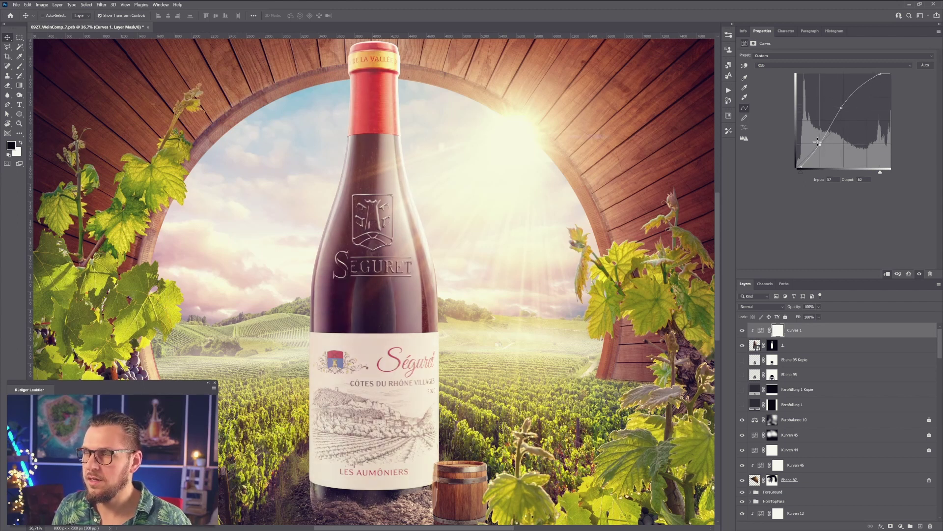
pyautogui.moveTo(818, 142); pyautogui.dragTo(817, 141)
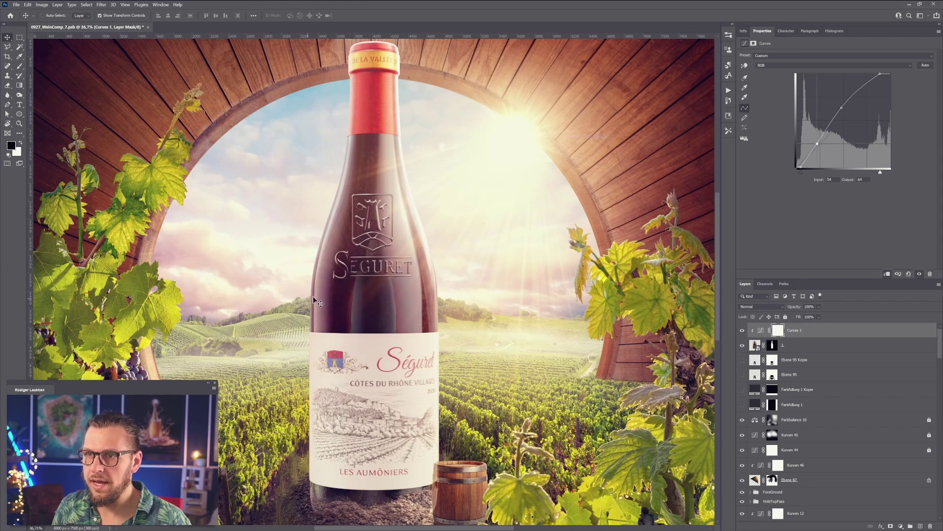
# Group the Curves adjustment and the render layer under a white layer mask and activate the Brush tool.
pyautogui.keyDown('alt'); pyautogui.scroll(4, 361, 297); pyautogui.keyUp('alt')
pyautogui.moveTo(418, 320); pyautogui.dragTo(414, 331)
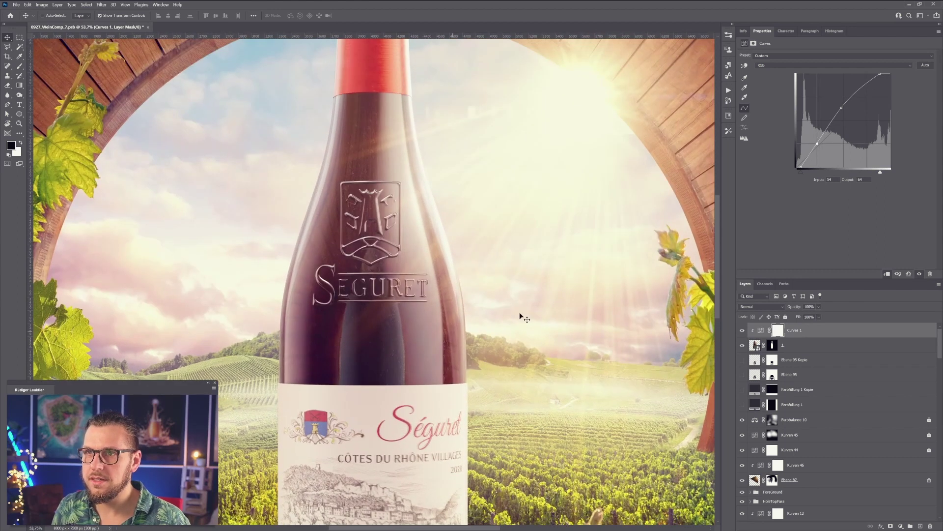
pyautogui.click(772, 346)
pyautogui.keyDown('shift'); pyautogui.click(799, 331); pyautogui.keyUp('shift')
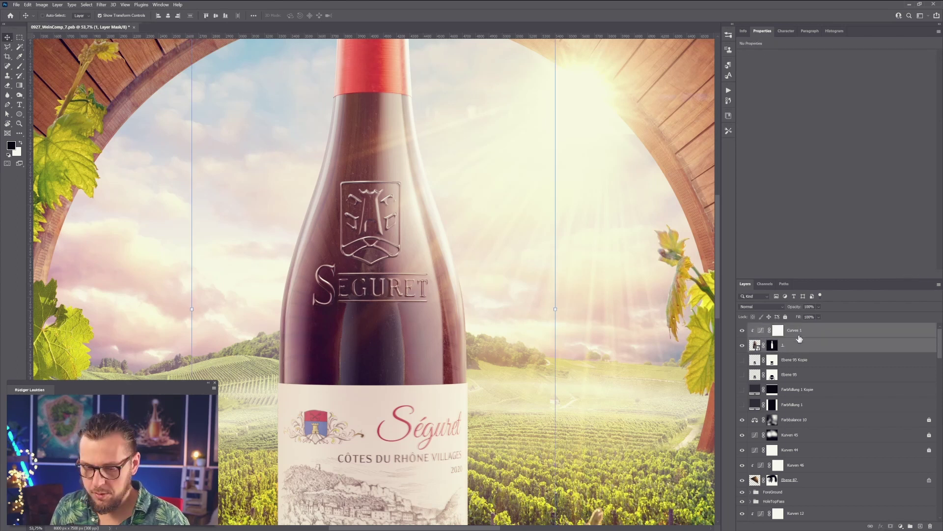
pyautogui.hotkey('ctrl', 'g')
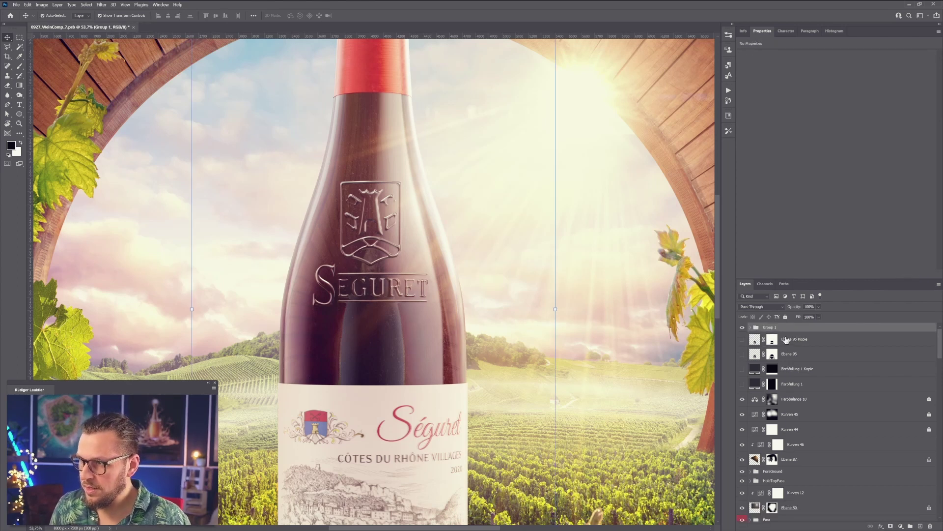
pyautogui.hotkey('ctrl', 'm')
pyautogui.press('b')
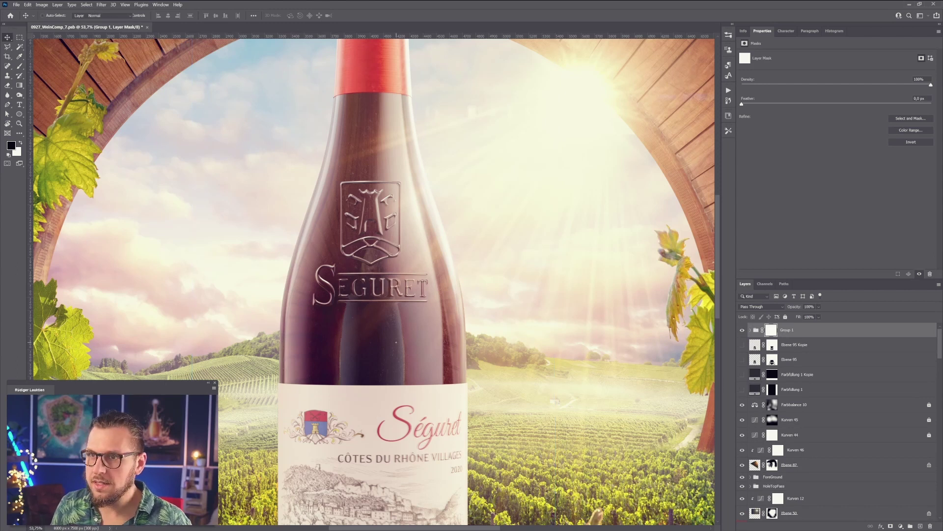
pyautogui.rightClick(401, 286)
pyautogui.click(463, 303)
pyautogui.click(323, 320)
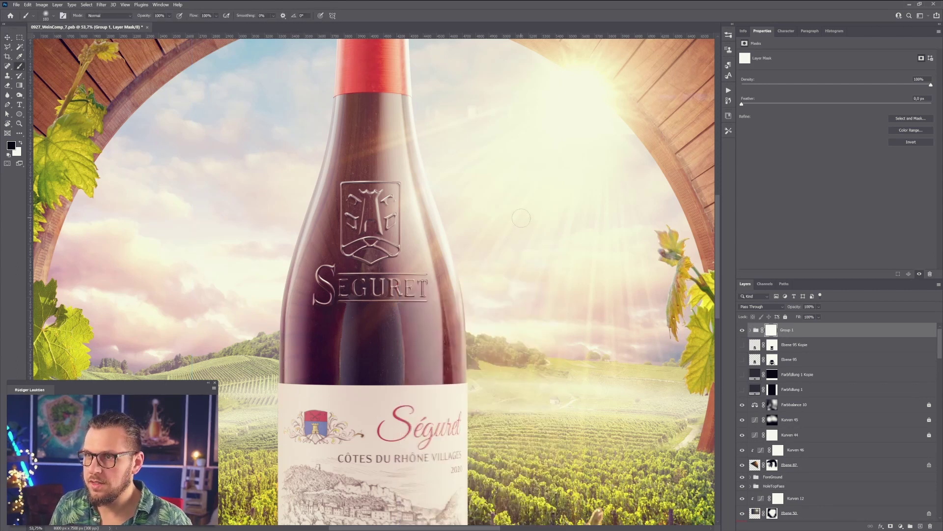
pyautogui.keyDown('ctrl'); pyautogui.moveTo(323, 320); pyautogui.dragTo(380, 330); pyautogui.keyUp('ctrl')
pyautogui.hotkey('ctrl', 'z')
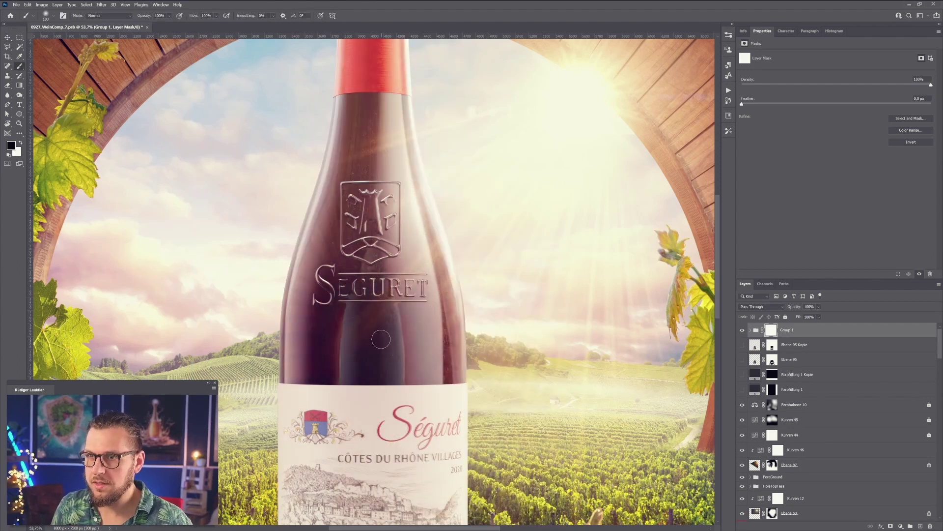
pyautogui.rightClick(384, 340)
pyautogui.click(342, 350)
pyautogui.press('super')
pyautogui.press('super')
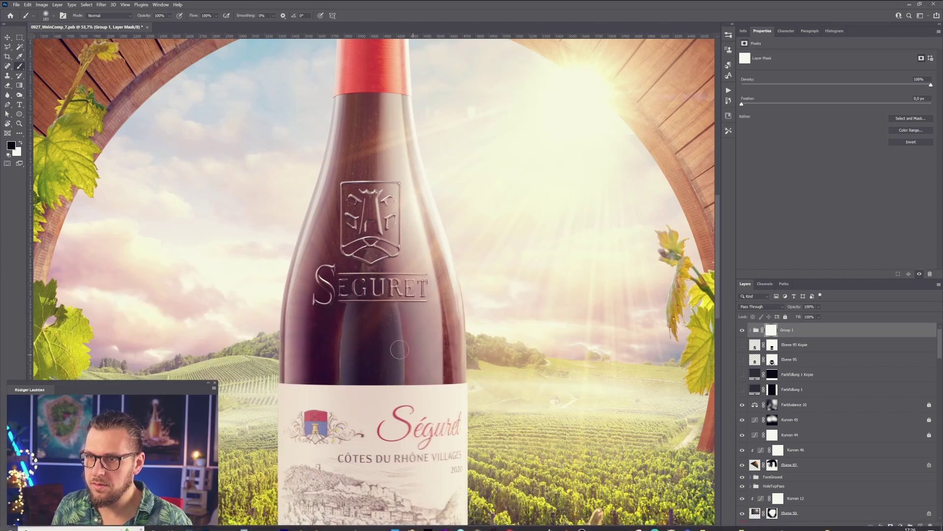
pyautogui.keyDown('alt'); pyautogui.click(417, 354); pyautogui.keyUp('alt')
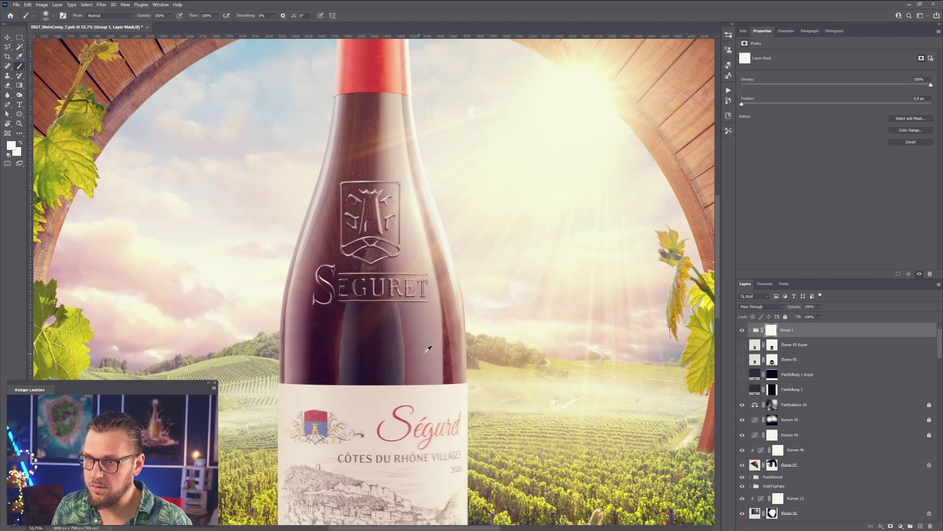
# Target the group's layer mask and enlarge the soft white brush to nearly half the bottle's width.
pyautogui.click(770, 332)
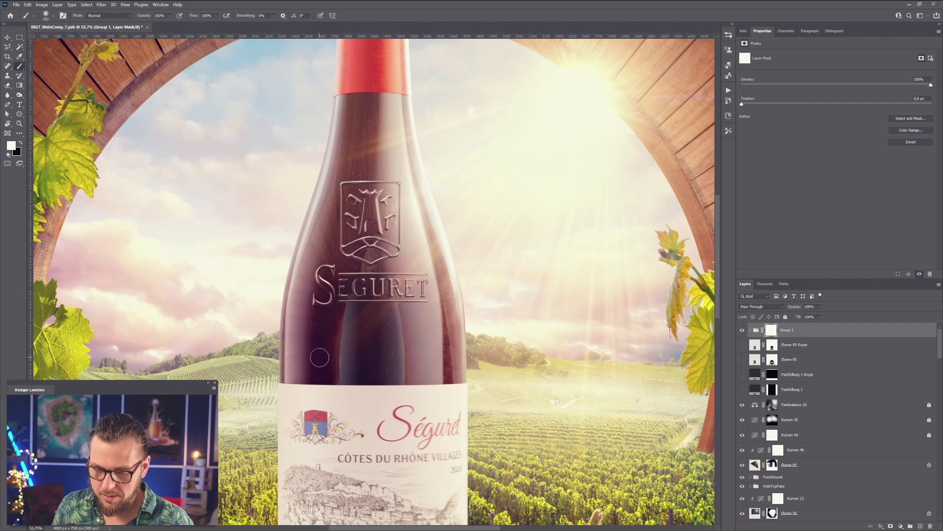
pyautogui.rightClick(402, 348)
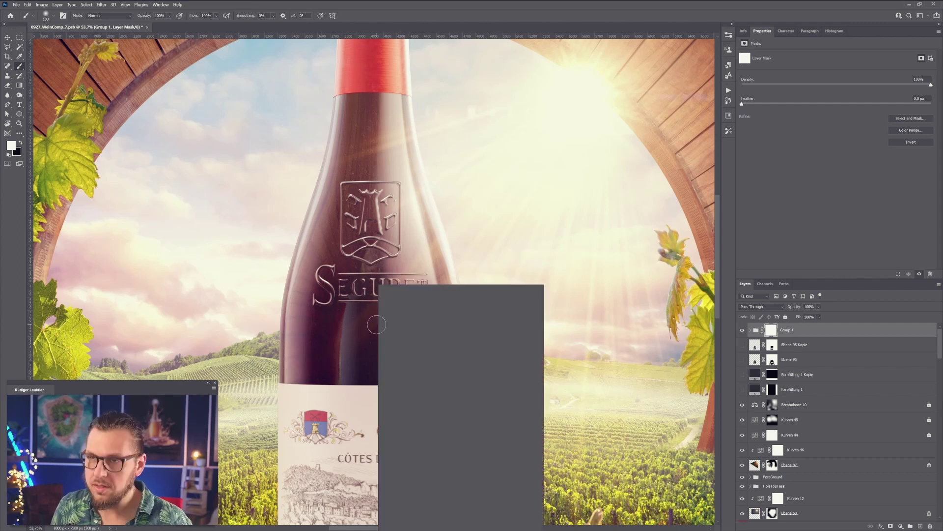
pyautogui.moveTo(447, 301); pyautogui.dragTo(456, 302)
pyautogui.click(364, 334)
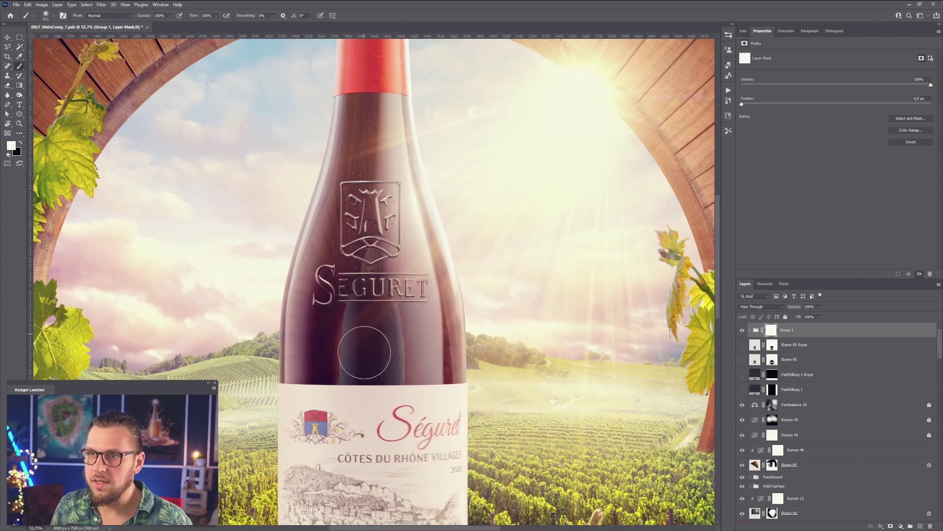
pyautogui.rightClick(363, 352)
pyautogui.press('Escape')
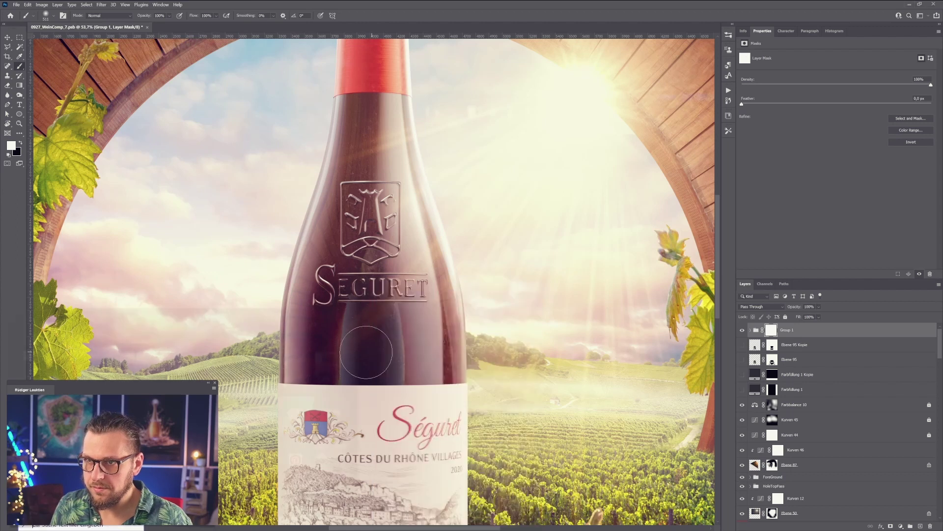
pyautogui.keyDown('alt'); pyautogui.moveTo(371, 352); pyautogui.dragTo(398, 352, button='right'); pyautogui.keyUp('alt')
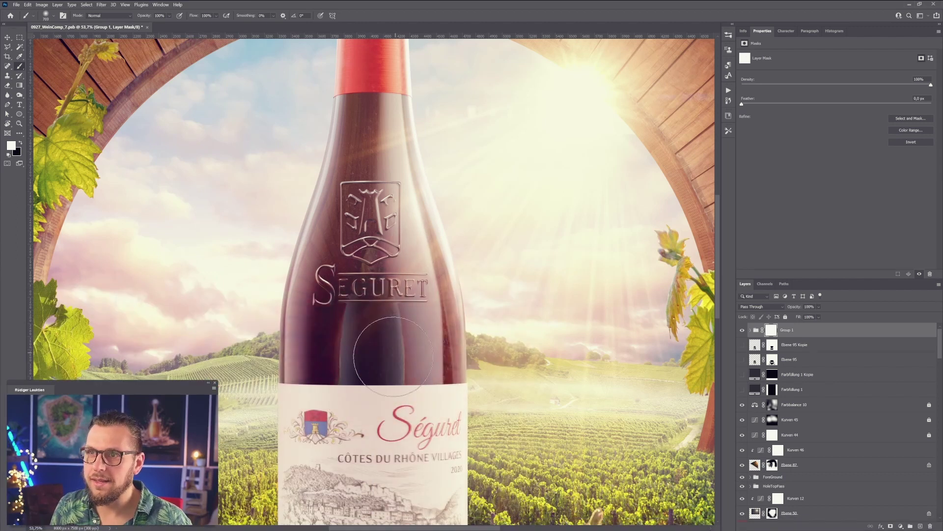
# Invert the group's mask and paint it over the bottle glass, keeping reflections along the sides and hiding them in the center.
pyautogui.moveTo(360, 366)
pyautogui.mouseDown()
pyautogui.moveTo(352, 138)
pyautogui.moveTo(433, 275)
pyautogui.moveTo(411, 42)
pyautogui.mouseUp()
pyautogui.hotkey('ctrl', 'i')
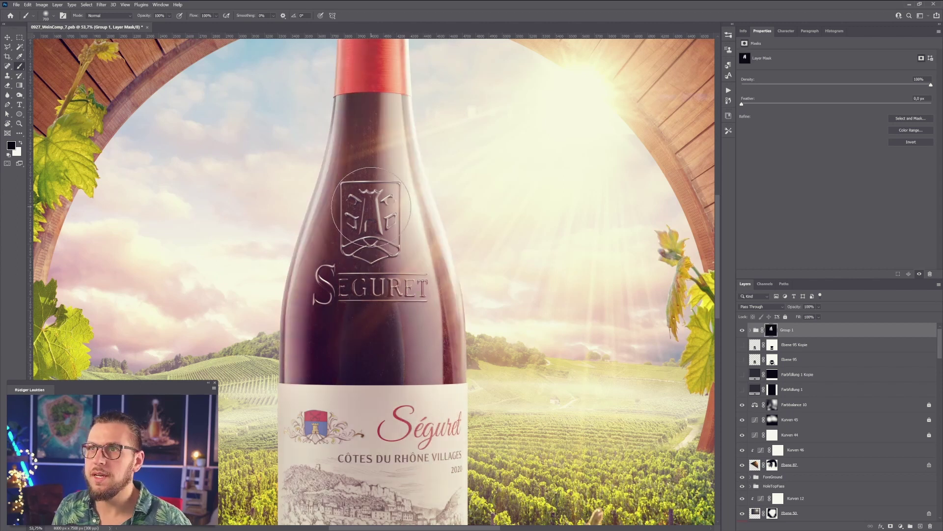
pyautogui.press('x')
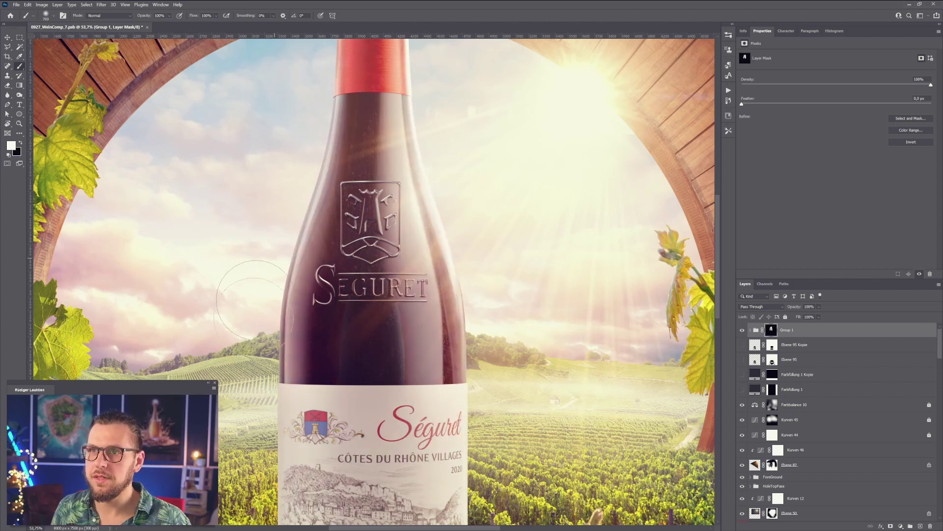
pyautogui.press('x')
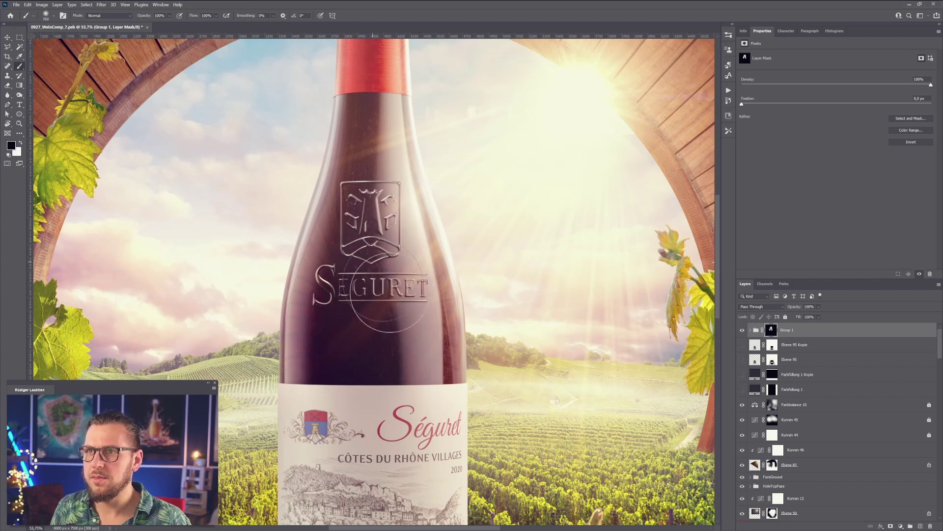
# Toggle the masked reflection group on and off to compare the bottle close up and in the full composition.
pyautogui.scroll(1, 514, 339)
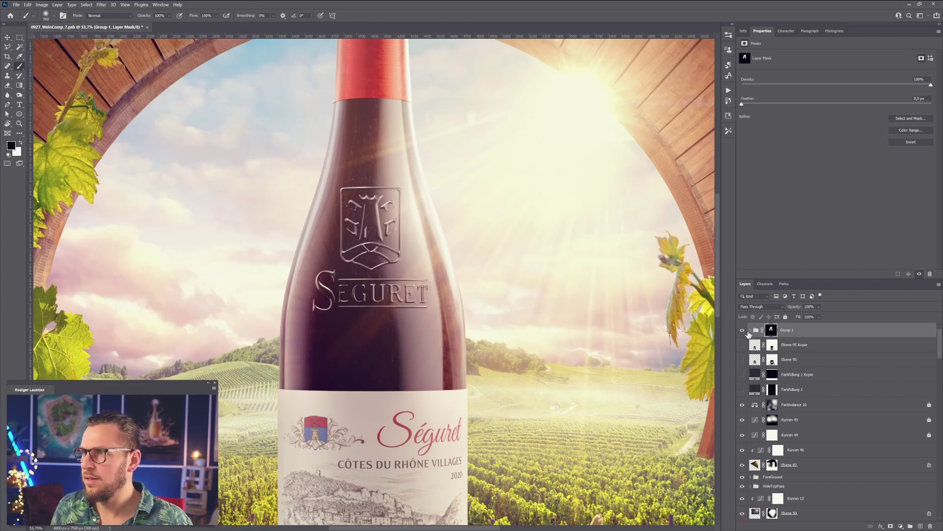
pyautogui.click(743, 330)
pyautogui.click(742, 330)
pyautogui.click(744, 330)
pyautogui.click(743, 329)
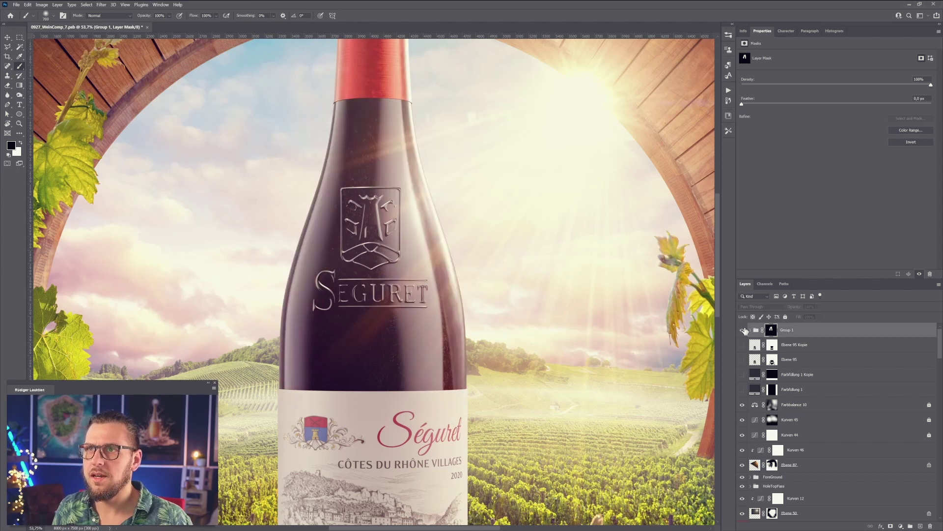
pyautogui.click(744, 329)
pyautogui.click(744, 330)
pyautogui.click(744, 330)
pyautogui.click(744, 330)
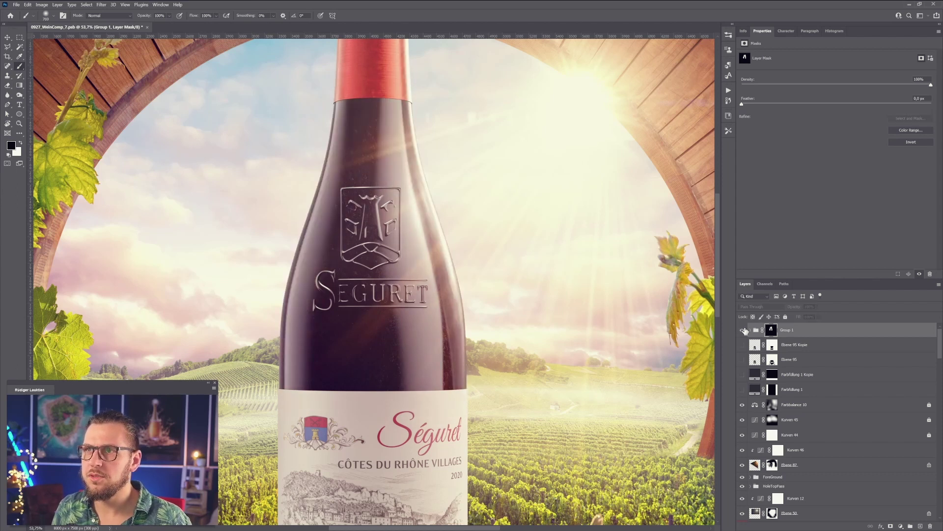
pyautogui.click(744, 330)
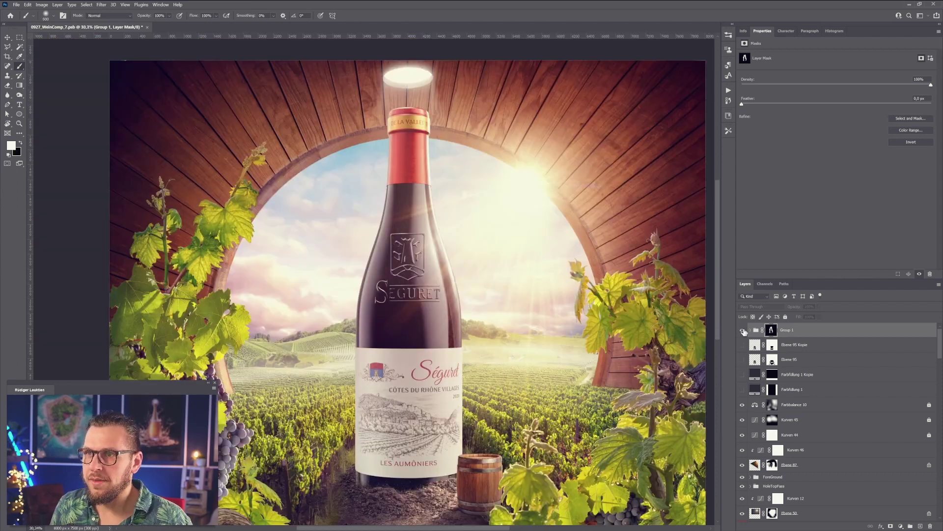
pyautogui.click(744, 330)
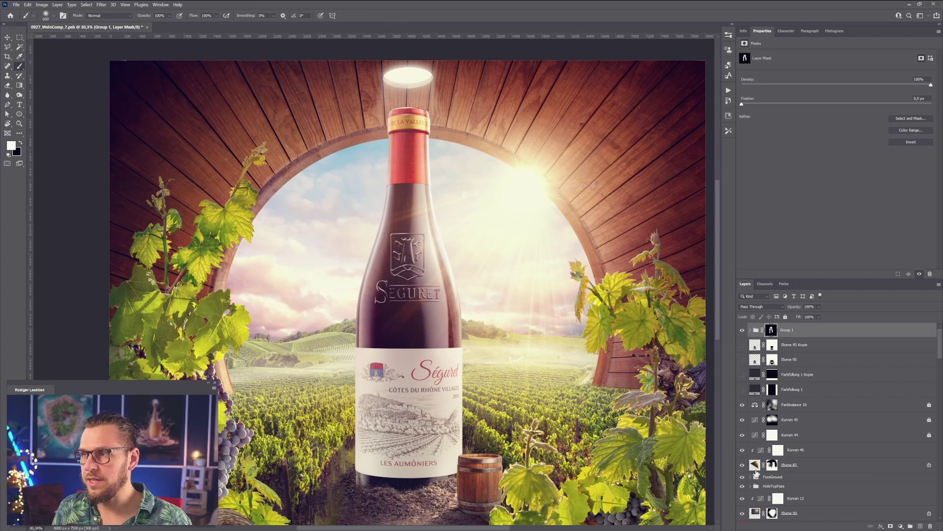
pyautogui.scroll(-5, 757, 472)
pyautogui.click(742, 370)
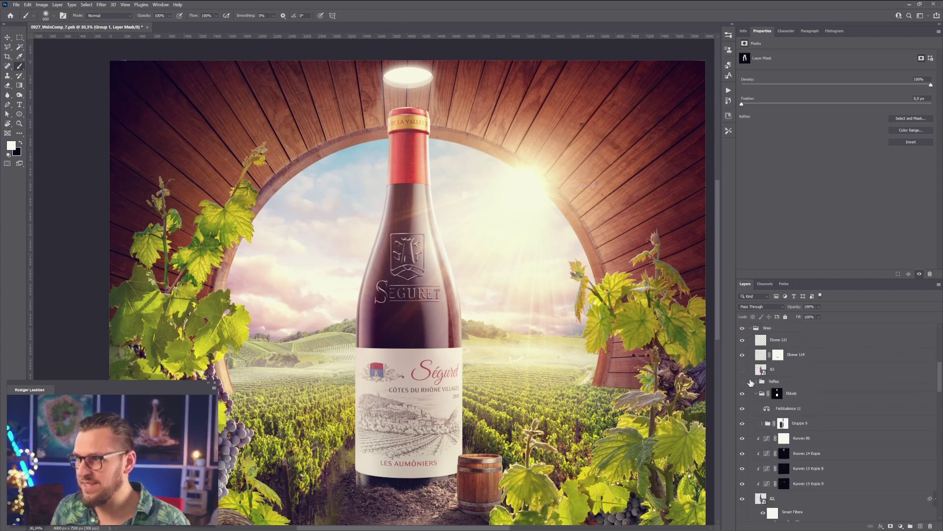
pyautogui.hotkey('alt', 'Tab')
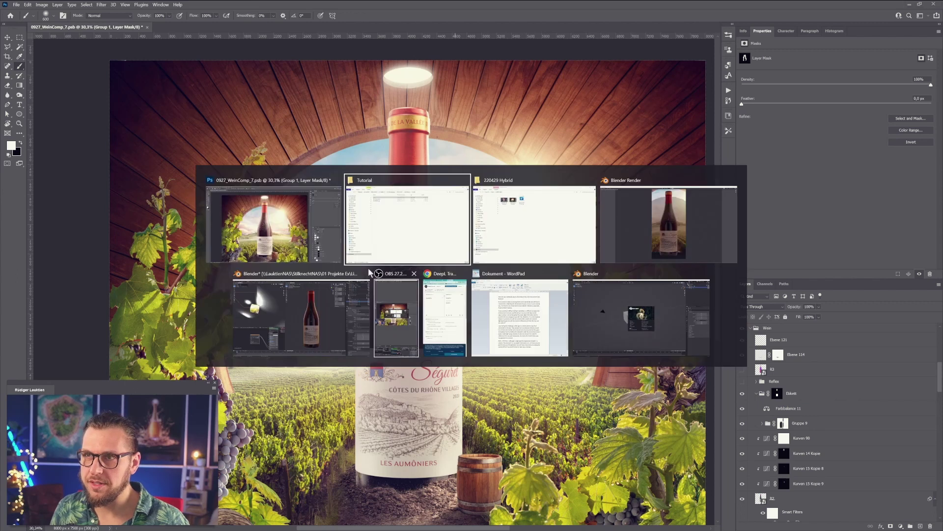
pyautogui.press('Escape')
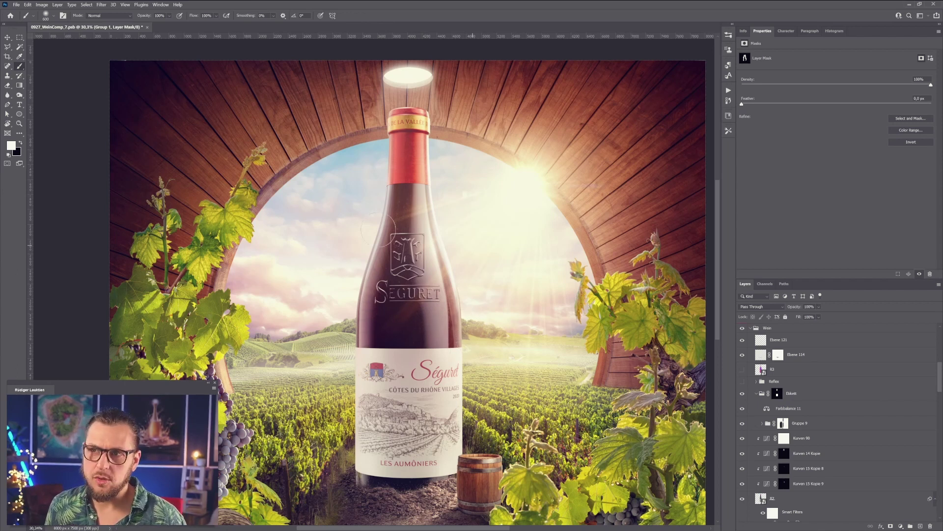
# Open 2110_WeinOstermag_rgb.jpg from the Ausgabe Final folder and examine the vine reflections in the bottle glass close up and in full.
pyautogui.hotkey('alt', 'Tab')
pyautogui.hotkey('alt', 'Tab')
pyautogui.press('Tab')
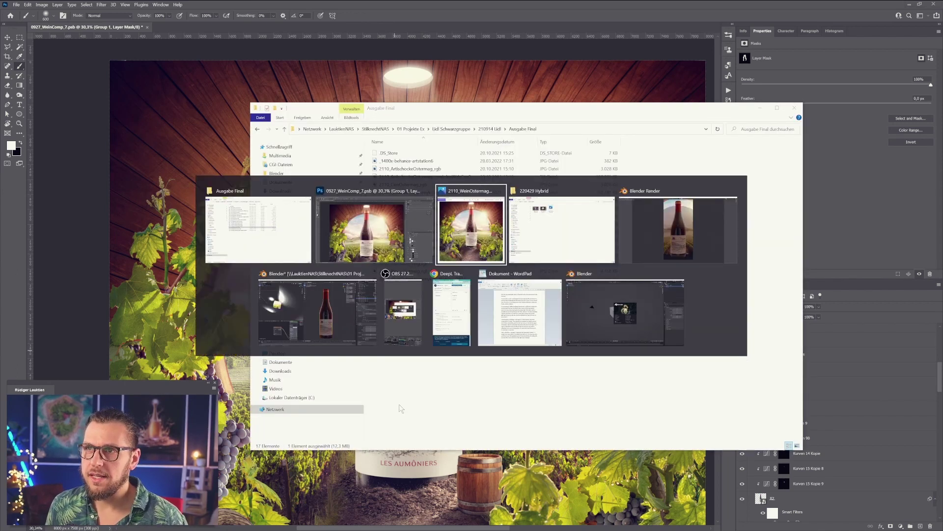
pyautogui.keyDown('ctrl'); pyautogui.scroll(5, 269, 256); pyautogui.keyUp('ctrl')
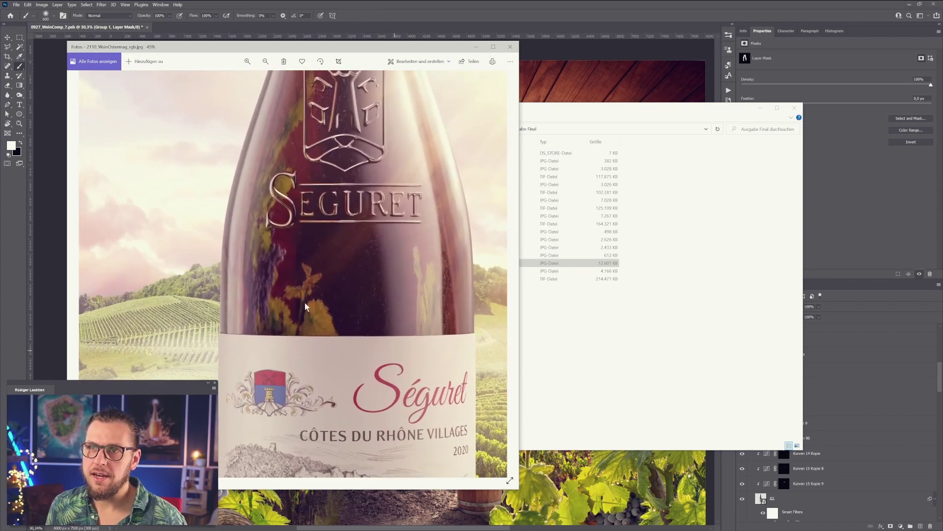
pyautogui.keyDown('ctrl'); pyautogui.scroll(-4, 305, 303); pyautogui.keyUp('ctrl')
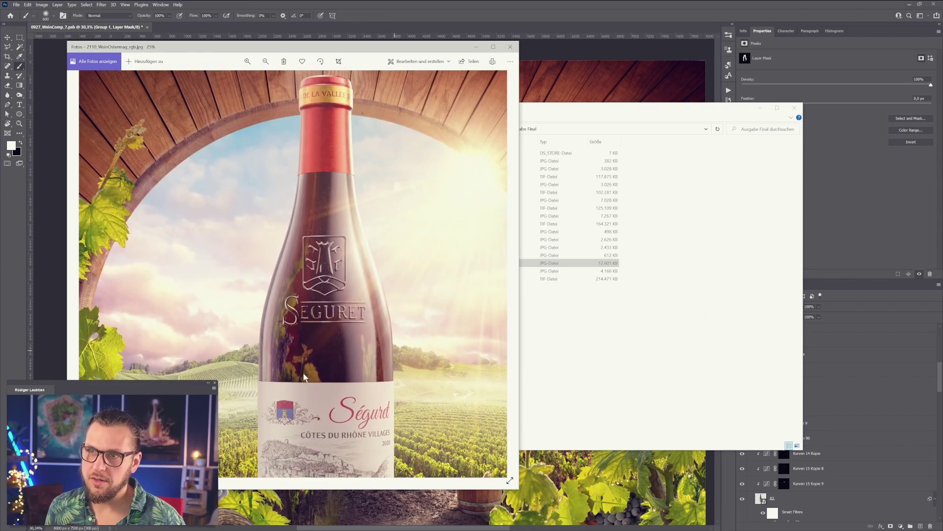
pyautogui.keyDown('ctrl'); pyautogui.scroll(1, 303, 373); pyautogui.keyUp('ctrl')
pyautogui.keyDown('ctrl'); pyautogui.scroll(-2, 337, 329); pyautogui.keyUp('ctrl')
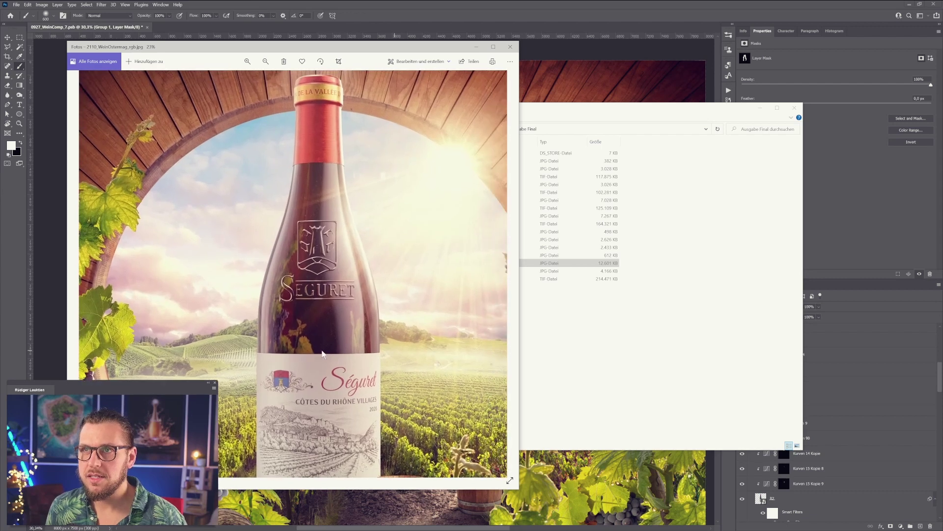
pyautogui.moveTo(322, 350); pyautogui.dragTo(325, 396)
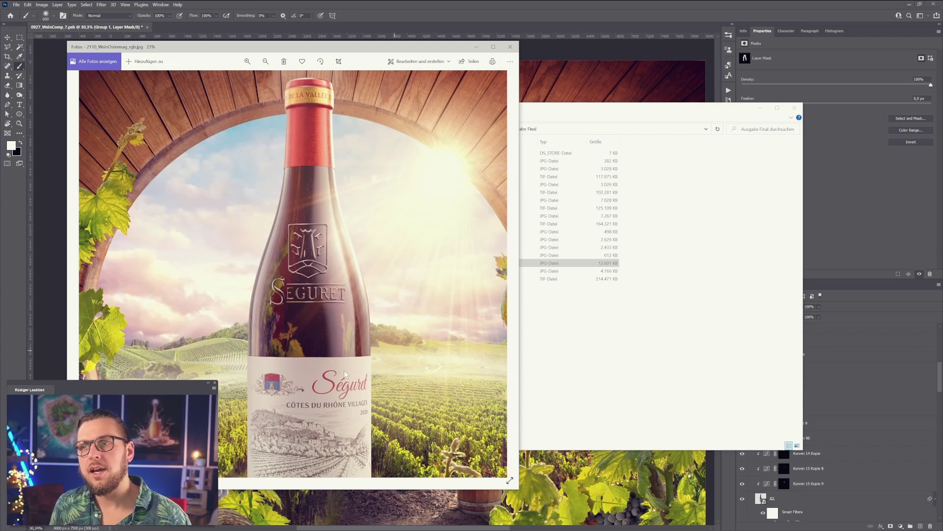
pyautogui.keyDown('ctrl'); pyautogui.scroll(-2, 344, 370); pyautogui.keyUp('ctrl')
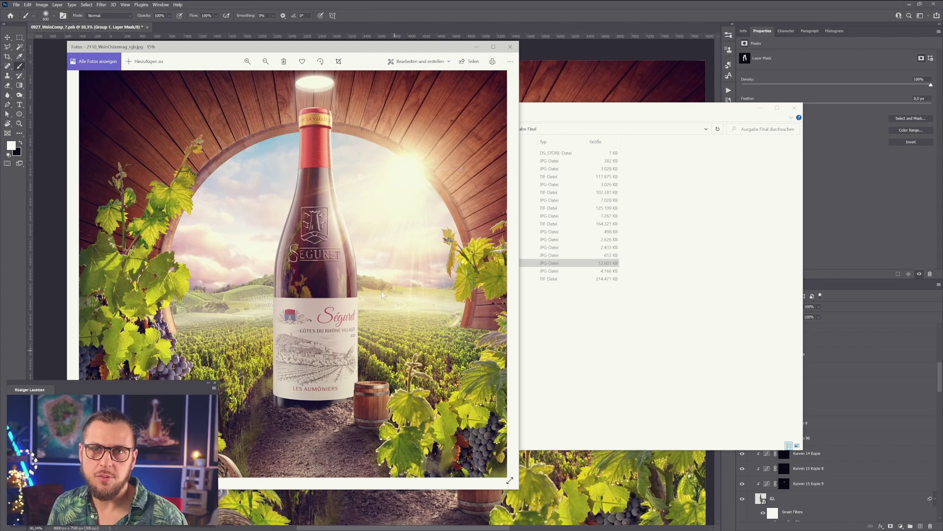
# Return to the Photoshop composition, find the ForeGround group and toggle its visibility to check which elements it holds.
pyautogui.click(558, 16)
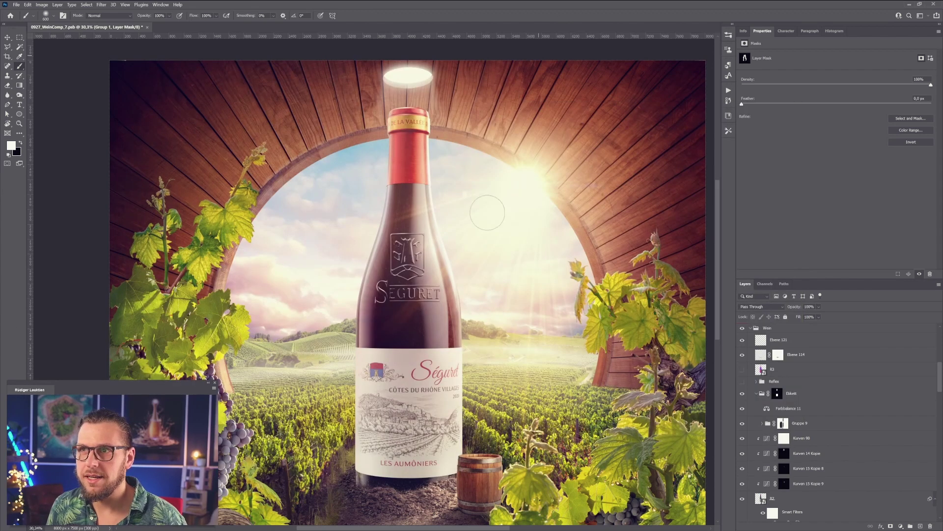
pyautogui.click(743, 328)
pyautogui.scroll(15, 801, 393)
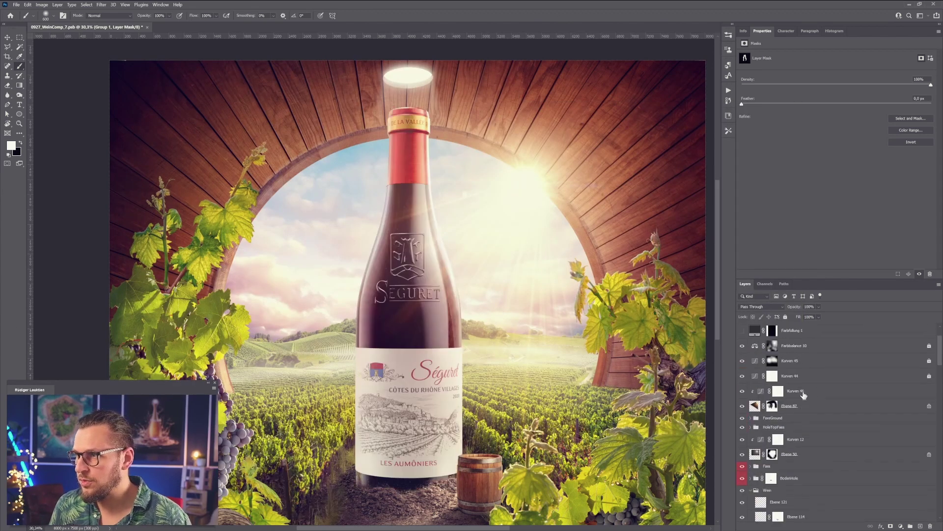
pyautogui.scroll(-3, 766, 449)
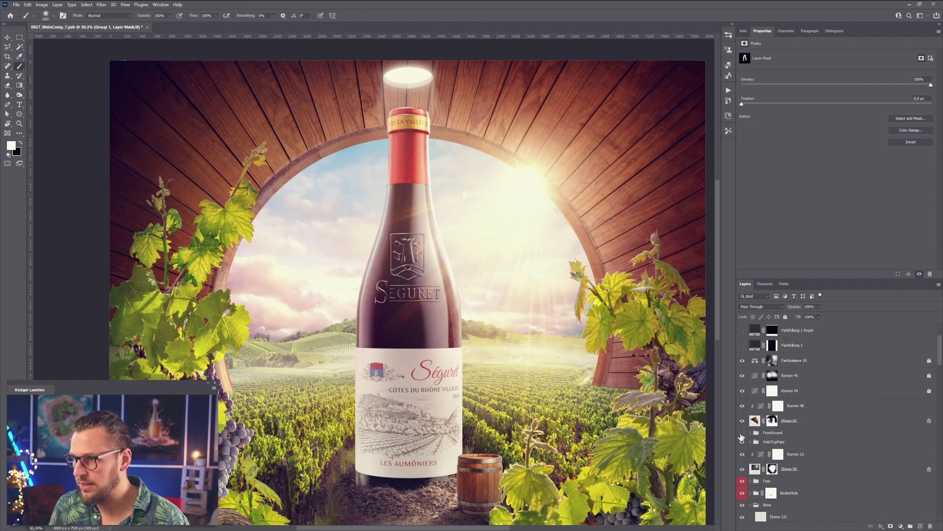
pyautogui.click(742, 433)
pyautogui.click(743, 433)
pyautogui.click(742, 433)
pyautogui.press('super')
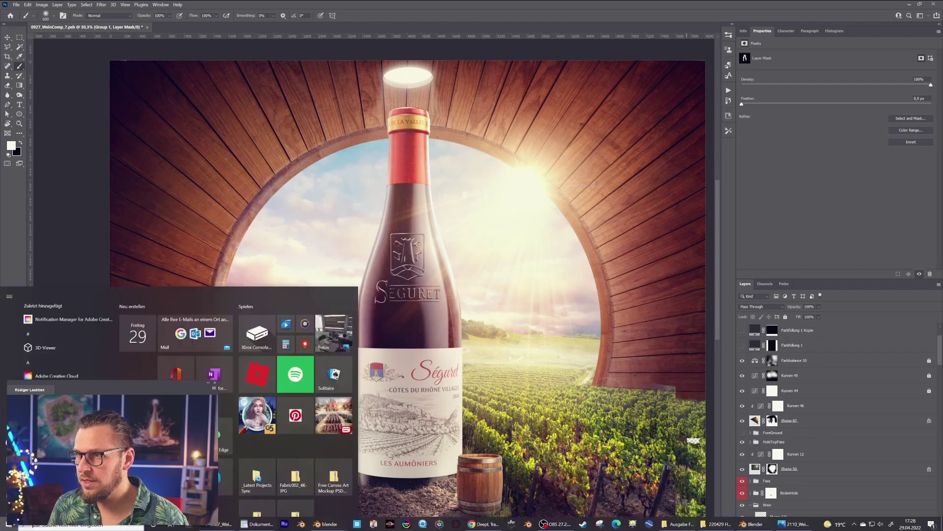
pyautogui.press('super')
pyautogui.press('super')
pyautogui.press('super')
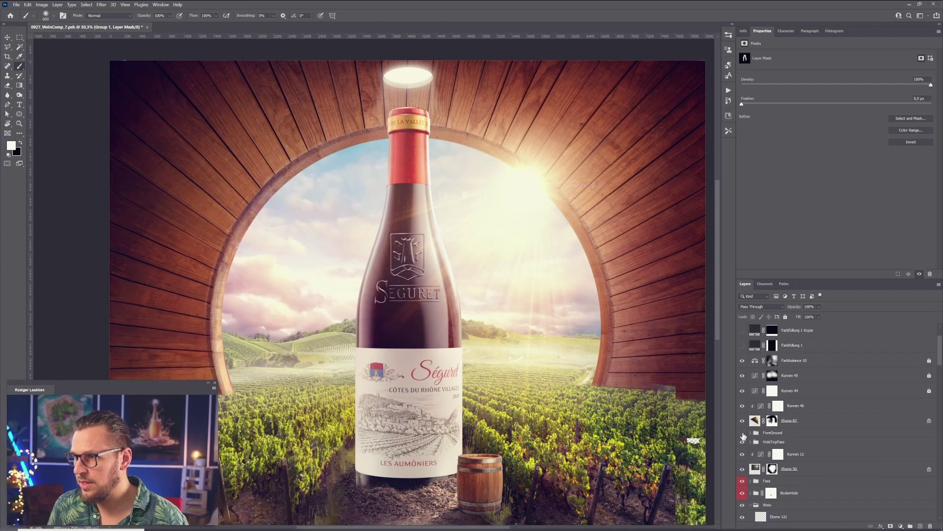
# Show only the ForeGround vine group and export it as a transparent PNG named wine to the Tutorial folder.
pyautogui.keyDown('alt'); pyautogui.click(743, 432); pyautogui.keyUp('alt')
pyautogui.keyDown('alt'); pyautogui.scroll(-5, 572, 388); pyautogui.keyUp('alt')
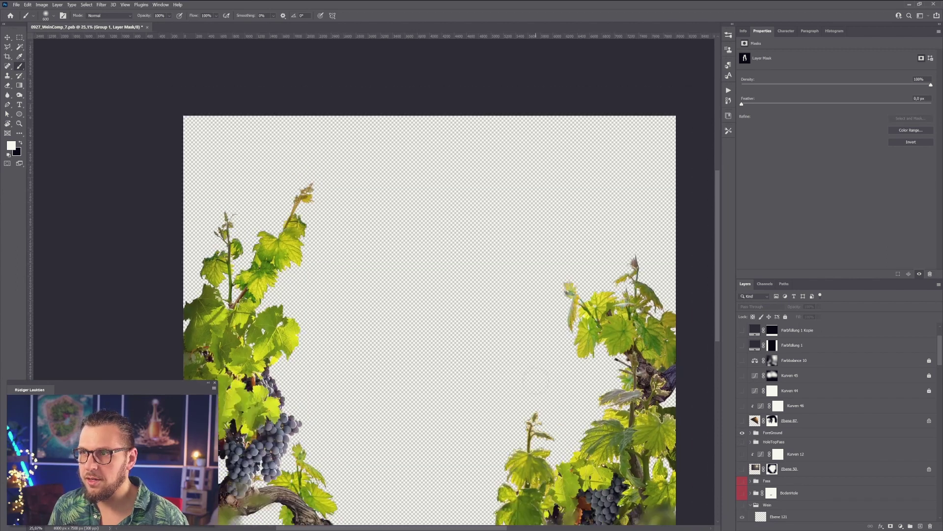
pyautogui.scroll(2, 433, 320)
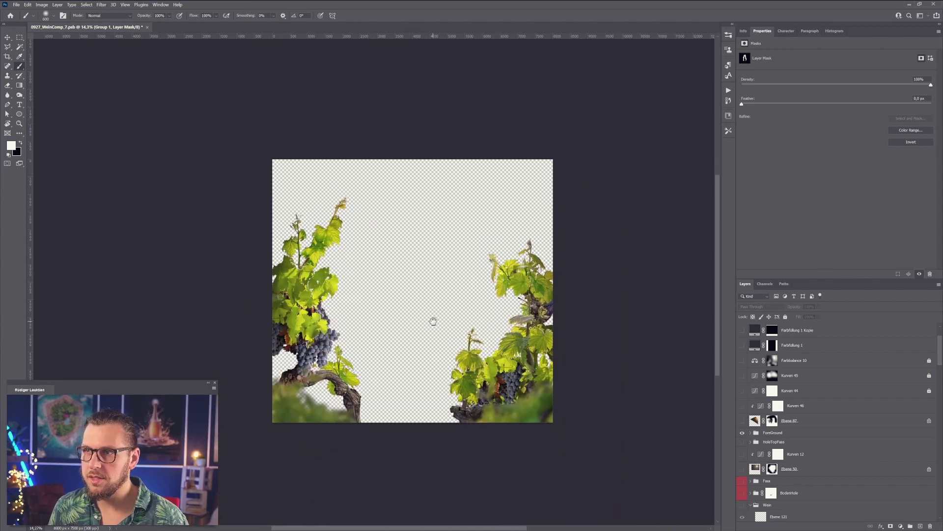
pyautogui.click(15, 4)
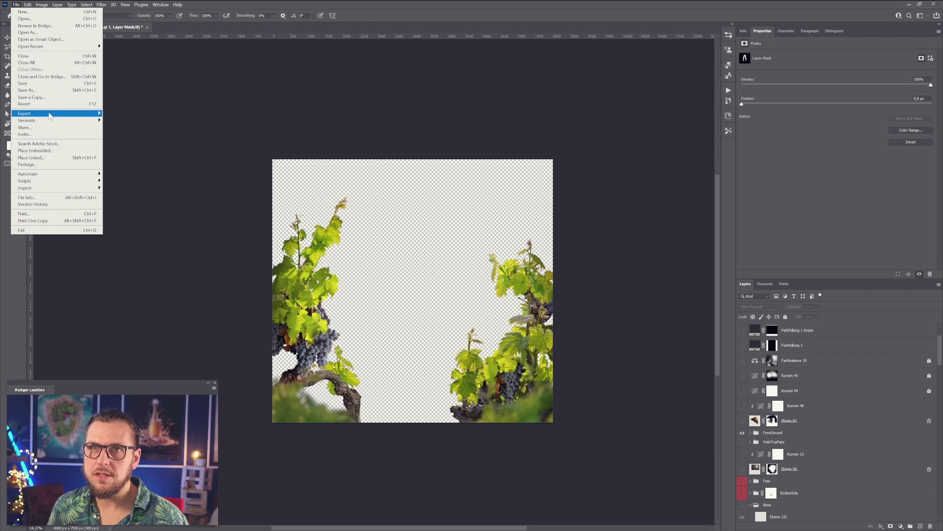
pyautogui.moveTo(51, 114)
pyautogui.click(124, 121)
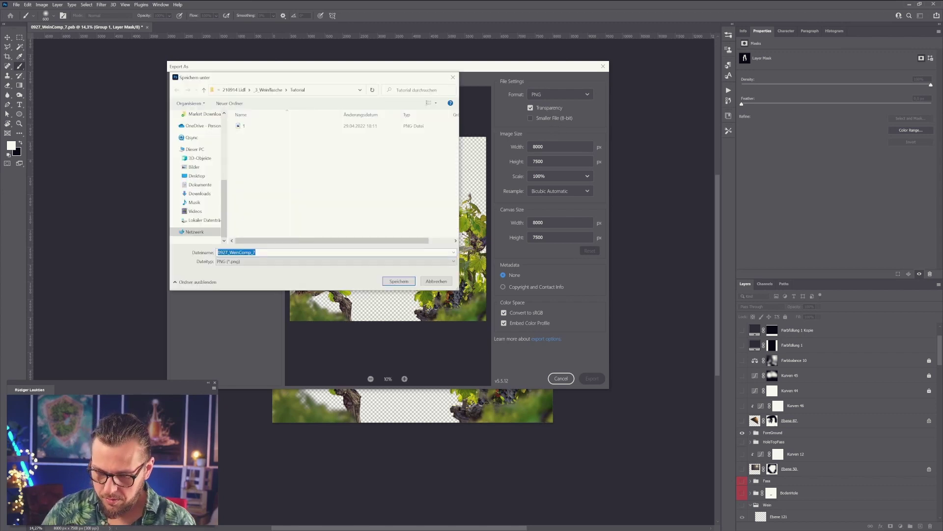
pyautogui.press('Return')
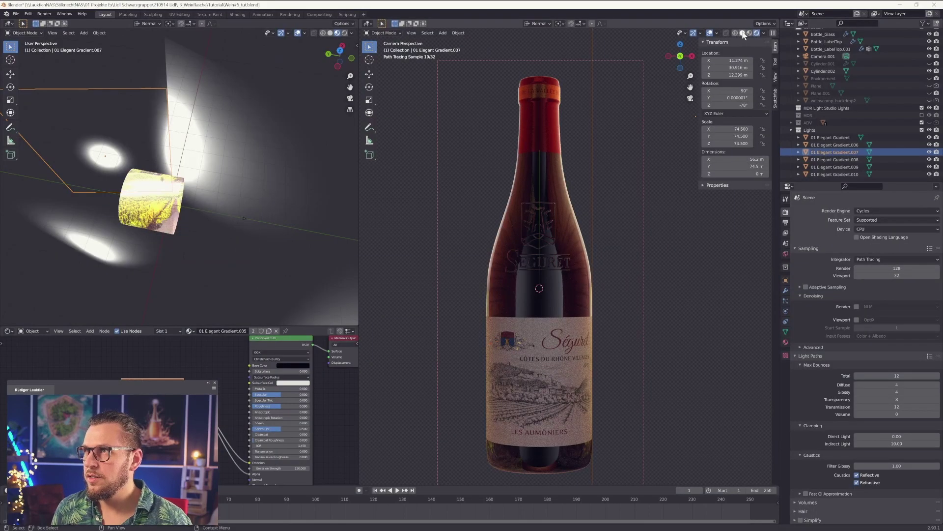
# Switch to Blender, set the camera viewport to solid shading and import wine.png as an image plane.
pyautogui.click(743, 34)
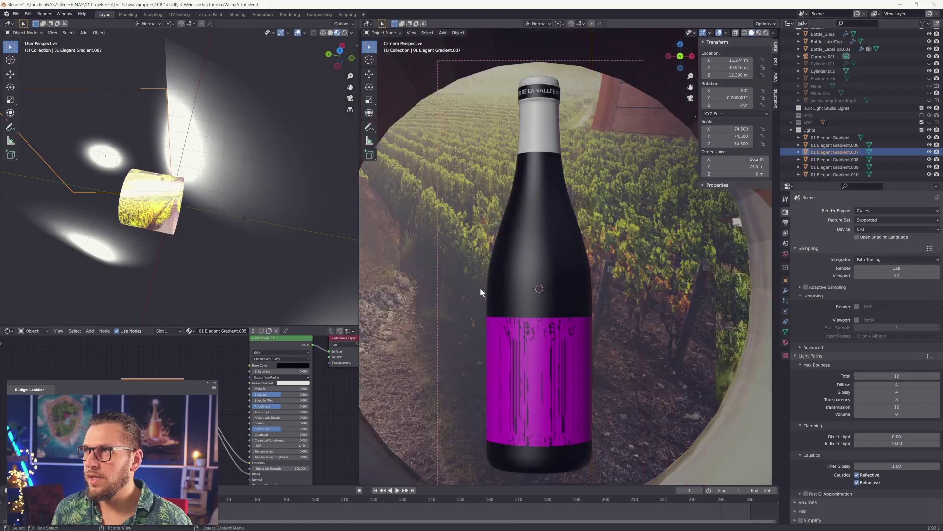
pyautogui.hotkey('shift', 'a')
pyautogui.click(17, 14)
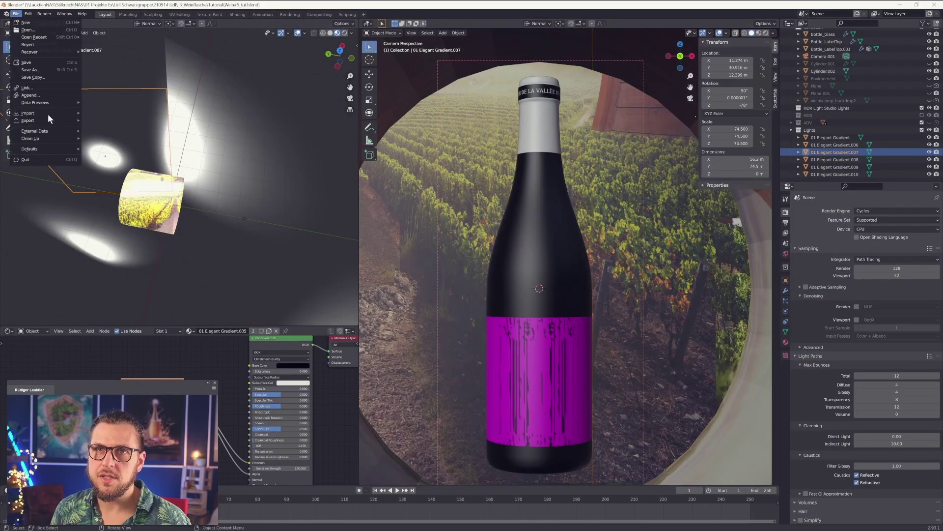
pyautogui.moveTo(49, 114)
pyautogui.click(123, 208)
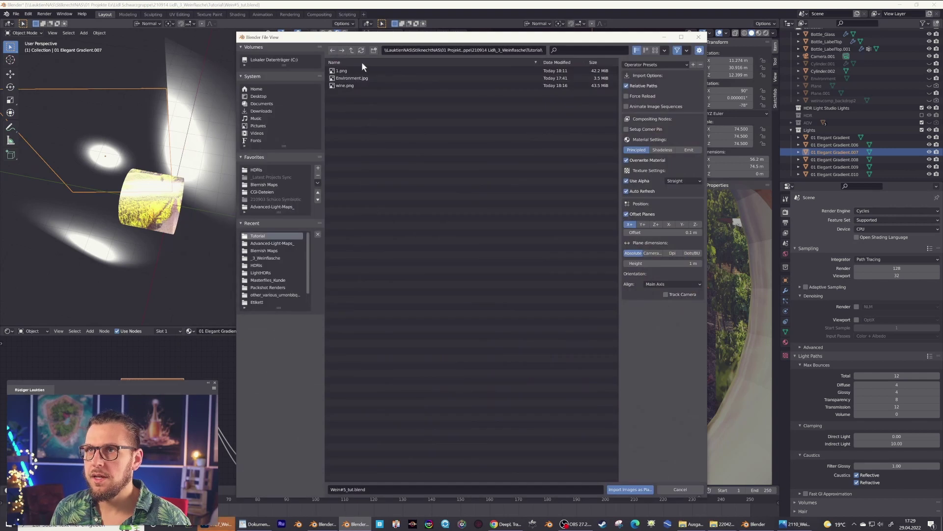
pyautogui.doubleClick(344, 85)
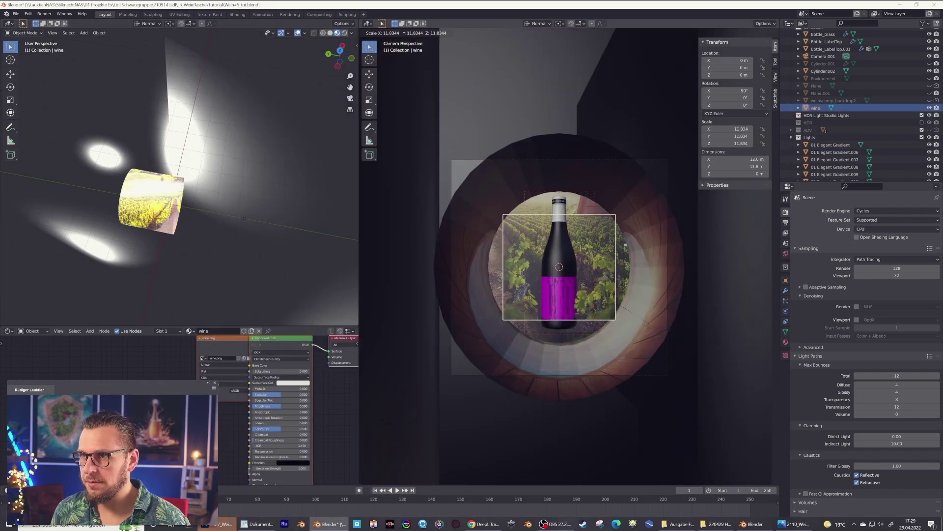
# Scale the imported wine image plane up uniformly to about 19.84 so it spans the barrel opening.
pyautogui.click(552, 291)
pyautogui.moveTo(552, 290); pyautogui.dragTo(615, 335, button='middle')
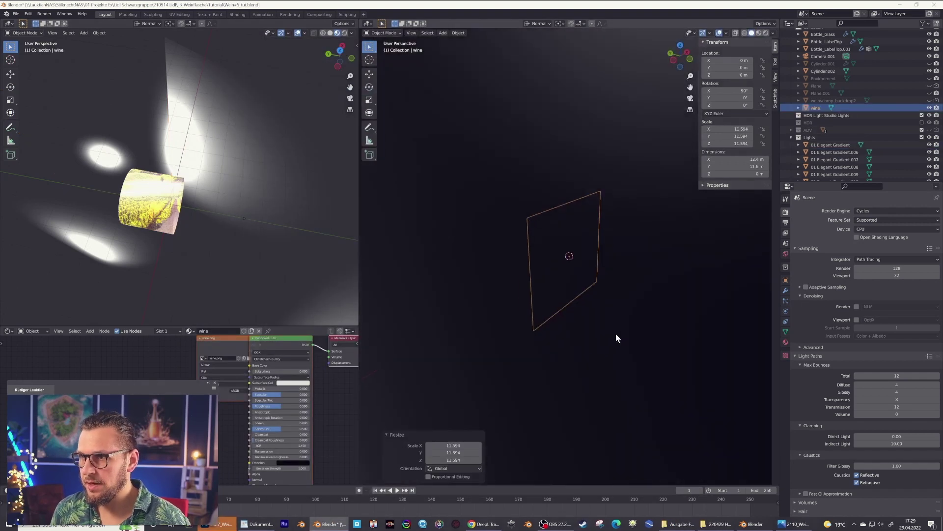
pyautogui.press('s')
pyautogui.click(631, 349)
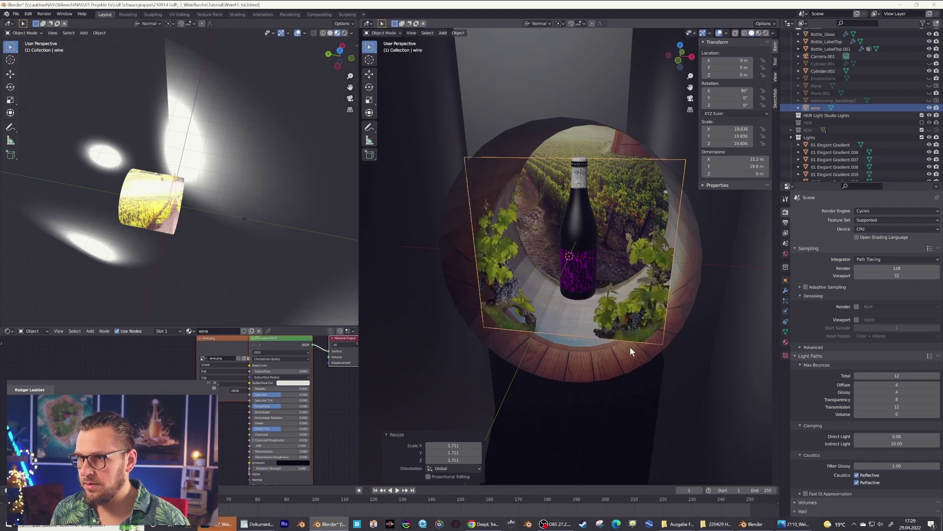
pyautogui.moveTo(633, 344); pyautogui.dragTo(591, 311, button='middle')
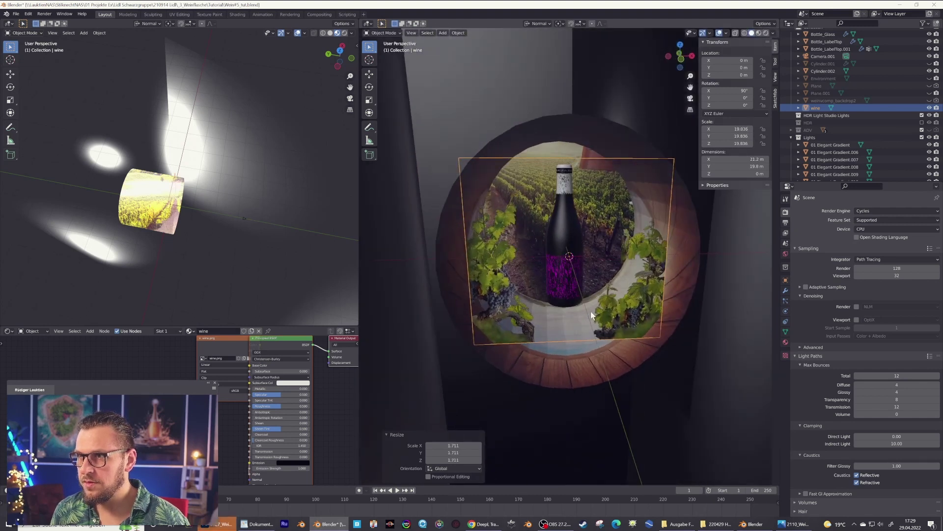
# Cut the wine plane vertically down the middle and separate its right half into its own object.
pyautogui.press('Tab')
pyautogui.click(627, 296)
pyautogui.press('p')
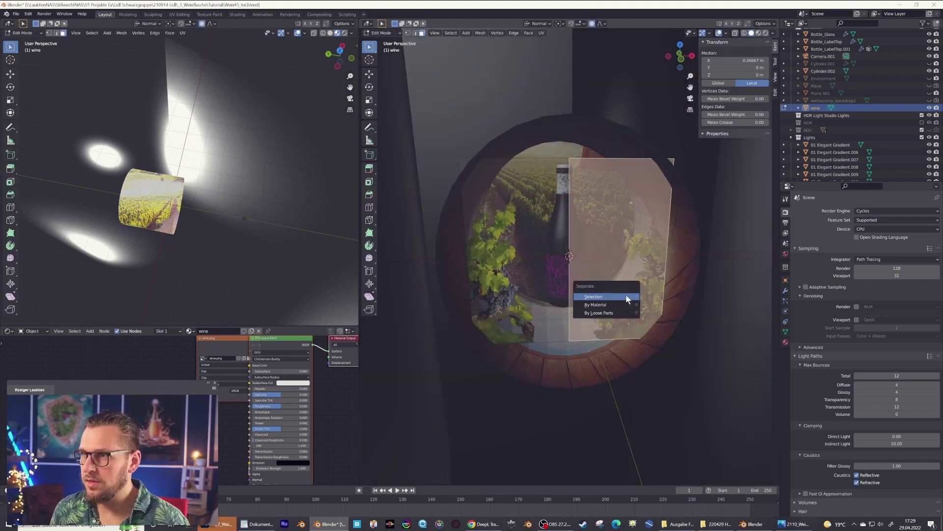
pyautogui.click(626, 296)
pyautogui.press('Tab')
pyautogui.click(628, 304)
pyautogui.press('g')
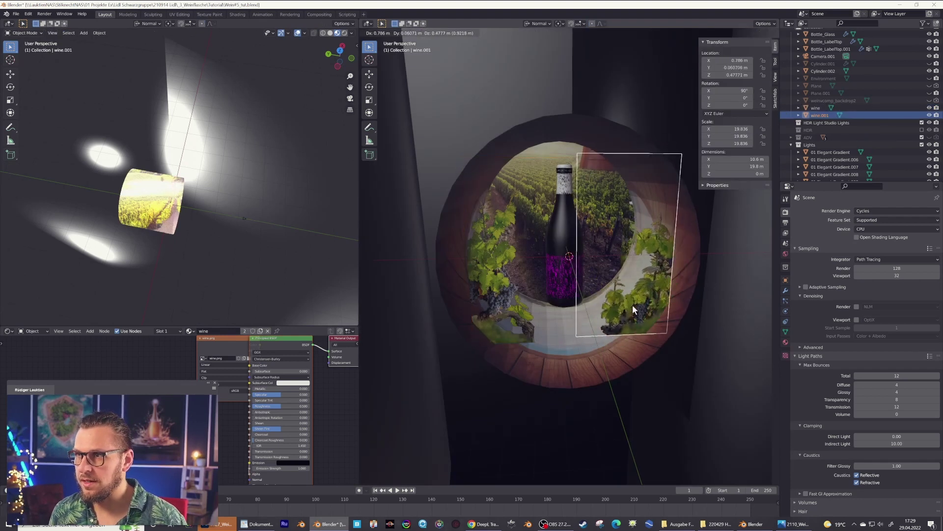
pyautogui.rightClick(632, 304)
# Select both vine plane halves and move them together about -1.61 m along their normal Z axis.
pyautogui.click(536, 303)
pyautogui.press('g')
pyautogui.rightClick(526, 303)
pyautogui.moveTo(532, 303); pyautogui.dragTo(524, 338, button='middle')
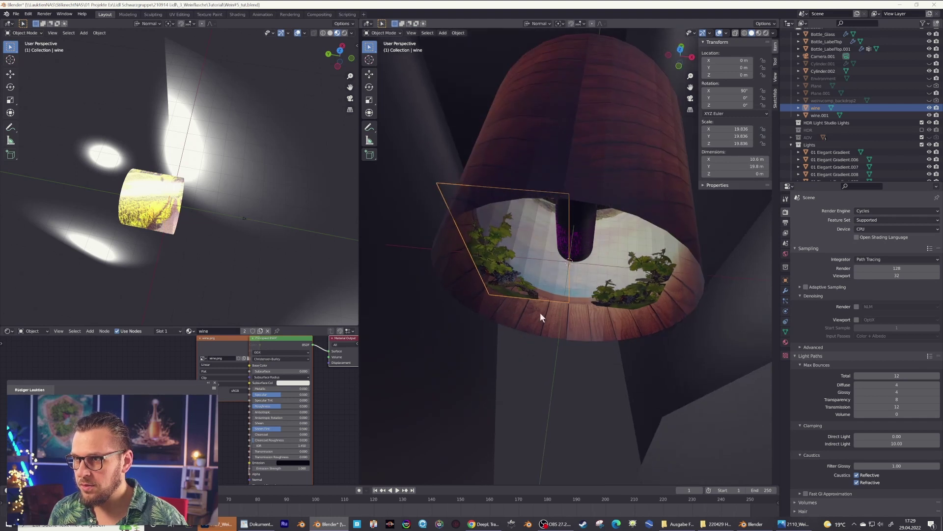
pyautogui.keyDown('shift'); pyautogui.click(623, 304); pyautogui.keyUp('shift')
pyautogui.moveTo(624, 303); pyautogui.dragTo(591, 295, button='middle')
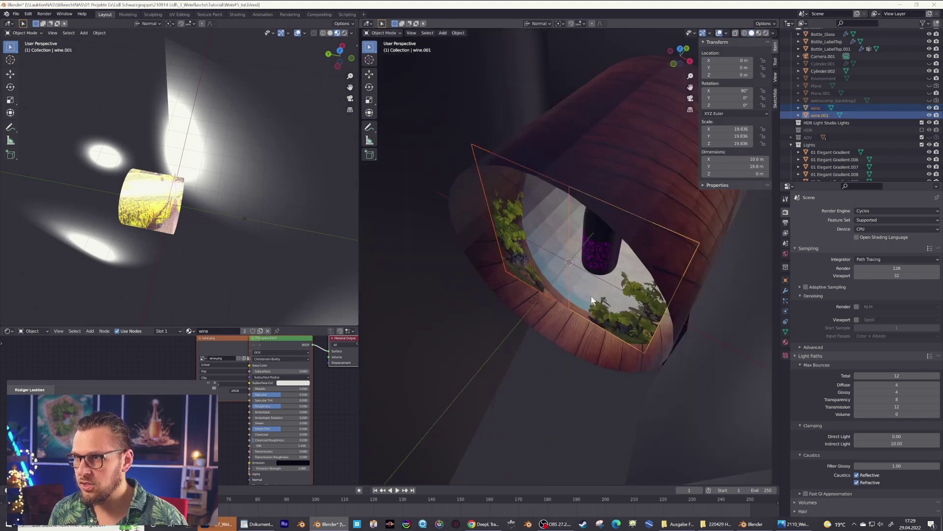
pyautogui.press('g')
pyautogui.press('z')
pyautogui.click(597, 290)
# Set the larger viewport to rendered shading and view the bottle and vines through the camera.
pyautogui.click(766, 32)
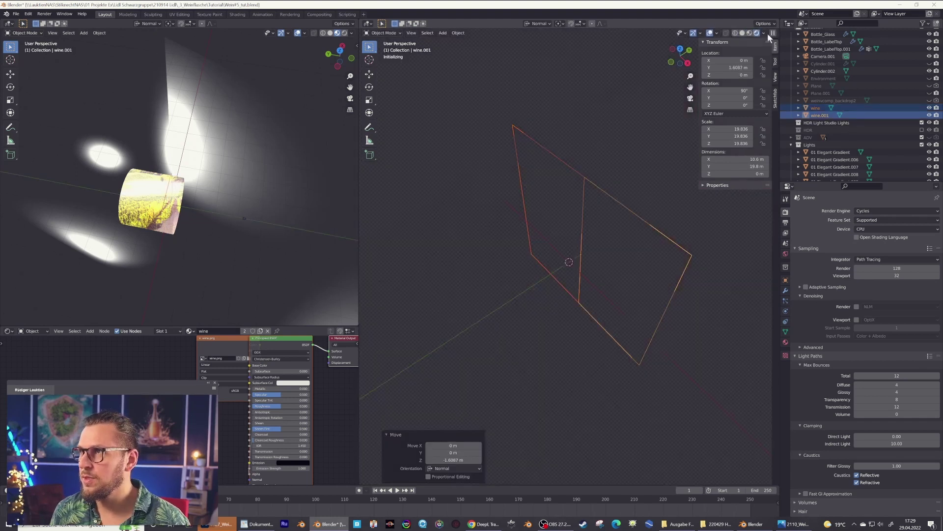
pyautogui.press('KP_0')
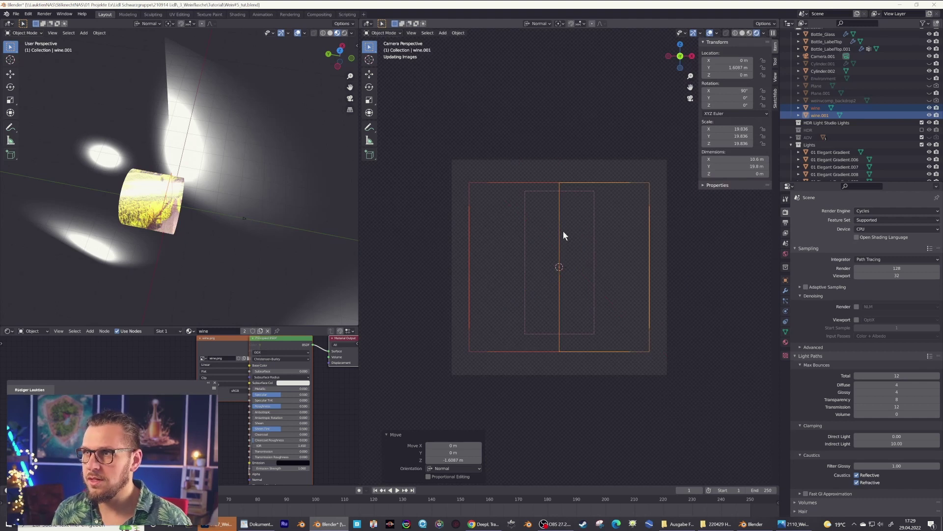
pyautogui.scroll(5, 179, 216)
# Select only the right vine plane from inside the barrel in the perspective viewport.
pyautogui.moveTo(180, 216); pyautogui.dragTo(185, 213, button='middle')
pyautogui.keyDown('shift'); pyautogui.moveTo(174, 264); pyautogui.dragTo(177, 219, button='middle'); pyautogui.keyUp('shift')
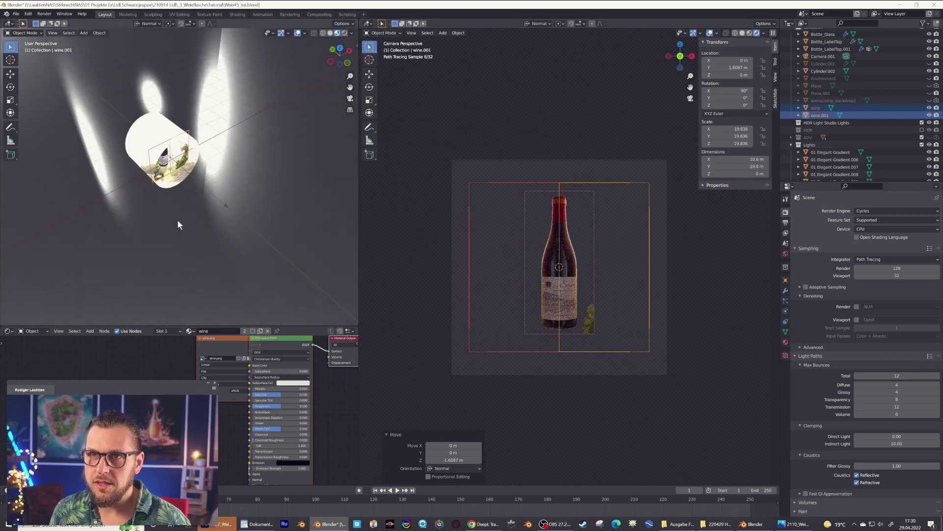
pyautogui.click(179, 176)
pyautogui.click(180, 168)
pyautogui.click(181, 164)
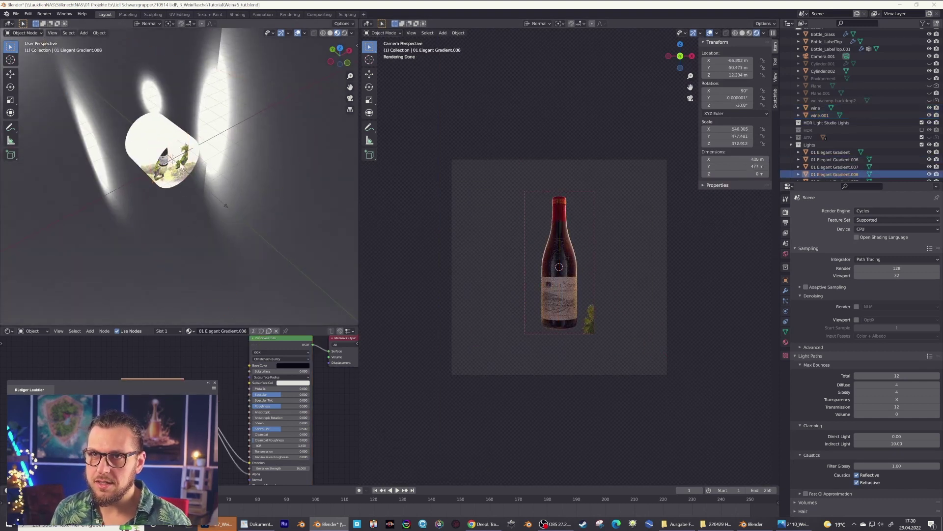
pyautogui.moveTo(181, 164); pyautogui.dragTo(158, 162, button='middle')
pyautogui.click(270, 192)
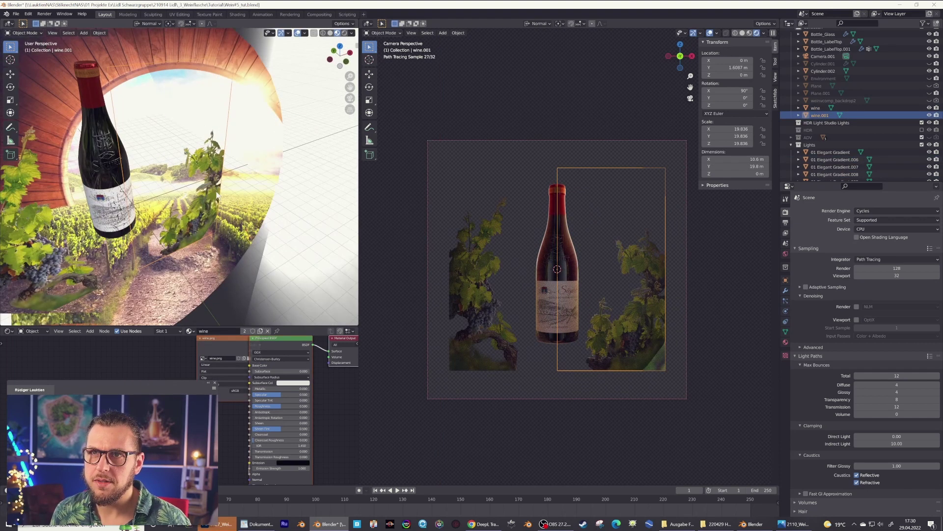
# Move the right vine plane beside the bottle, turn it to about 29.3° around Z and enlarge it to a scale of about 27.03.
pyautogui.press('g')
pyautogui.press('y')
pyautogui.click(204, 189)
pyautogui.press('s')
pyautogui.press('z')
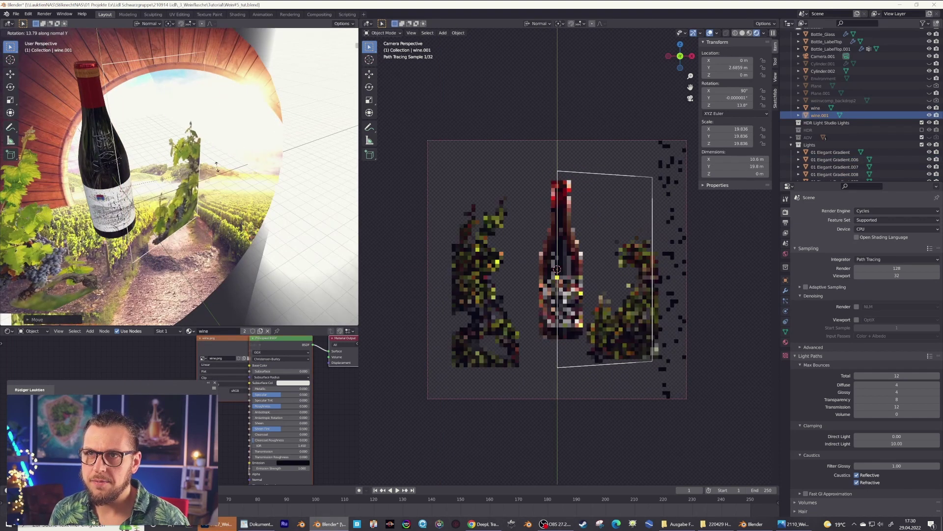
pyautogui.click(205, 190)
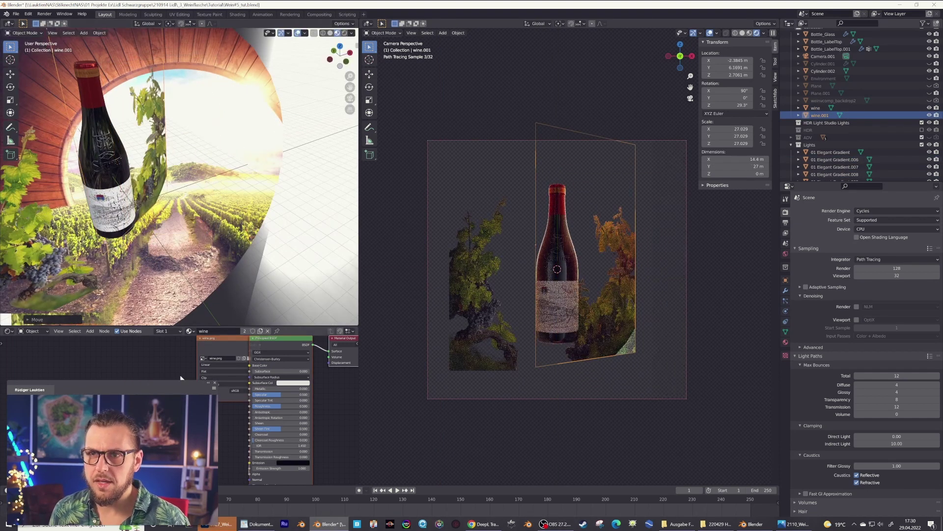
# Feed the wine image's colour into the vine material's emission, keep its alpha transparency and set the emission strength to 3.
pyautogui.moveTo(181, 378); pyautogui.dragTo(169, 418, button='middle')
pyautogui.moveTo(216, 378); pyautogui.dragTo(161, 424)
pyautogui.moveTo(161, 424); pyautogui.dragTo(154, 372, button='middle')
pyautogui.moveTo(156, 371); pyautogui.dragTo(135, 390)
pyautogui.moveTo(135, 389); pyautogui.dragTo(133, 384, button='middle')
pyautogui.moveTo(162, 388); pyautogui.dragTo(216, 464)
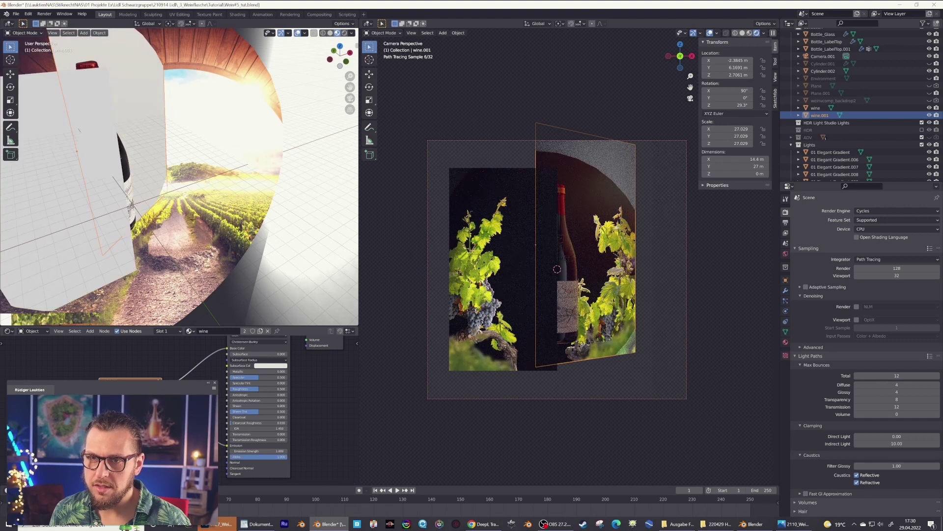
pyautogui.hotkey('ctrl', 'z')
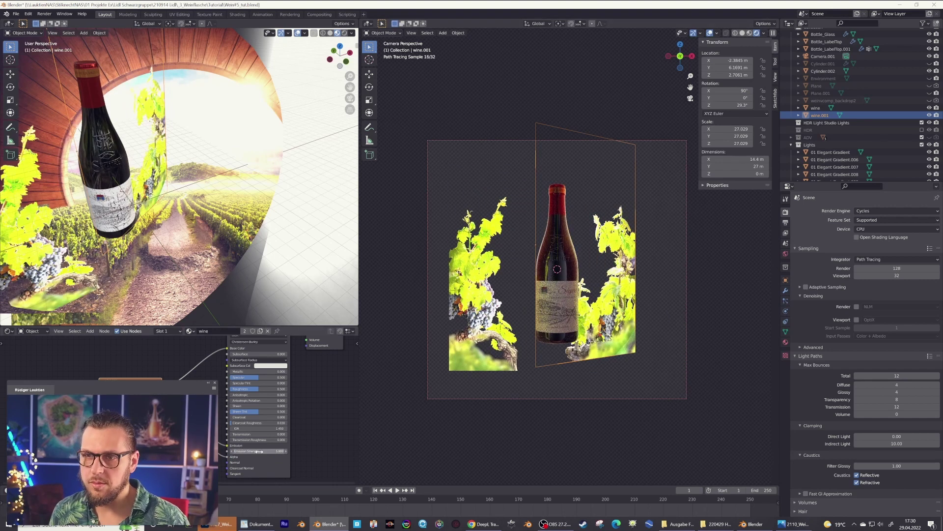
pyautogui.write('3')
pyautogui.press('Return')
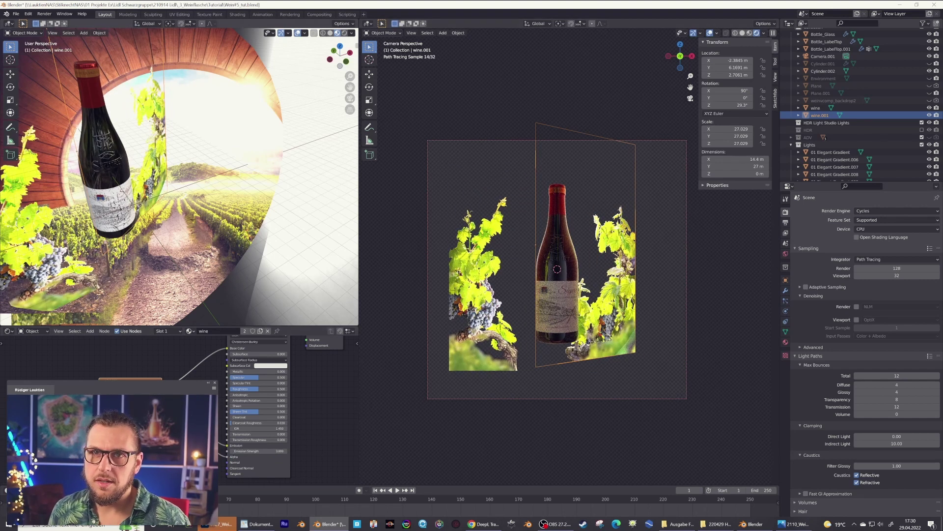
# Select the left vine plane, enlarge it to a scale of about 26.31 and move it closer to the bottle.
pyautogui.click(106, 258)
pyautogui.keyDown('shift'); pyautogui.moveTo(119, 257); pyautogui.dragTo(151, 256, button='middle'); pyautogui.keyUp('shift')
pyautogui.press('g')
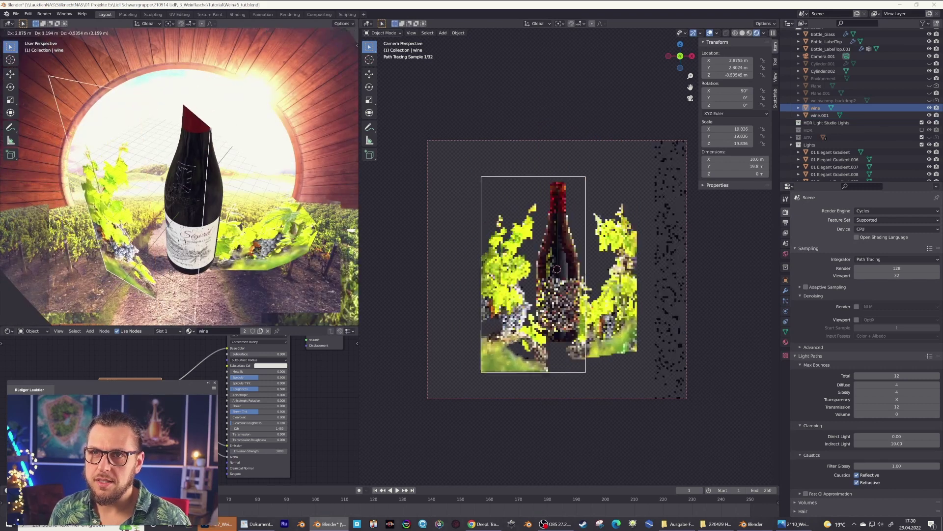
pyautogui.click(182, 264)
pyautogui.press('s')
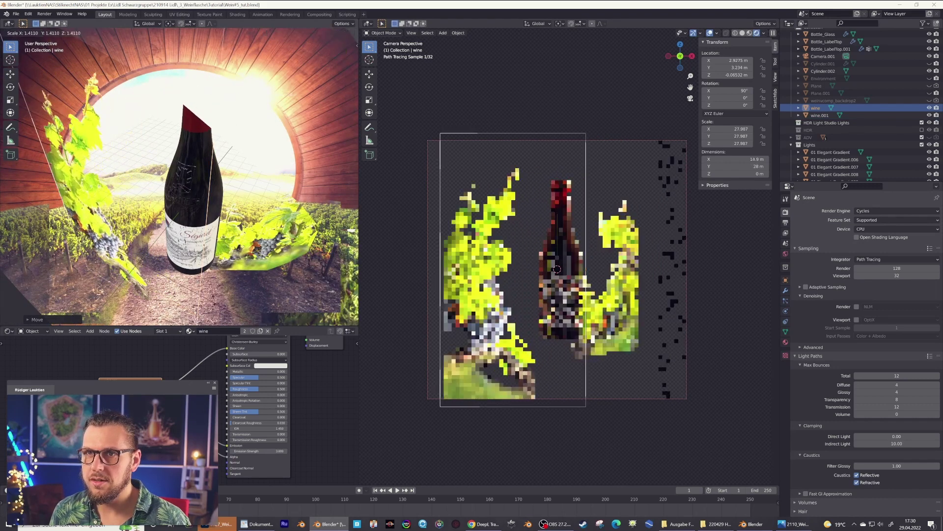
pyautogui.click(200, 290)
pyautogui.press('g')
pyautogui.click(214, 295)
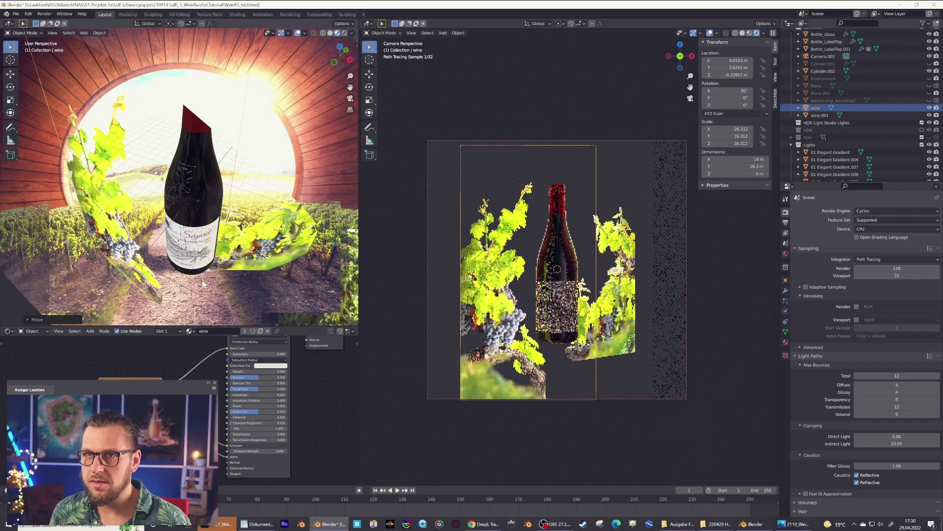
# Turn the left vine plane to about -34.5° around Z, flatten its height to a scale of about 15.9 and reposition it beside the bottle.
pyautogui.moveTo(211, 286); pyautogui.dragTo(235, 265, button='middle')
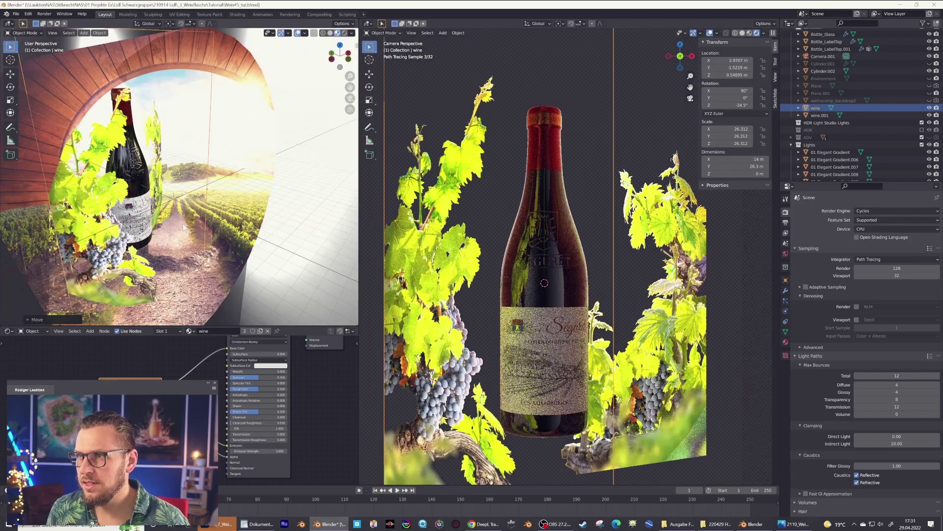
pyautogui.press('g')
pyautogui.click(238, 110)
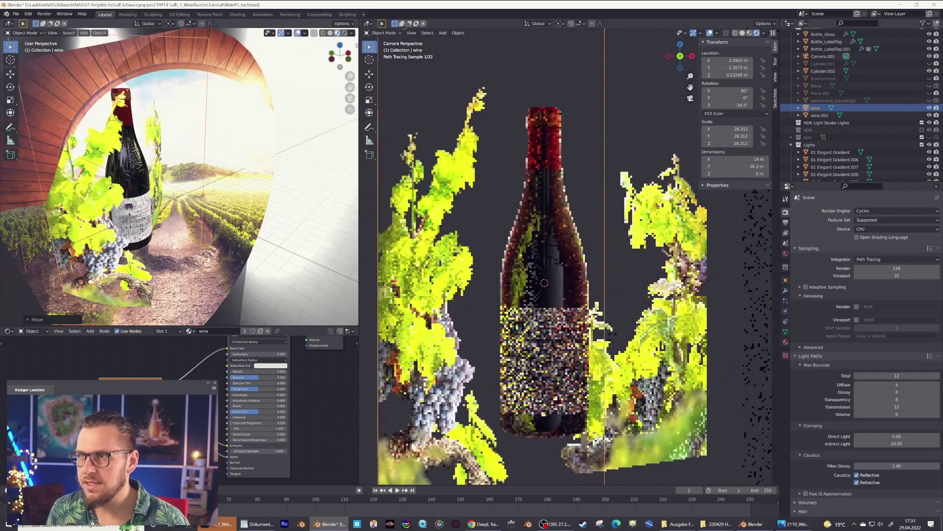
pyautogui.press('s')
pyautogui.press('z')
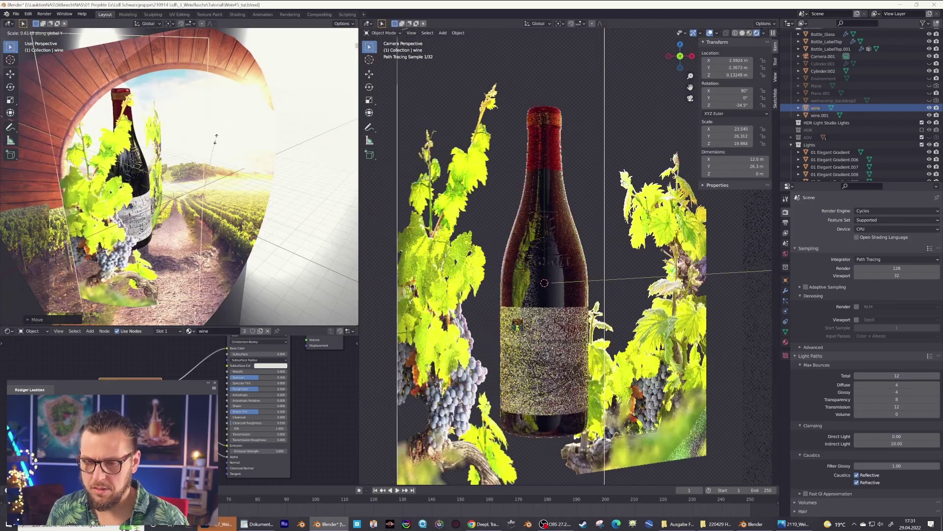
pyautogui.moveTo(218, 130)
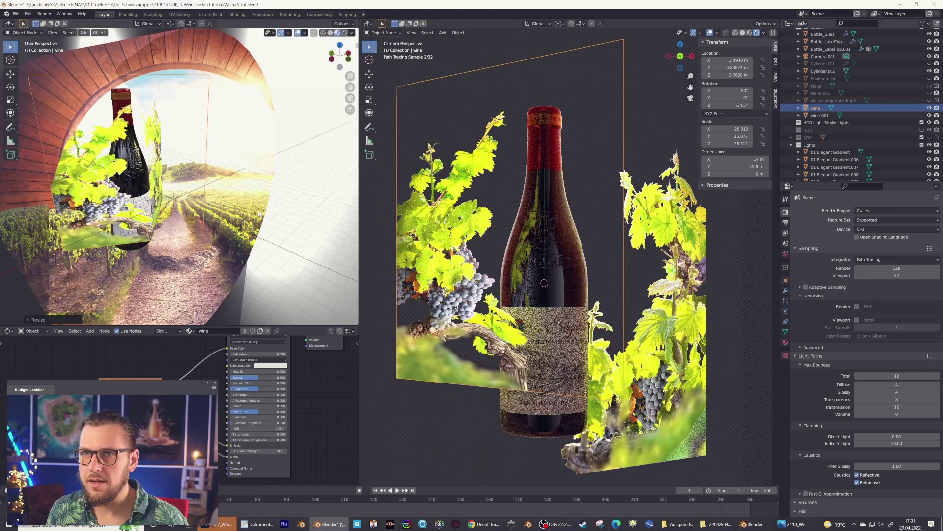
# Select the right vine plane and move it in front of the bottle to about X -3.08, Y -5.61, Z 4.44 m.
pyautogui.click(156, 135)
pyautogui.moveTo(255, 206); pyautogui.dragTo(154, 220, button='middle')
pyautogui.press('g')
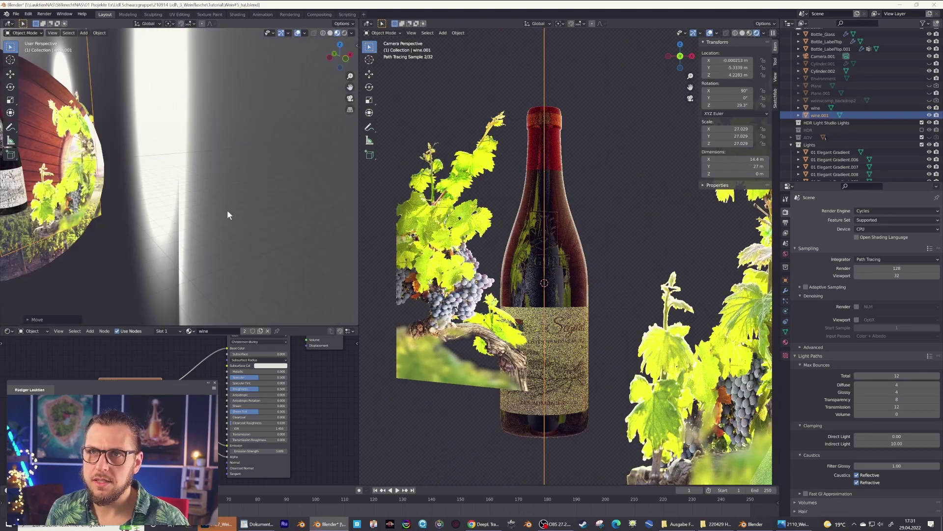
pyautogui.click(96, 226)
pyautogui.scroll(-5, 164, 232)
pyautogui.press('g')
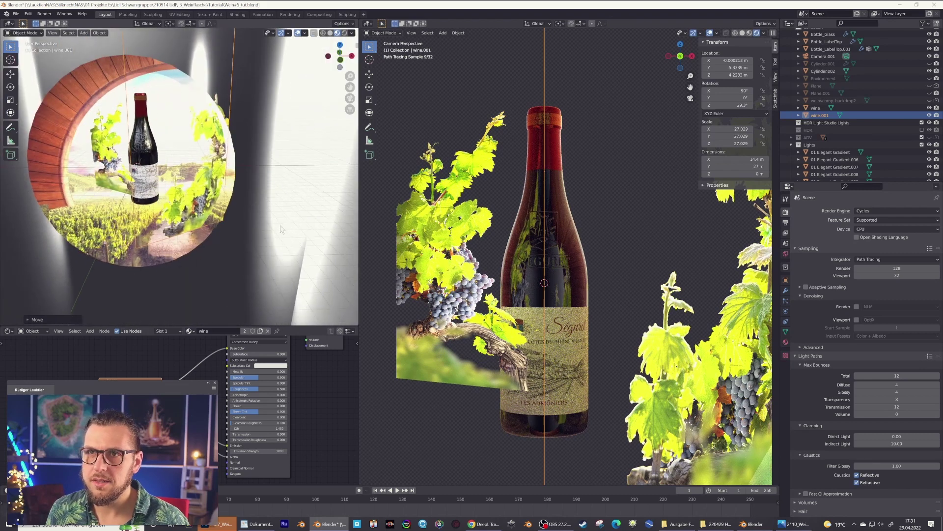
pyautogui.click(236, 217)
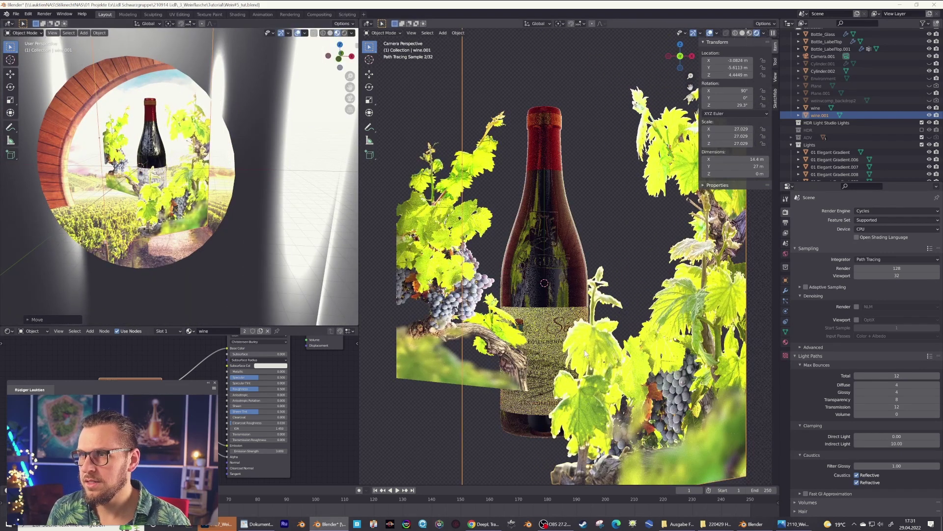
# Turn off camera ray visibility for both vine planes while keeping their glossy rays.
pyautogui.click(785, 280)
pyautogui.click(867, 445)
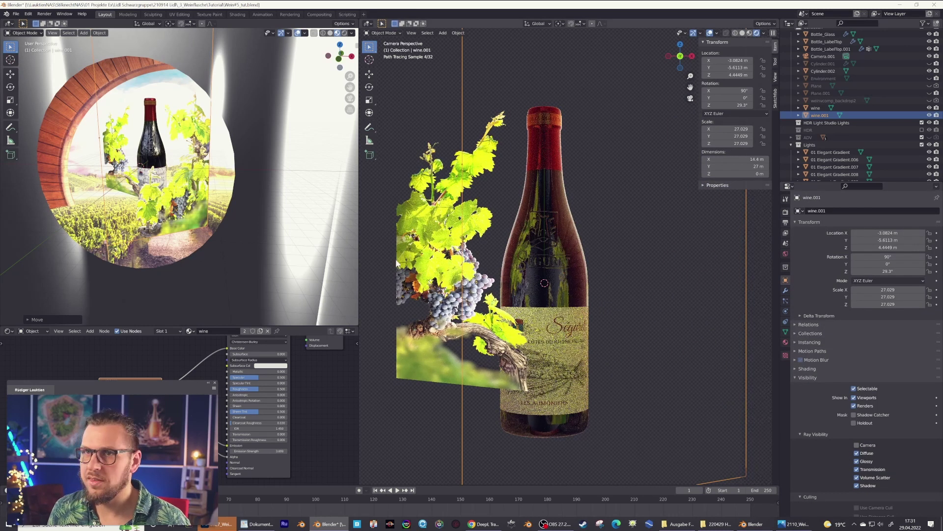
pyautogui.click(556, 316)
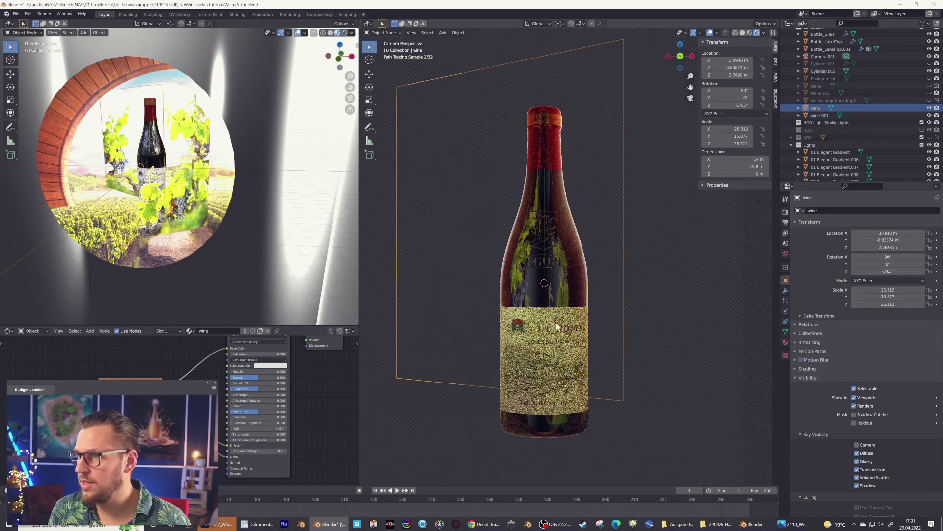
# Reposition the right vine plane to about X -3.88, Y -4.56, Z 4.63 m to adjust its reflection in the glass.
pyautogui.click(204, 190)
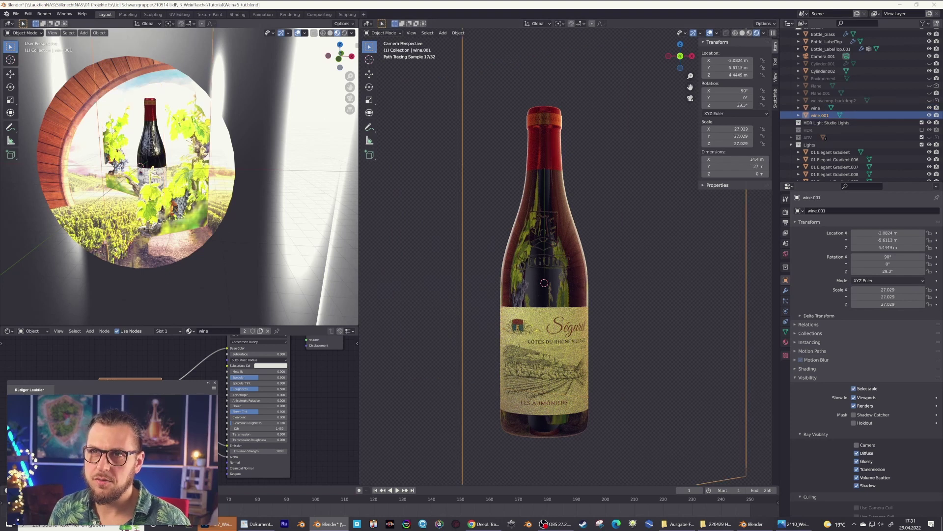
pyautogui.moveTo(194, 193); pyautogui.dragTo(218, 219, button='middle')
pyautogui.press('g')
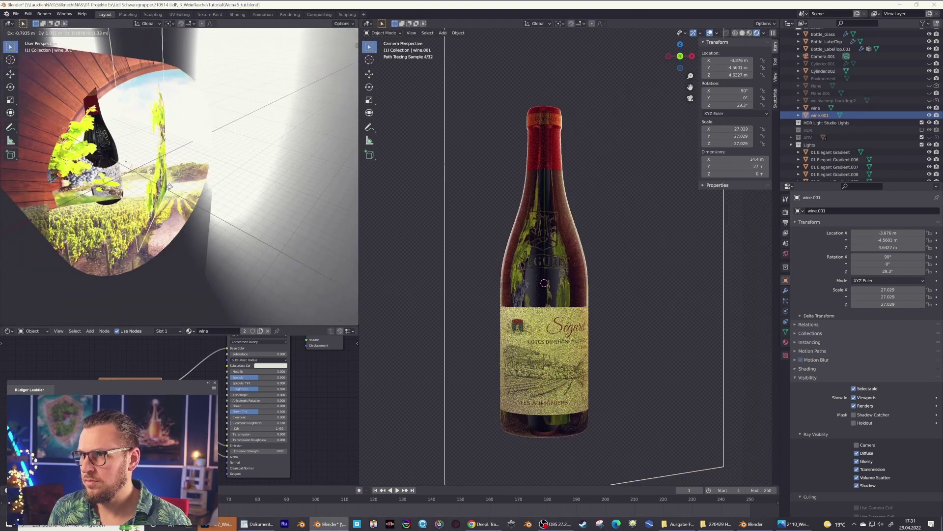
pyautogui.click(170, 187)
# Examine the vine reflections on the bottle up close and compare them with the finished reference composition in the photo viewer.
pyautogui.scroll(3, 551, 258)
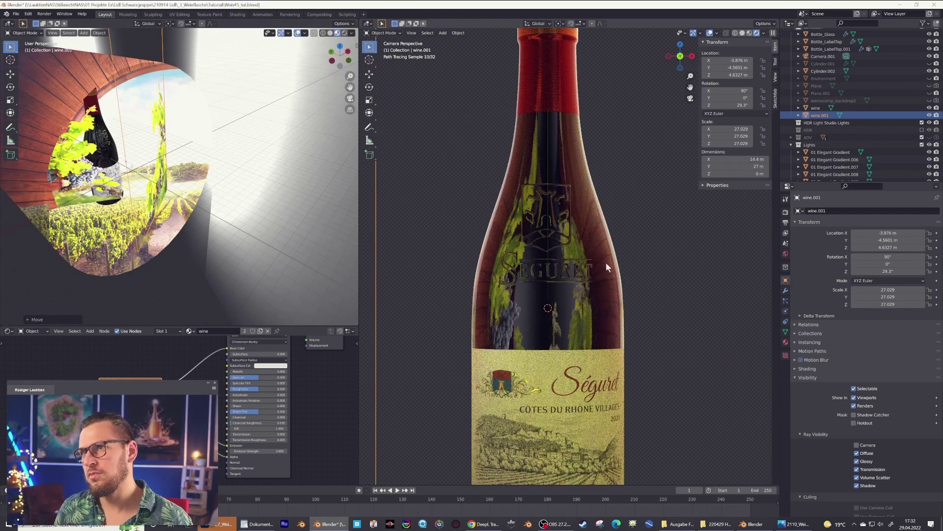
pyautogui.scroll(-5, 631, 308)
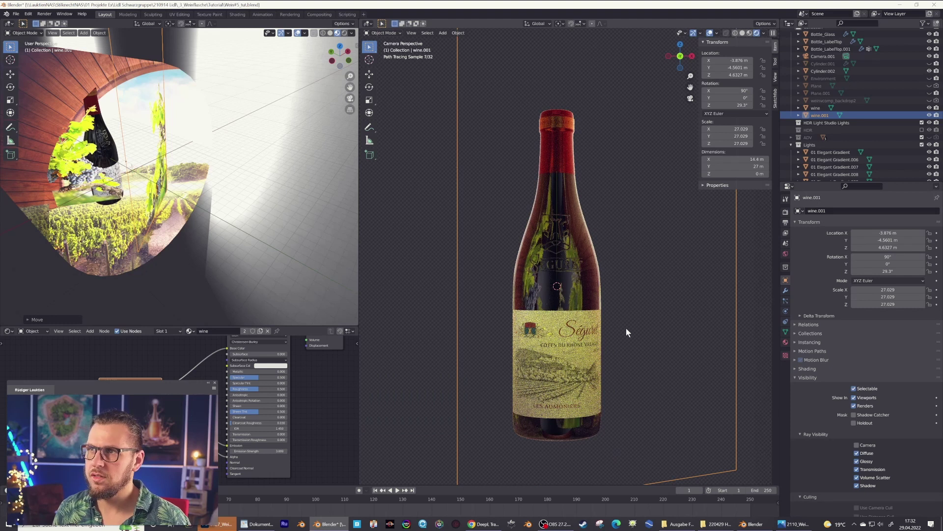
pyautogui.hotkey('alt', 'Tab')
pyautogui.press('Tab')
pyautogui.press('Tab')
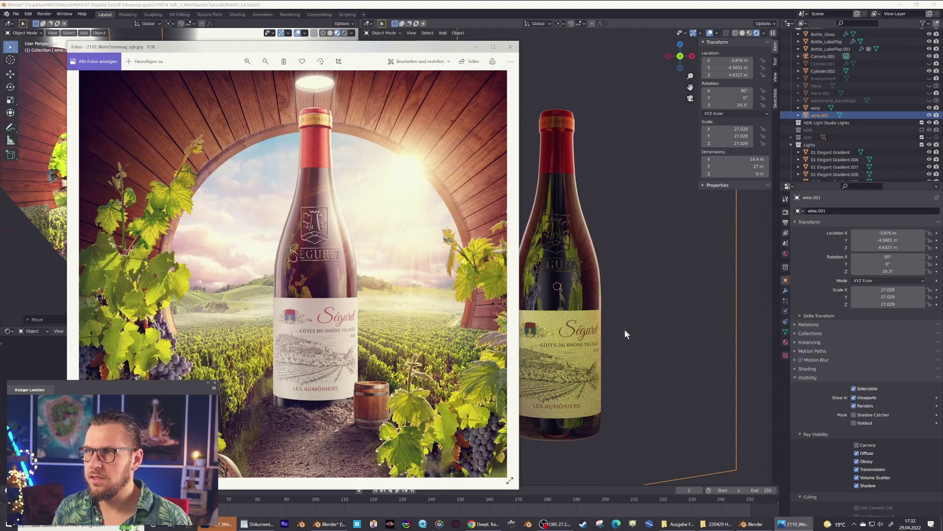
pyautogui.hotkey('alt', 'Tab')
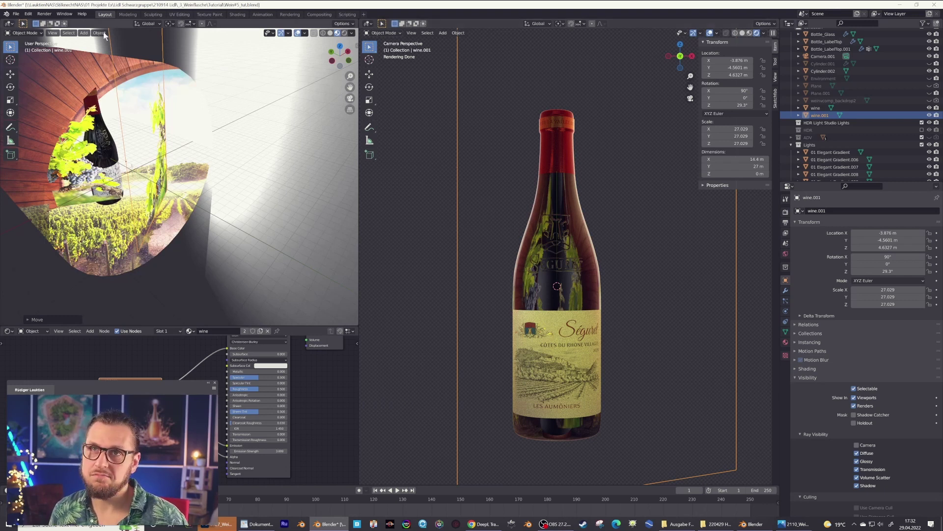
# Render the bottle image and save the result as an RGBA PNG in the Tutorial folder.
pyautogui.click(44, 14)
pyautogui.click(54, 23)
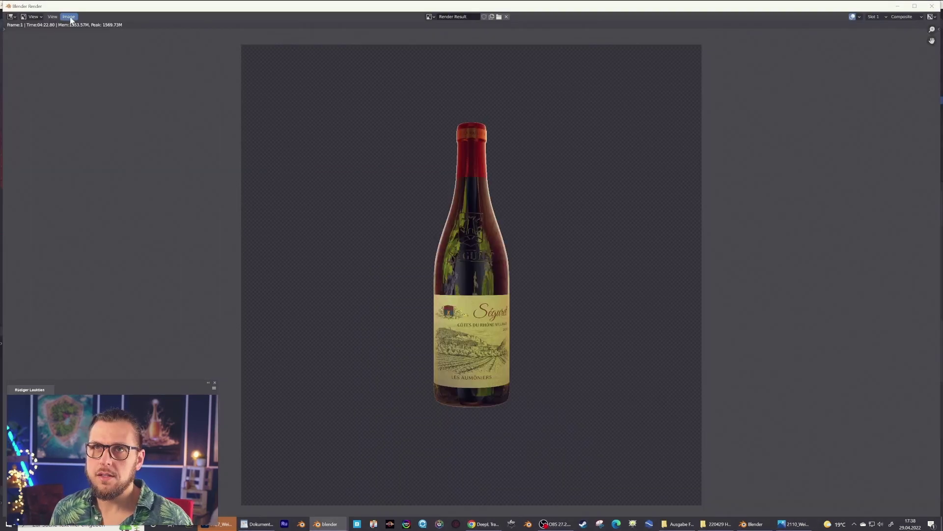
pyautogui.click(70, 17)
pyautogui.click(80, 69)
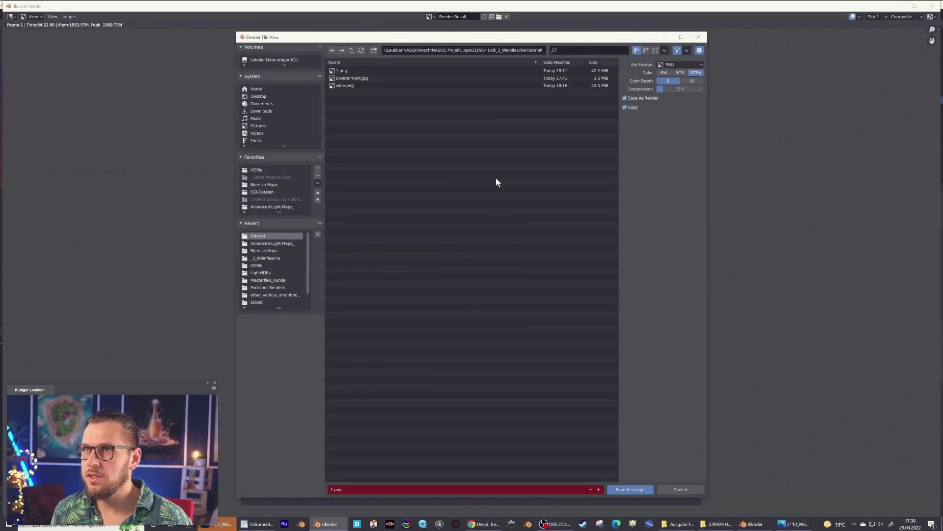
pyautogui.click(628, 490)
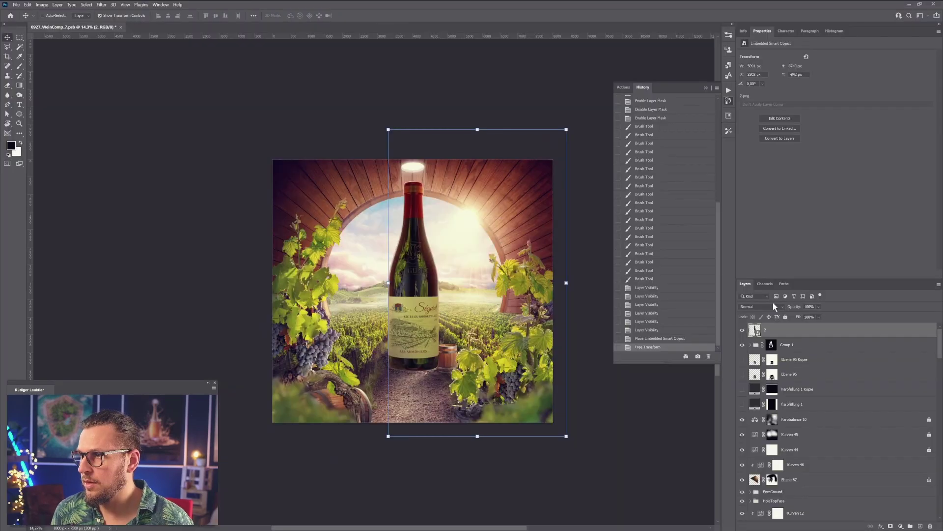
# In Photoshop, set the placed bottle render layer 2 to Screen blending and shift it down to align with the composition's bottle.
pyautogui.click(771, 305)
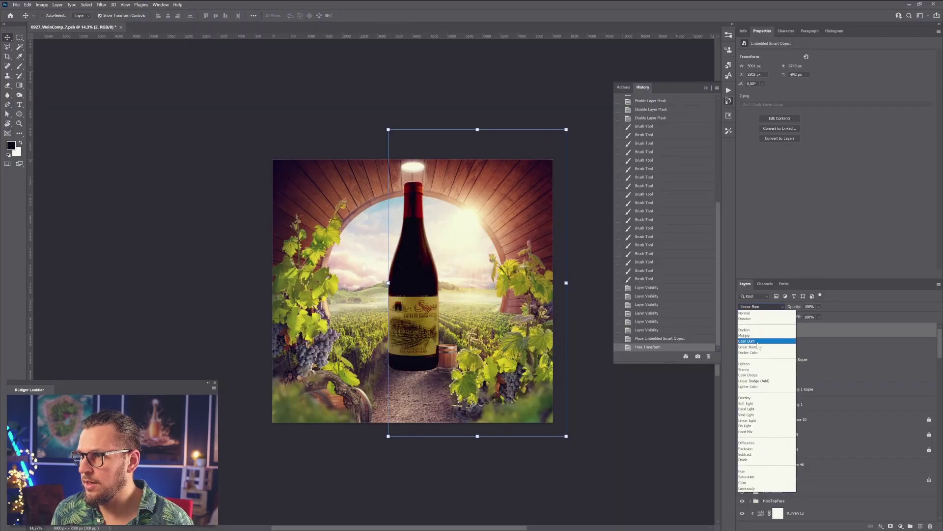
pyautogui.click(756, 369)
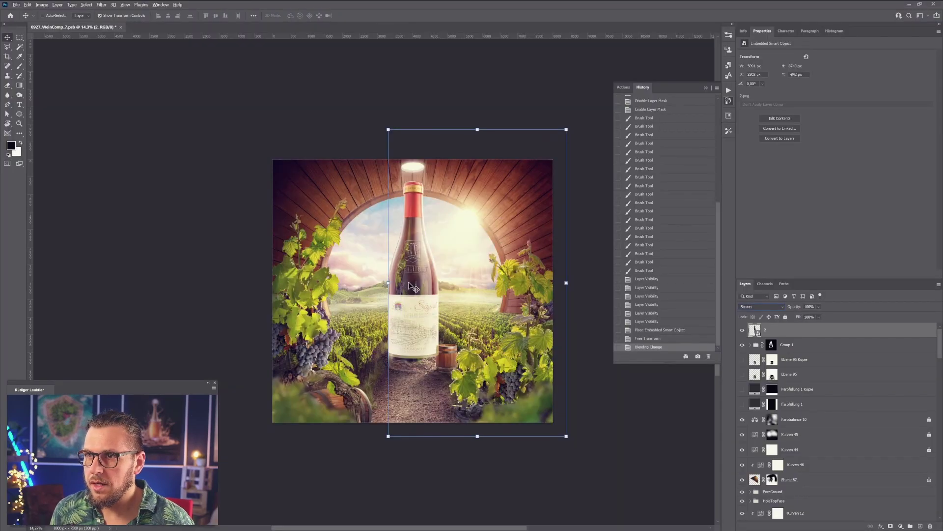
pyautogui.press('super')
pyautogui.keyDown('alt'); pyautogui.scroll(6, 409, 282); pyautogui.keyUp('alt')
pyautogui.press('super')
pyautogui.keyDown('alt'); pyautogui.scroll(3, 408, 280); pyautogui.keyUp('alt')
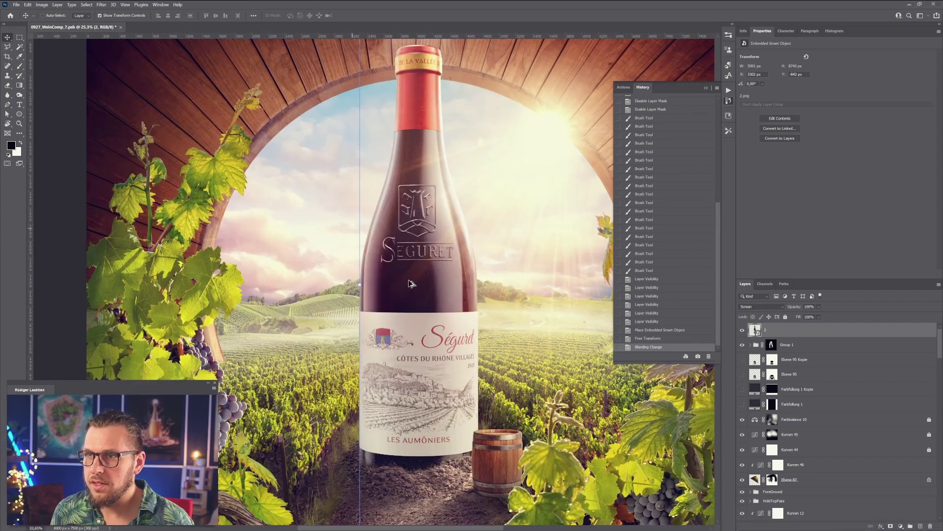
pyautogui.moveTo(412, 283); pyautogui.dragTo(411, 305)
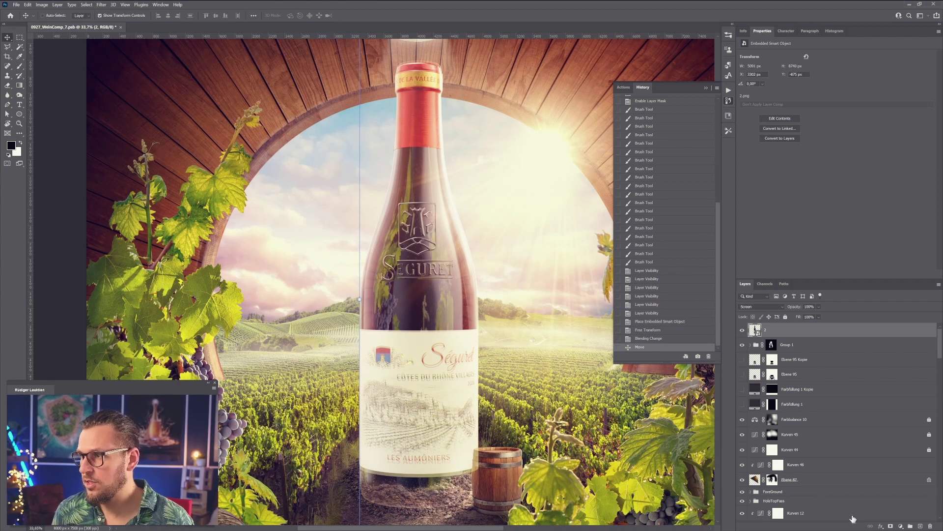
# Add a layer mask to layer 2 and paint black over the bottle's glass area with a soft 600 px brush.
pyautogui.click(890, 526)
pyautogui.press('b')
pyautogui.rightClick(377, 339)
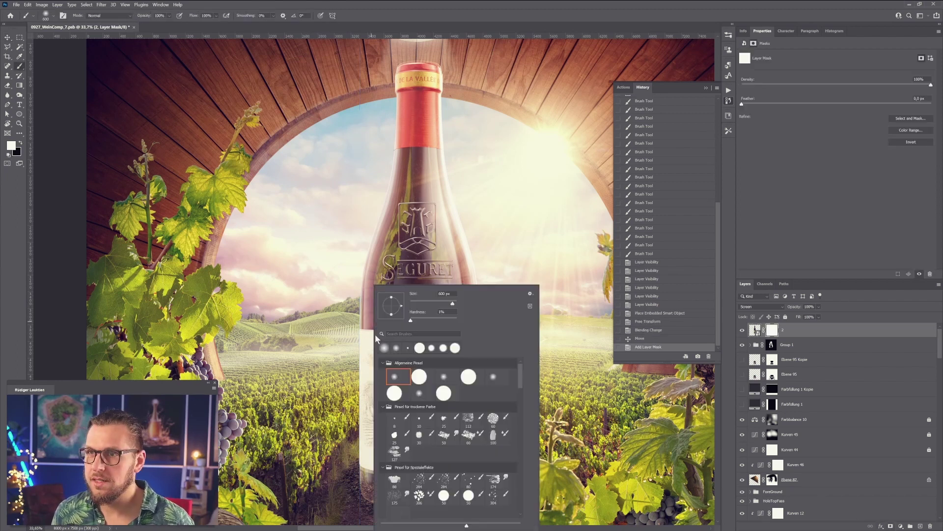
pyautogui.click(403, 239)
pyautogui.press('x')
pyautogui.moveTo(400, 241); pyautogui.dragTo(387, 309)
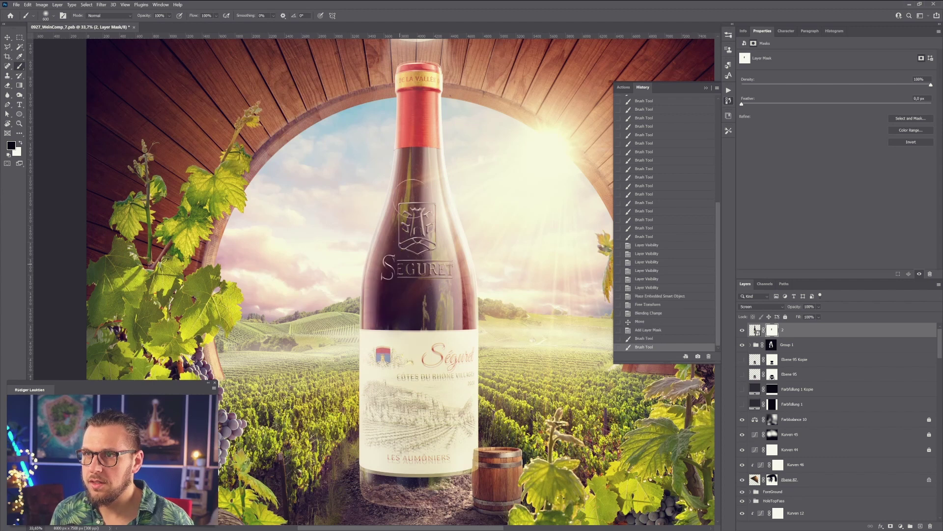
pyautogui.moveTo(397, 221); pyautogui.dragTo(412, 164)
pyautogui.moveTo(416, 315); pyautogui.dragTo(440, 322)
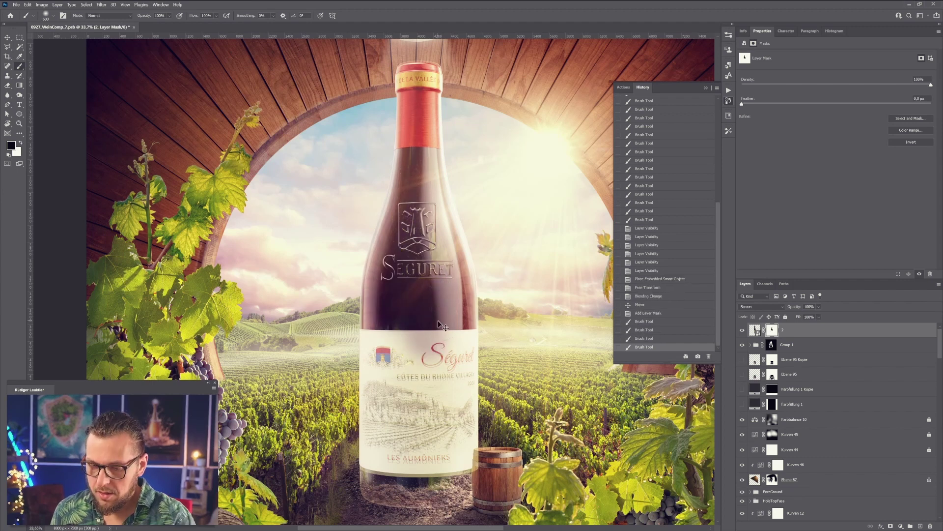
# Invert layer 2's mask to show only the glass reflections, lower the layer opacity to 54% and check the bottle up close.
pyautogui.hotkey('ctrl', 'i')
pyautogui.press('v')
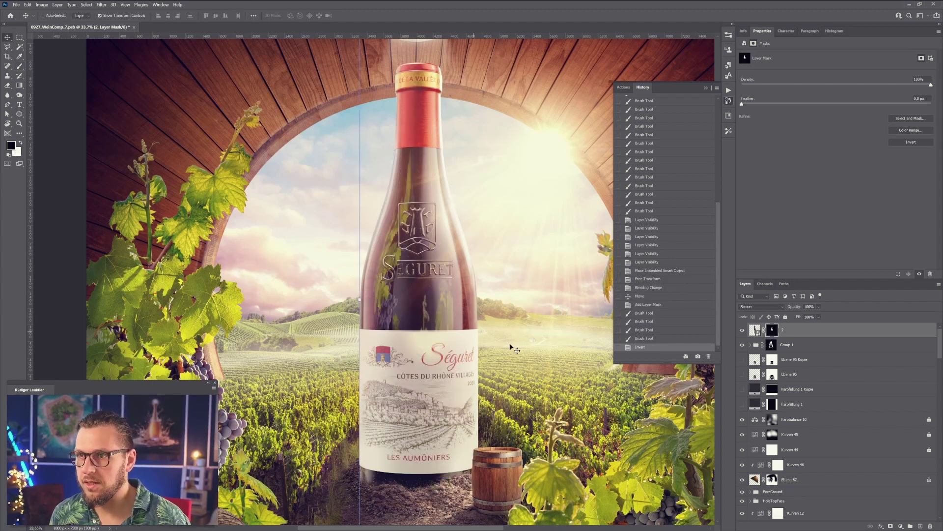
pyautogui.press('4')
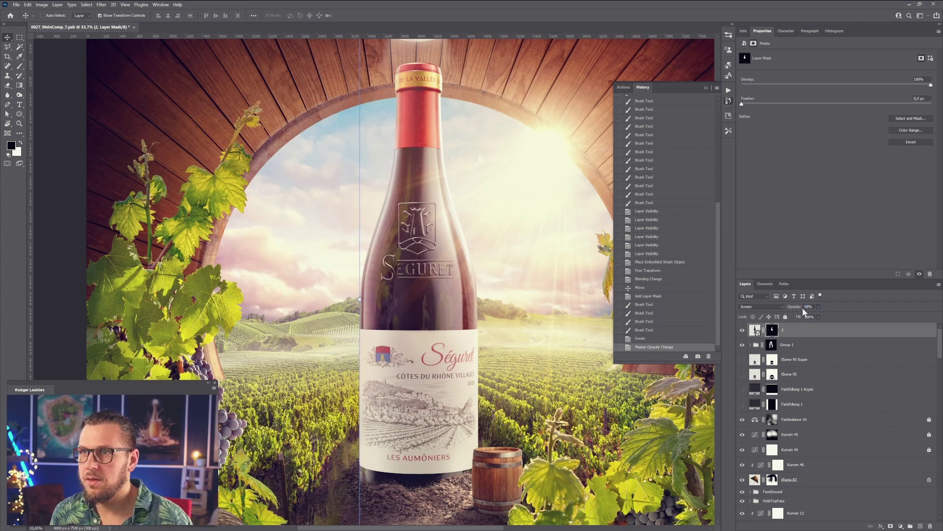
pyautogui.keyDown('alt'); pyautogui.scroll(2, 418, 303); pyautogui.keyUp('alt')
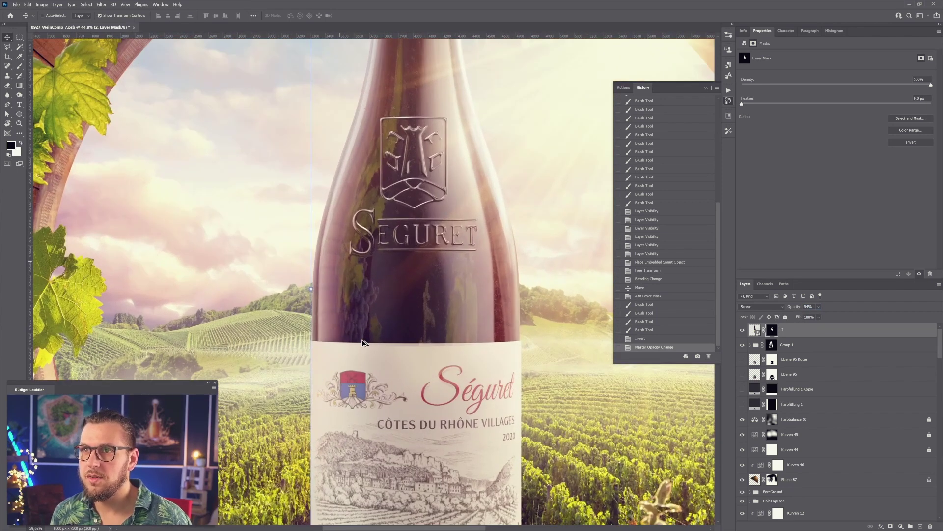
pyautogui.moveTo(450, 181); pyautogui.dragTo(458, 256)
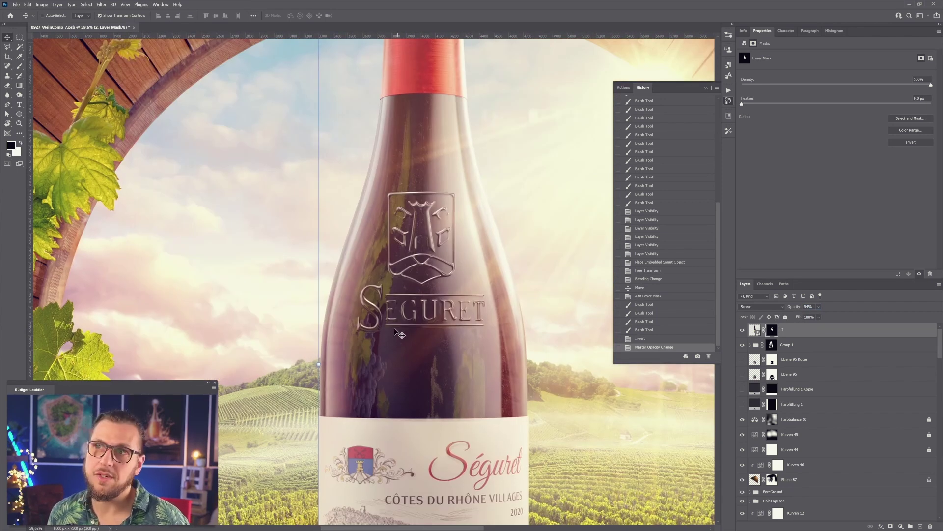
pyautogui.keyDown('alt'); pyautogui.scroll(-2, 399, 355); pyautogui.keyUp('alt')
pyautogui.keyDown('alt'); pyautogui.scroll(-2, 442, 367); pyautogui.keyUp('alt')
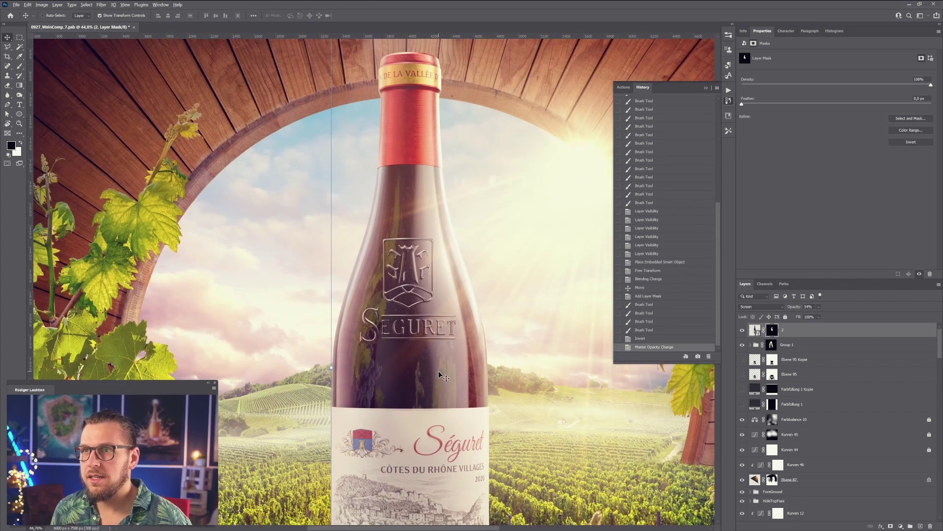